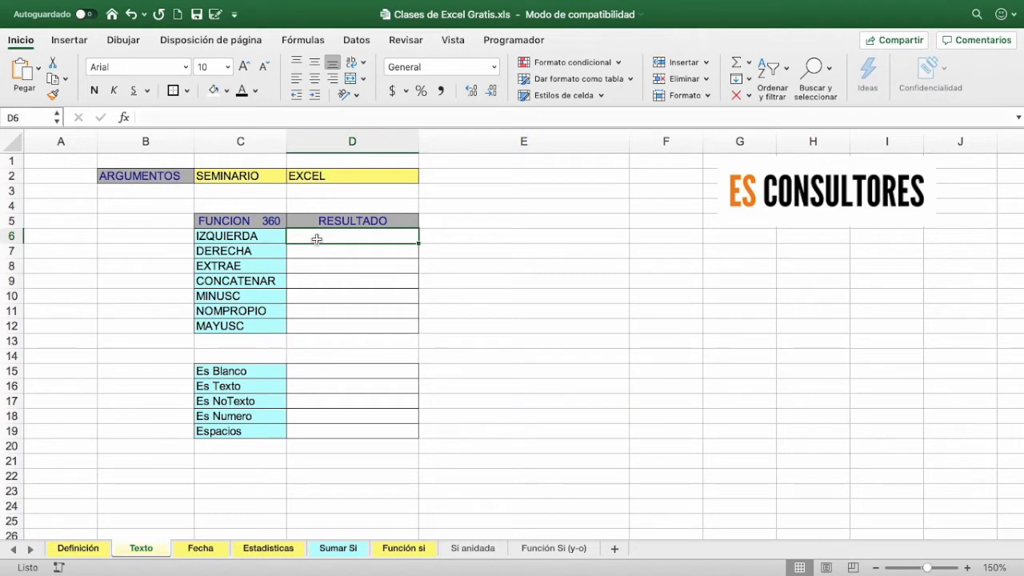
Extract the first 3 characters of the text in C2 into D6 with the IZQUIERDA function
{"action": "type", "text": "="}
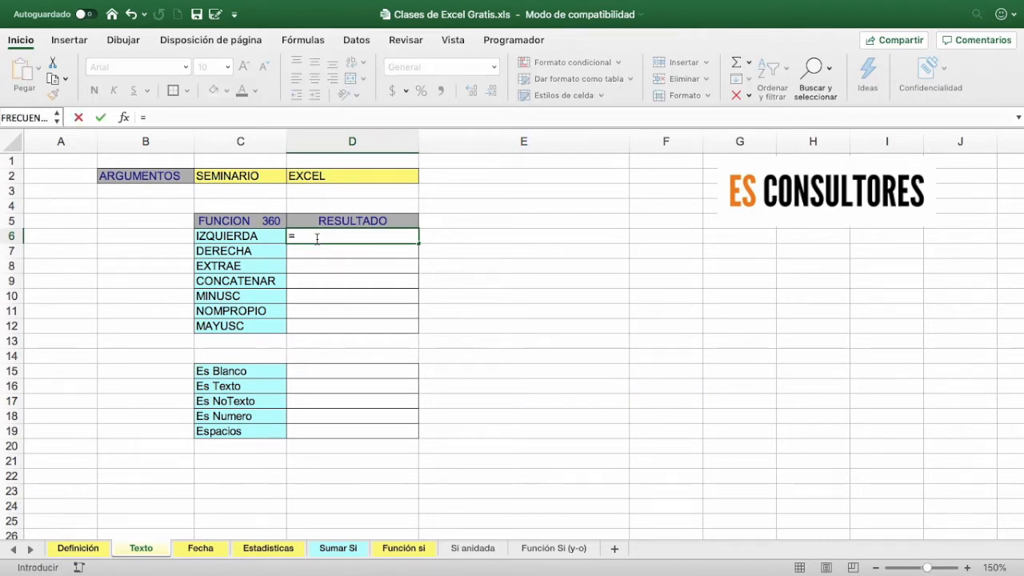
{"action": "type", "text": "i"}
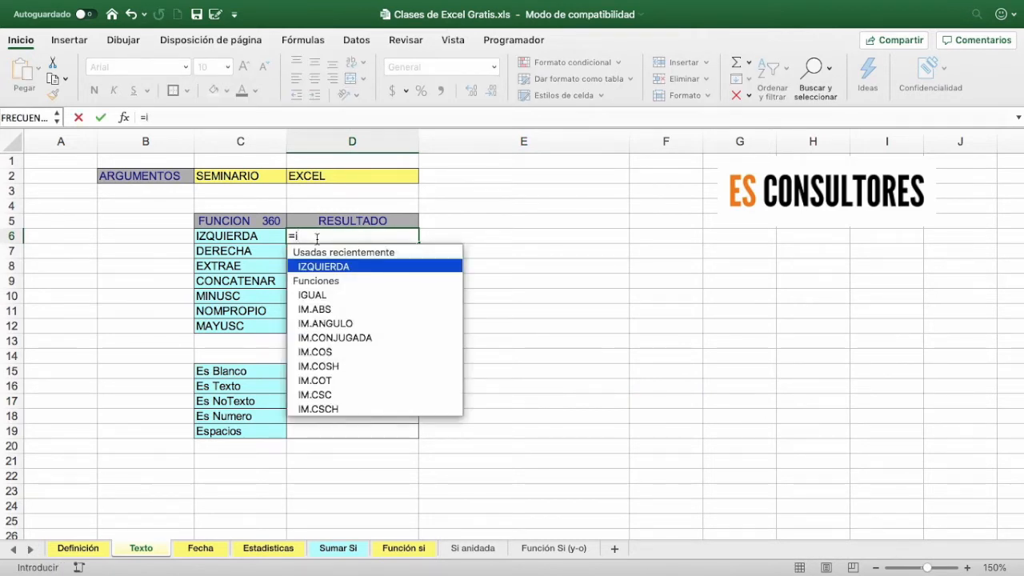
{"action": "type", "text": "z"}
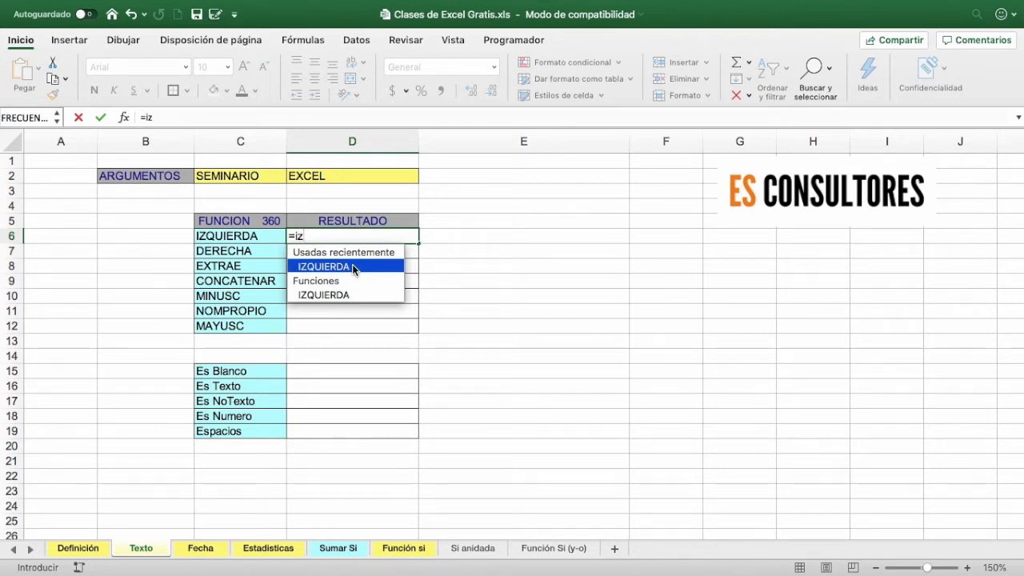
{"action": "key", "text": "Tab"}
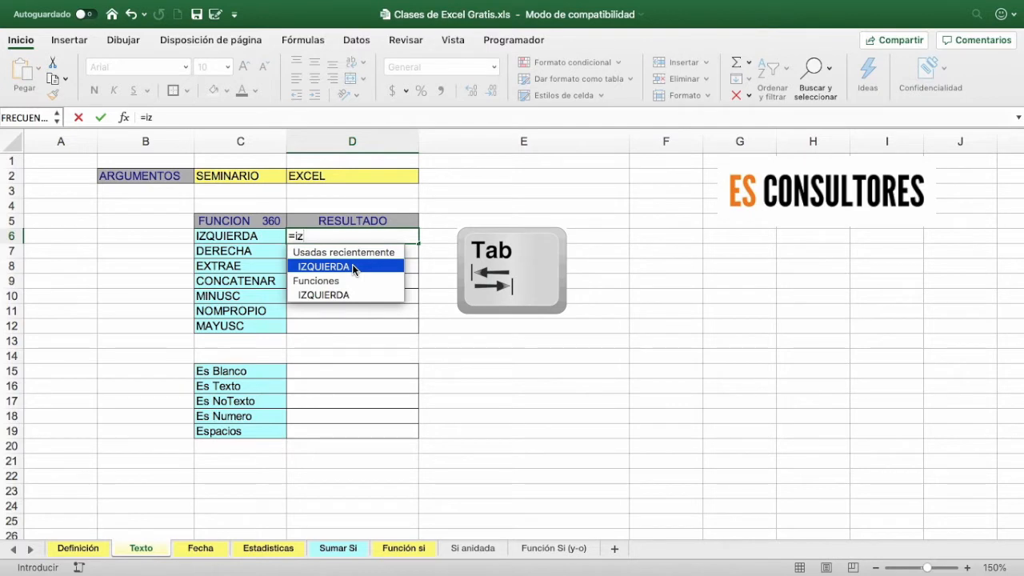
{"action": "key", "text": "Tab"}
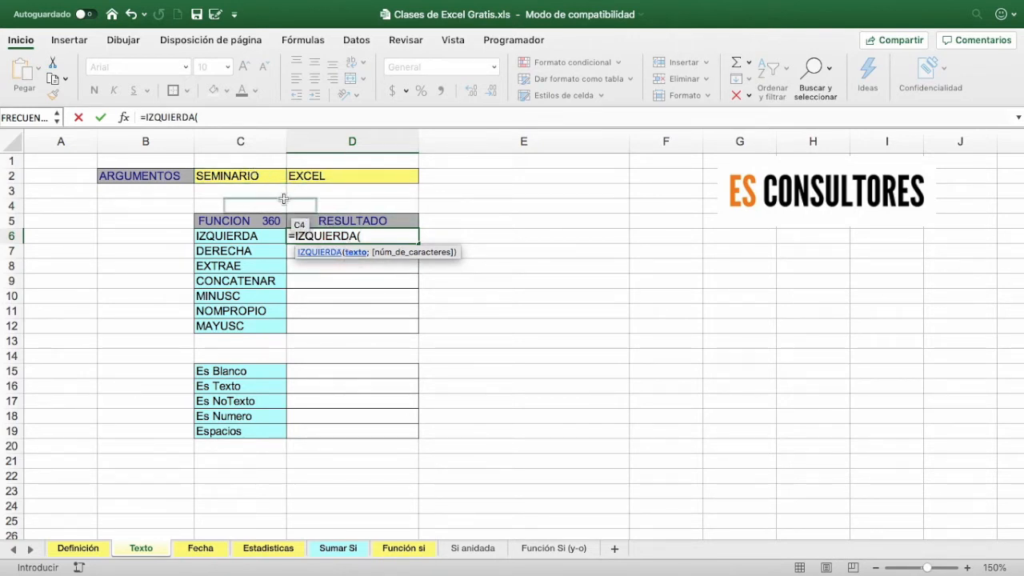
{"action": "left_click", "coordinate": [262, 177]}
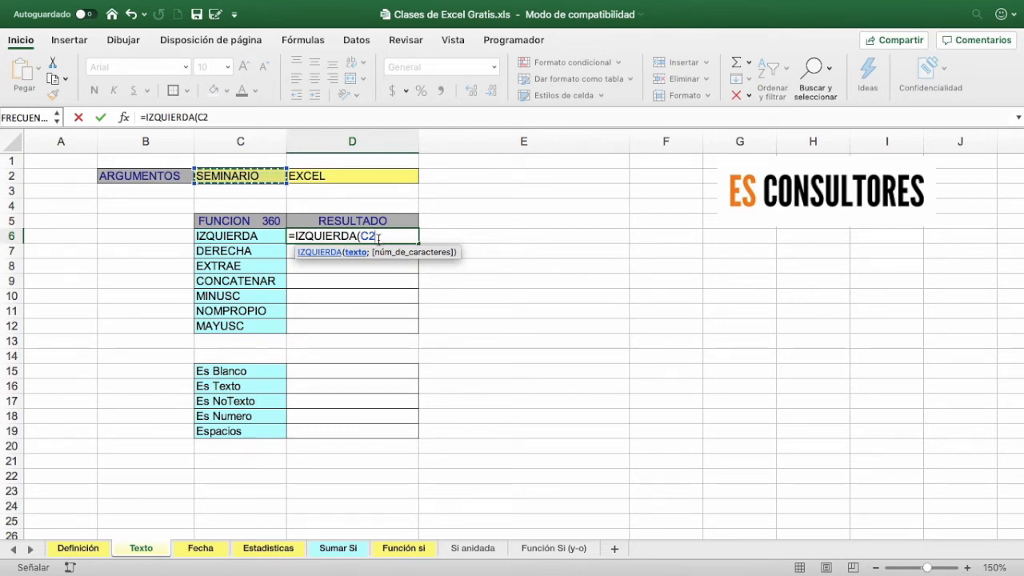
{"action": "type", "text": ";"}
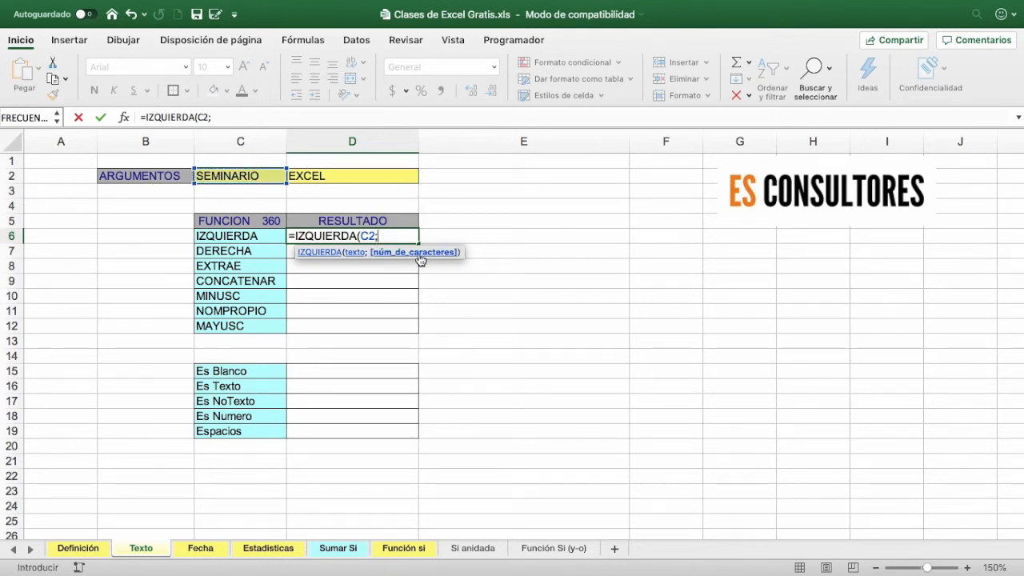
{"action": "type", "text": "3"}
{"action": "key", "text": "Return"}
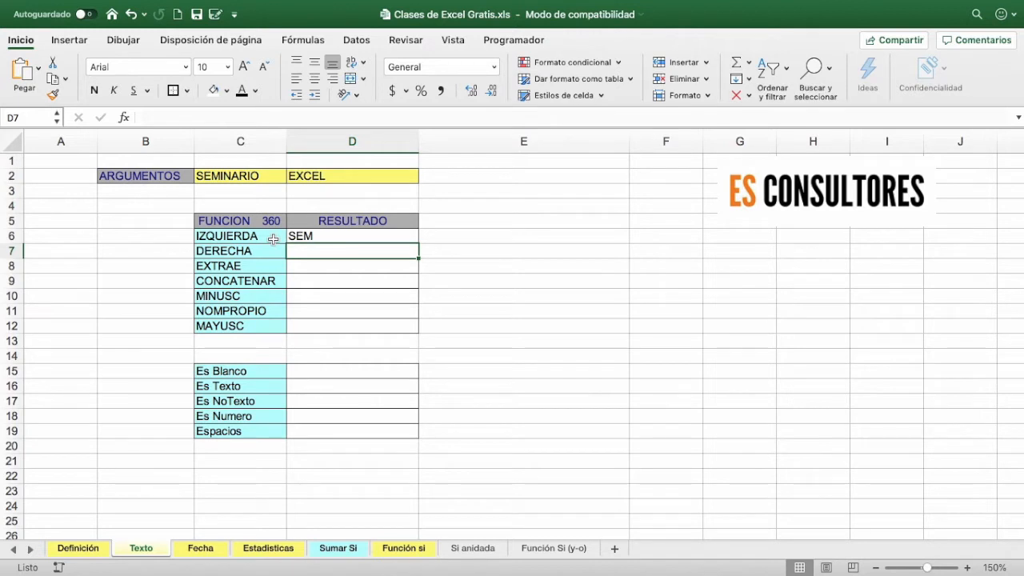
Extract the last 3 characters of the text in C2 into D7 with the DERECHA function
{"action": "type", "text": "="}
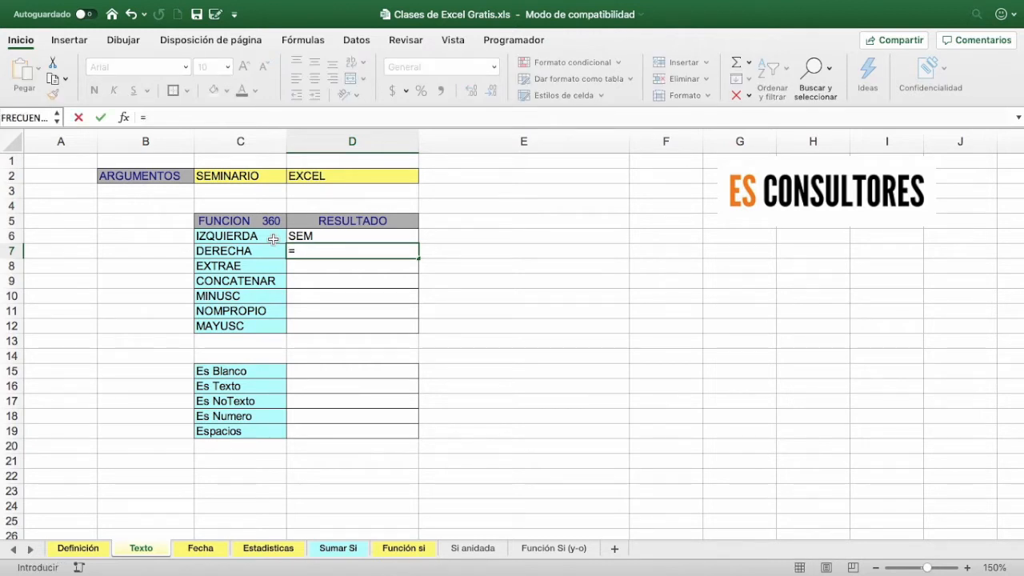
{"action": "type", "text": "der"}
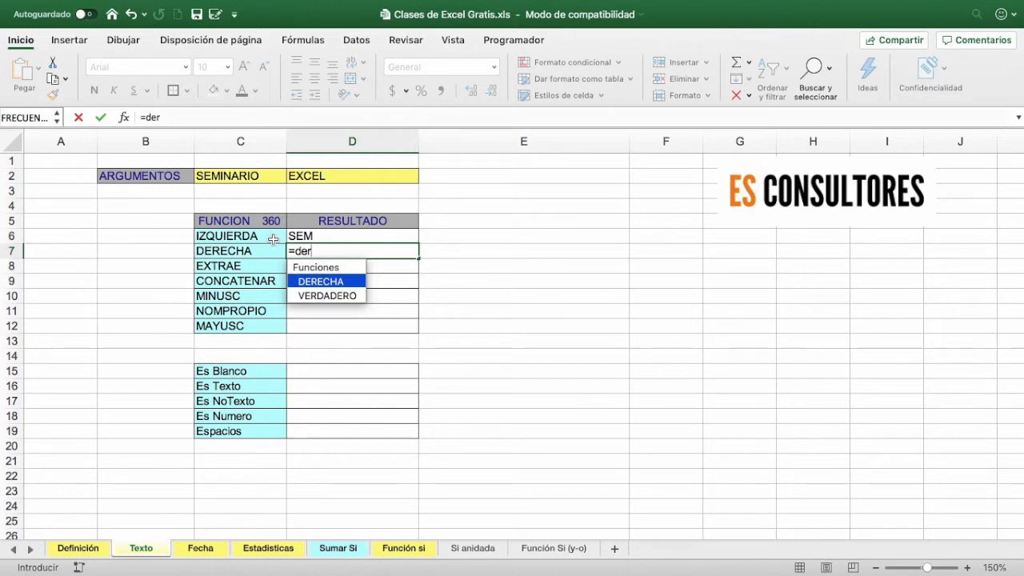
{"action": "key", "text": "Tab"}
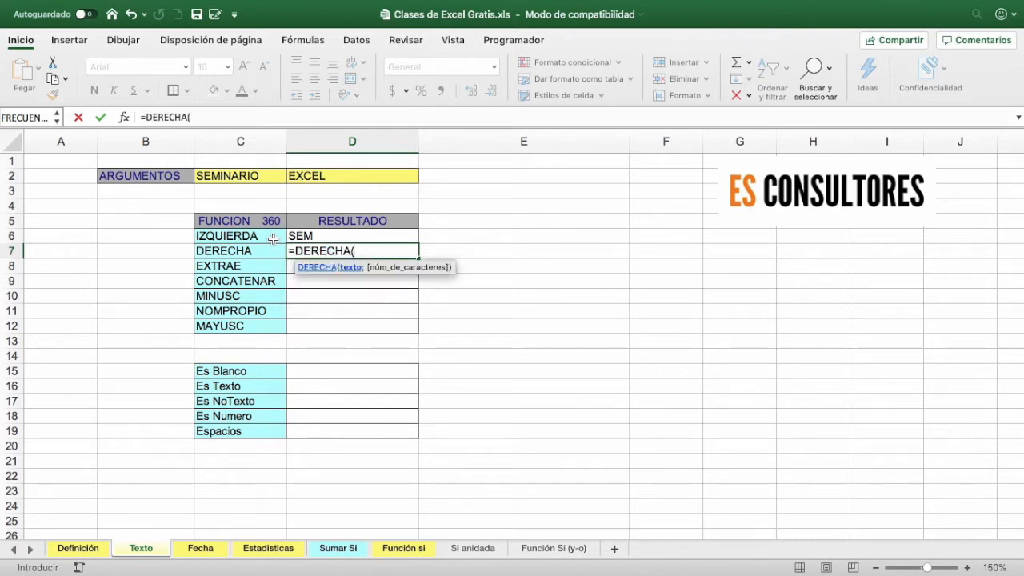
{"action": "left_click", "coordinate": [255, 176]}
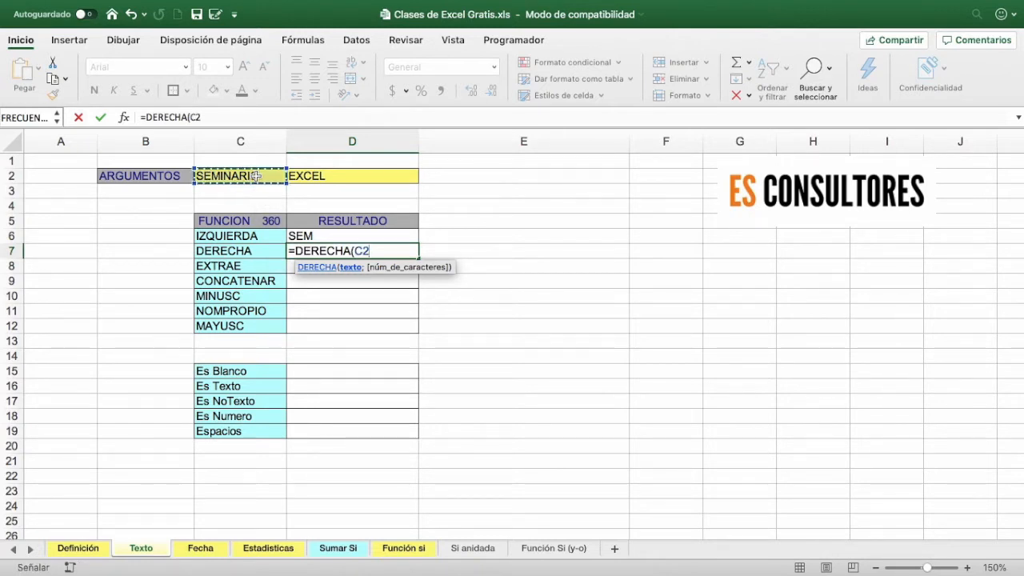
{"action": "type", "text": ";"}
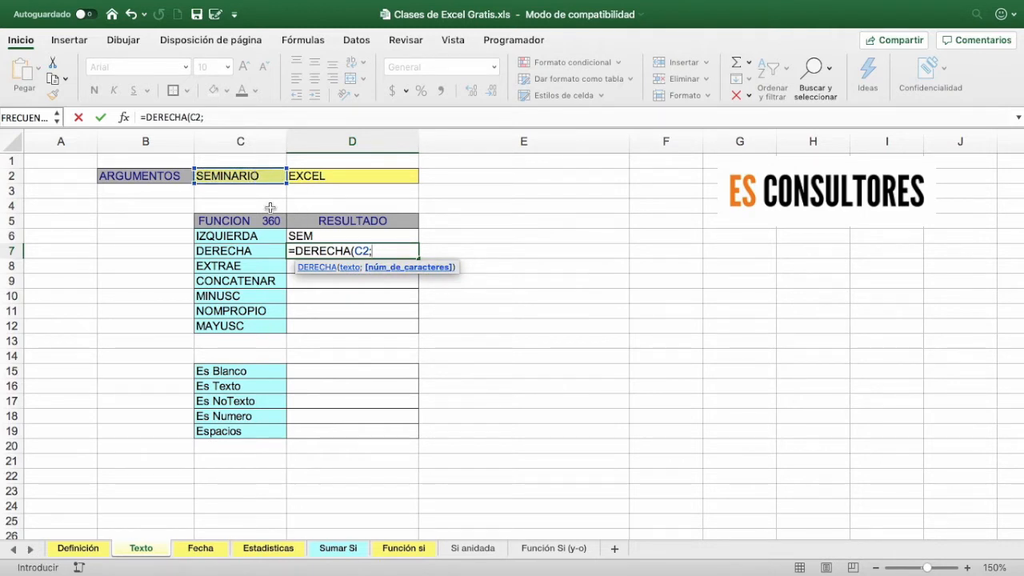
{"action": "type", "text": "3"}
{"action": "key", "text": "Return"}
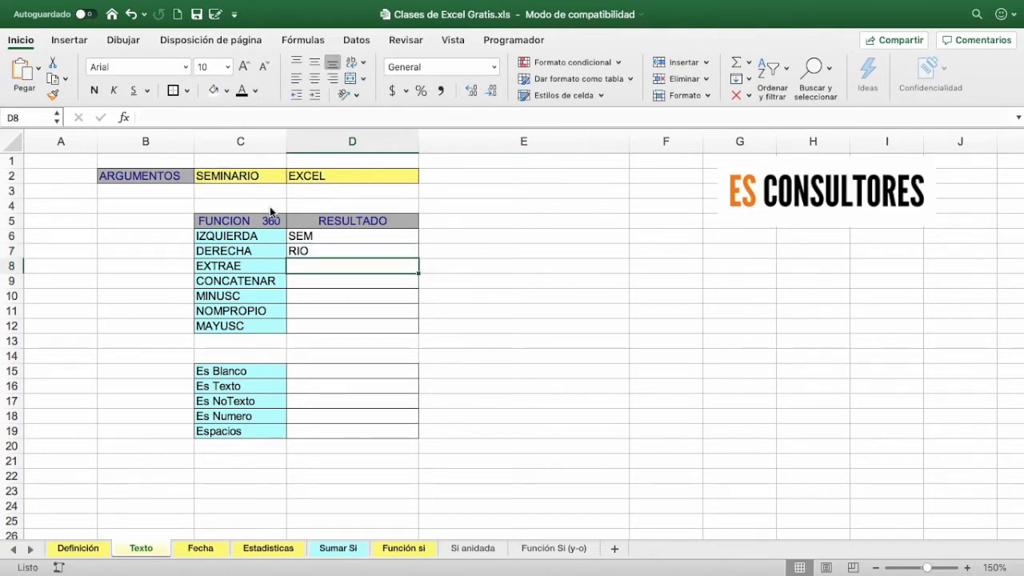
Use the EXTRAE function in D8 to take 3 characters from the text in C2, starting at position 4
{"action": "left_click", "coordinate": [270, 171]}
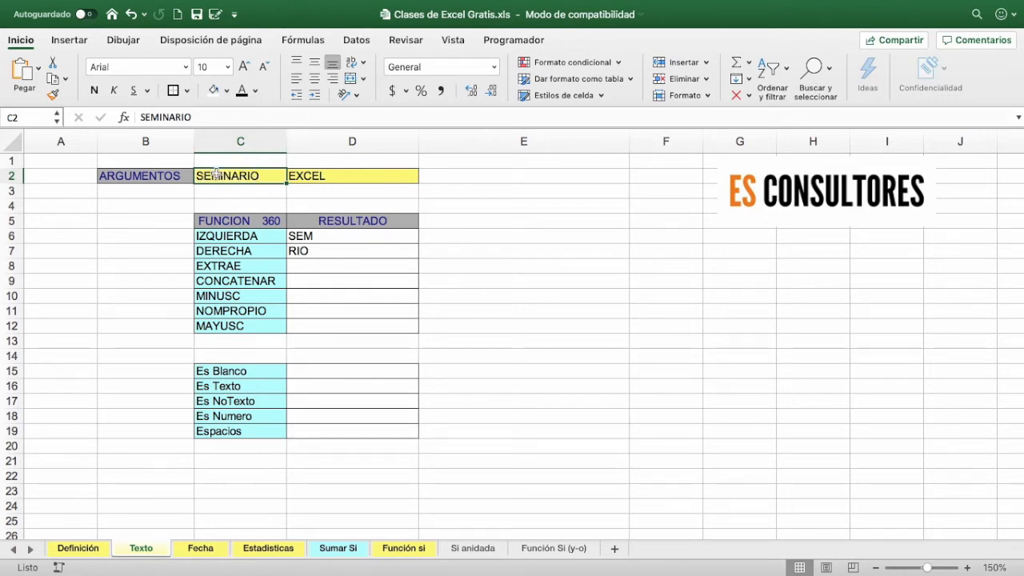
{"action": "left_click", "coordinate": [323, 269]}
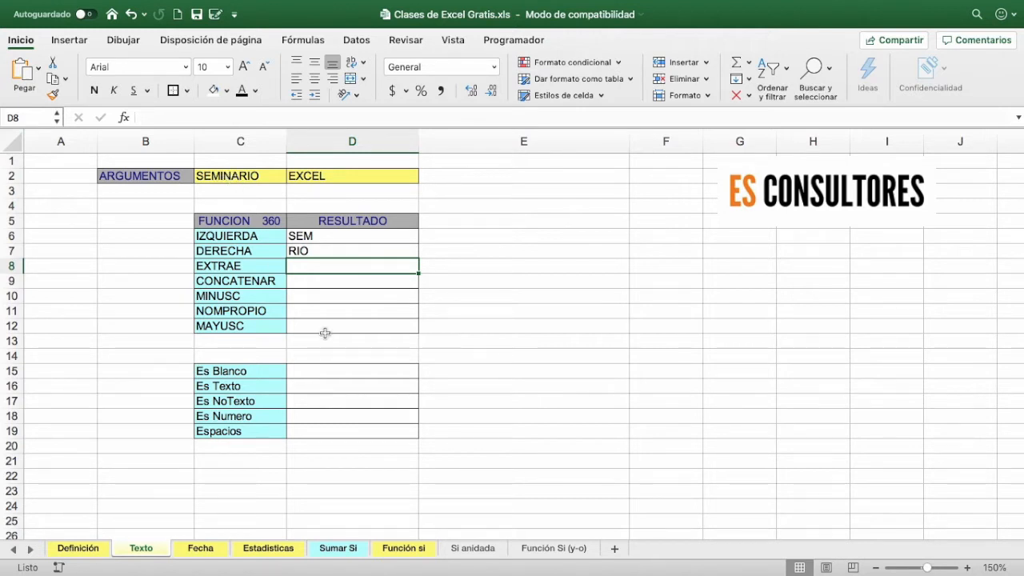
{"action": "type", "text": "="}
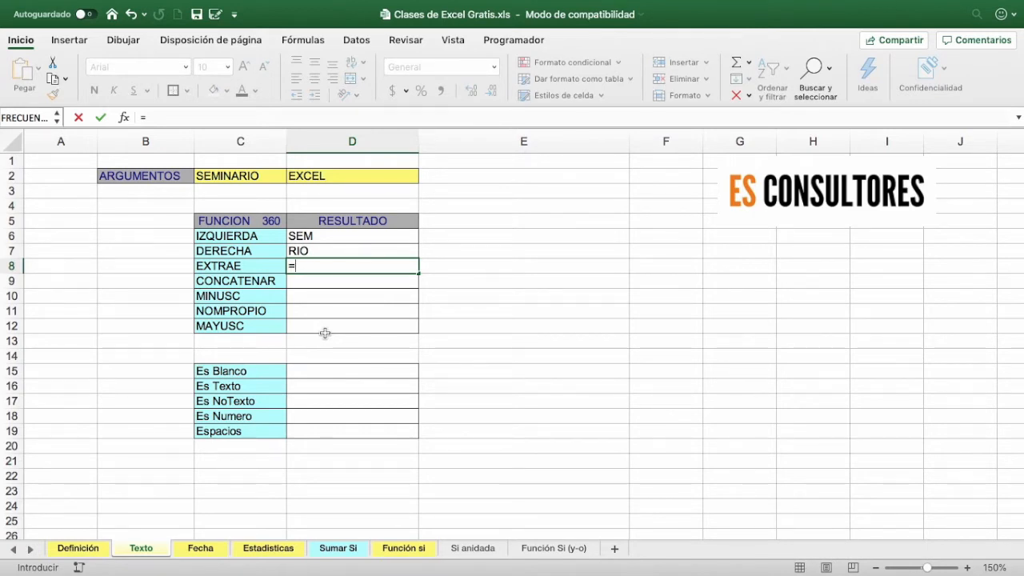
{"action": "type", "text": "ex"}
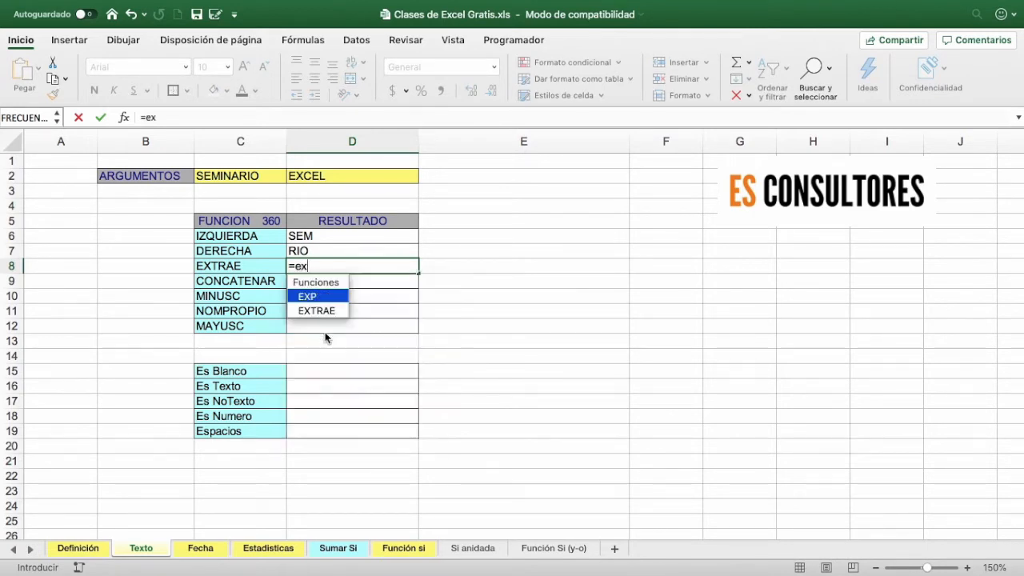
{"action": "key", "text": "Down"}
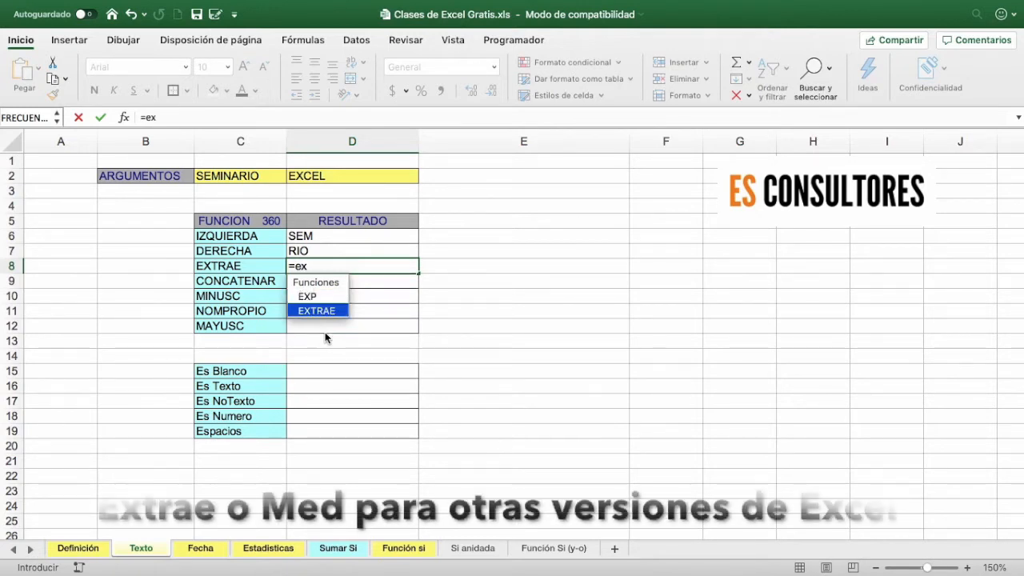
{"action": "key", "text": "Tab"}
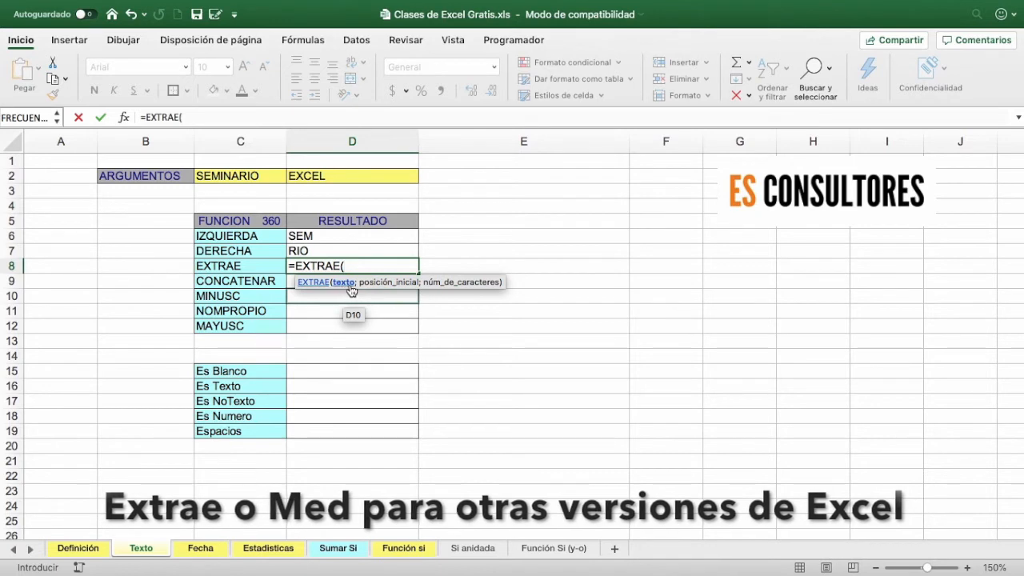
{"action": "left_click", "coordinate": [252, 175]}
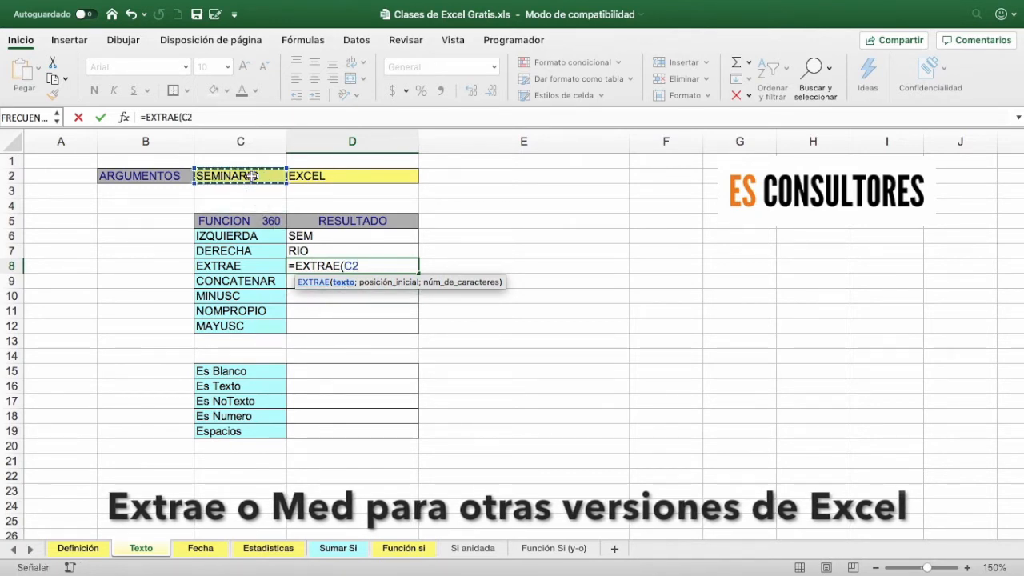
{"action": "type", "text": ";"}
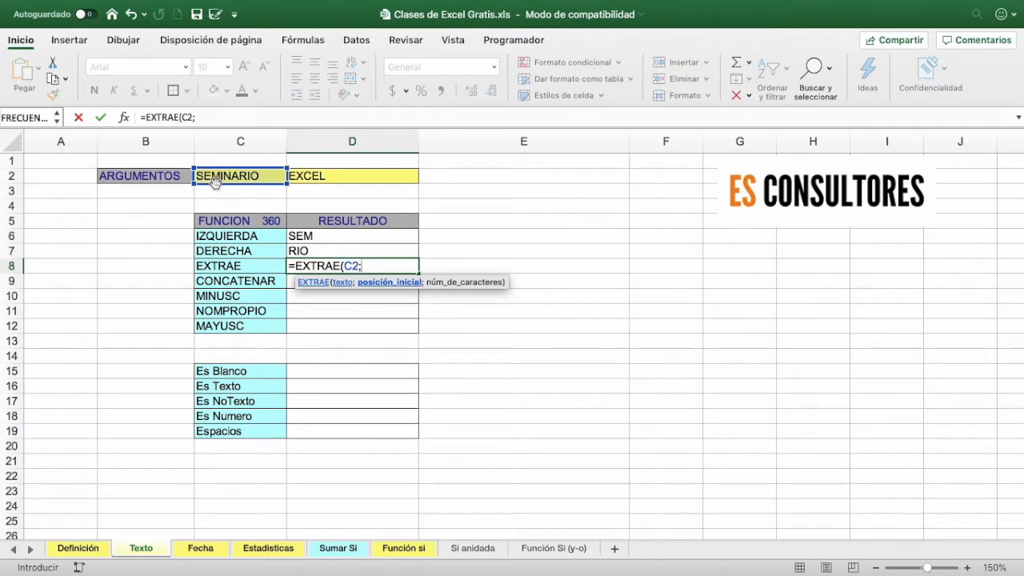
{"action": "type", "text": "4;"}
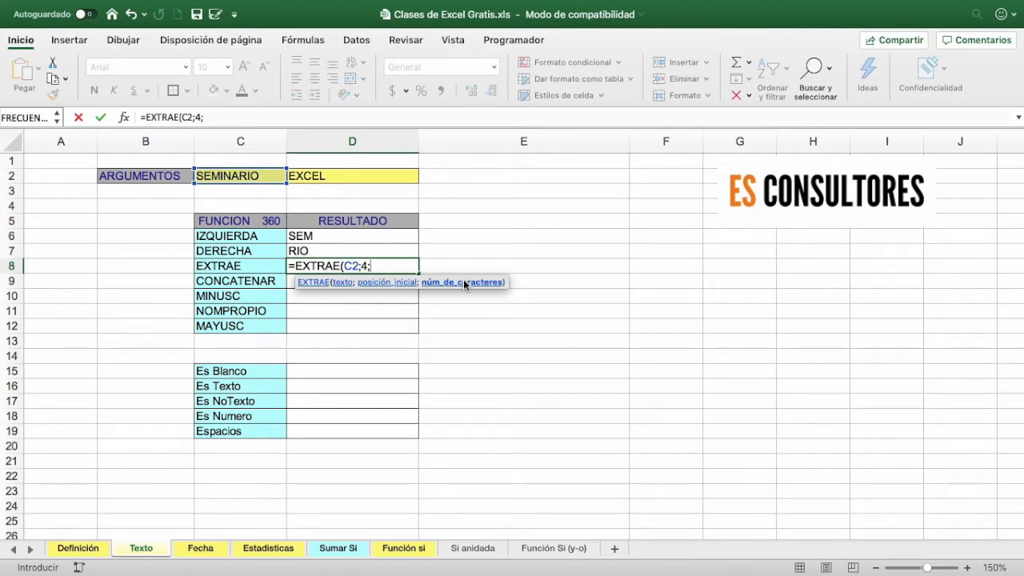
{"action": "type", "text": "3"}
{"action": "key", "text": "Return"}
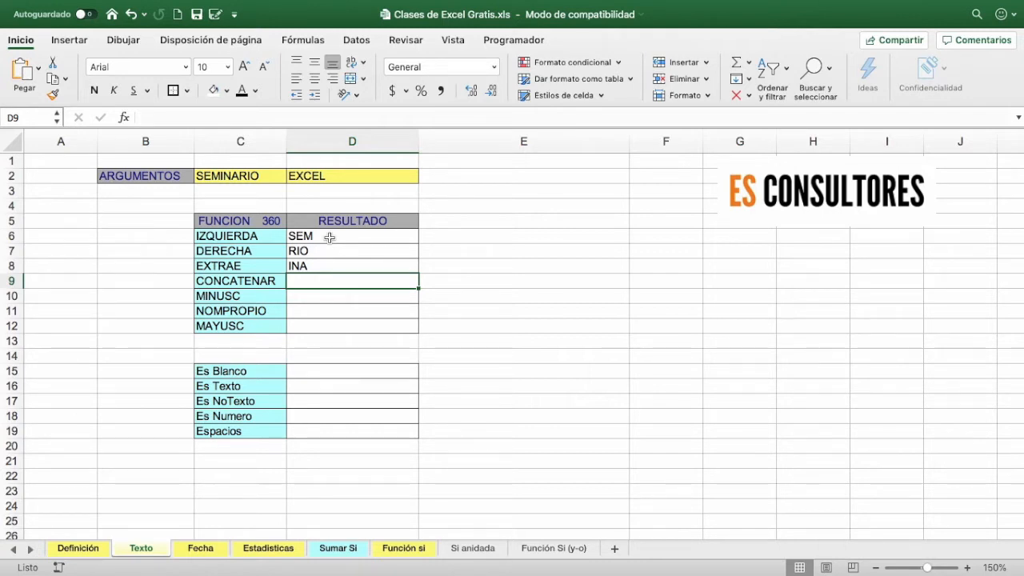
Join the texts in C2 and D2 in cell D9 with the CONCATENAR function
{"action": "type", "text": "="}
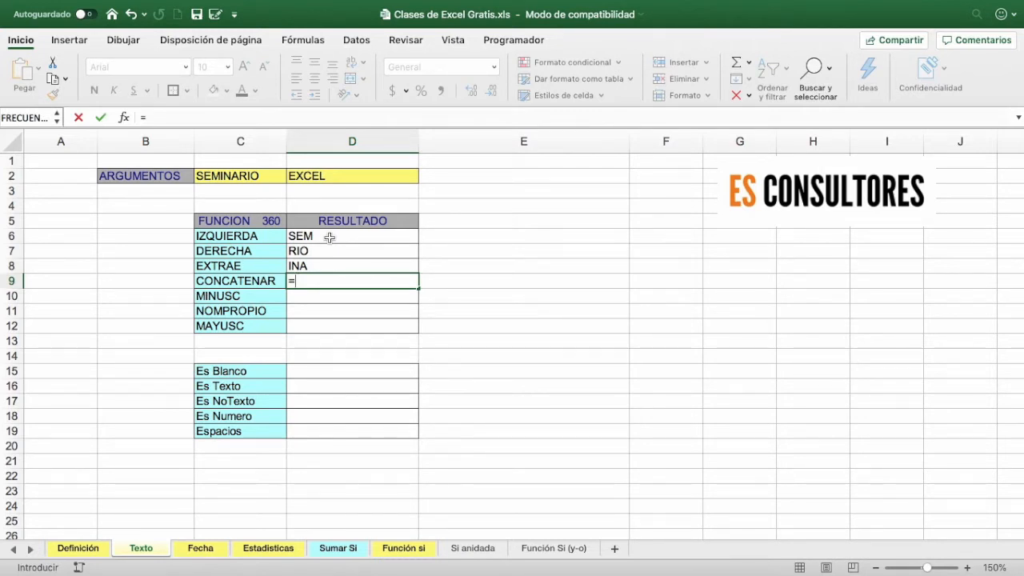
{"action": "type", "text": "co"}
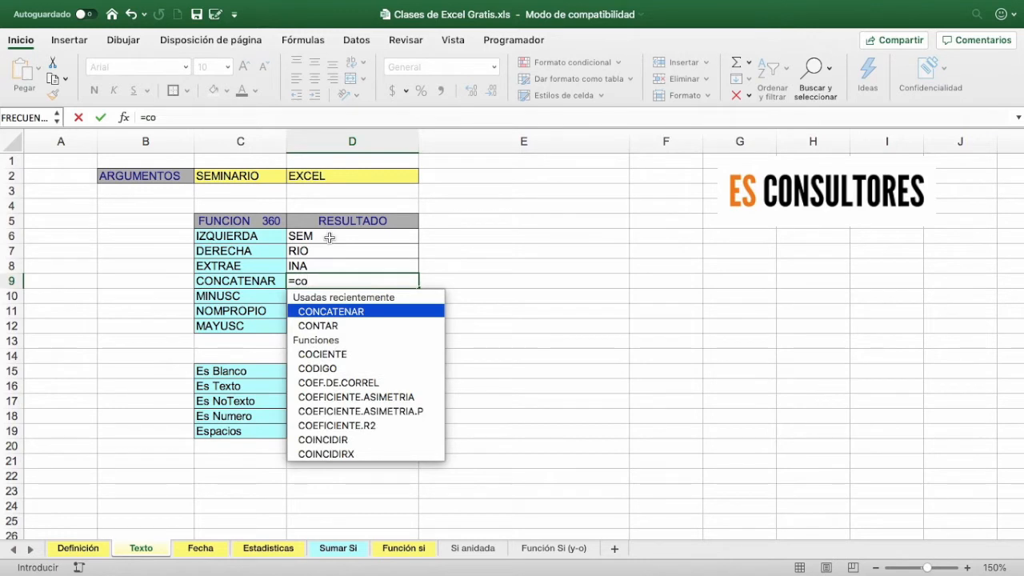
{"action": "key", "text": "Tab"}
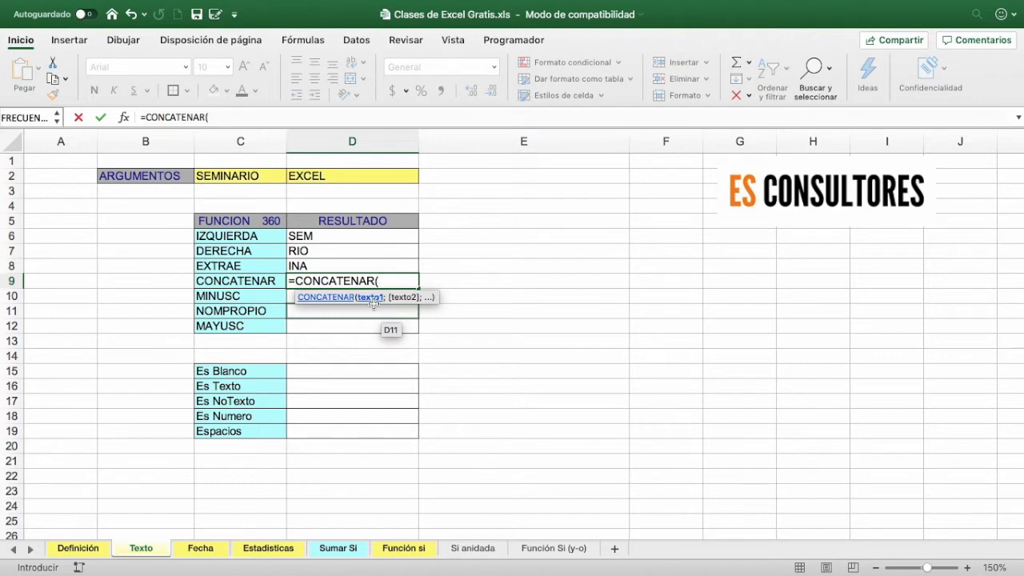
{"action": "left_click", "coordinate": [265, 178]}
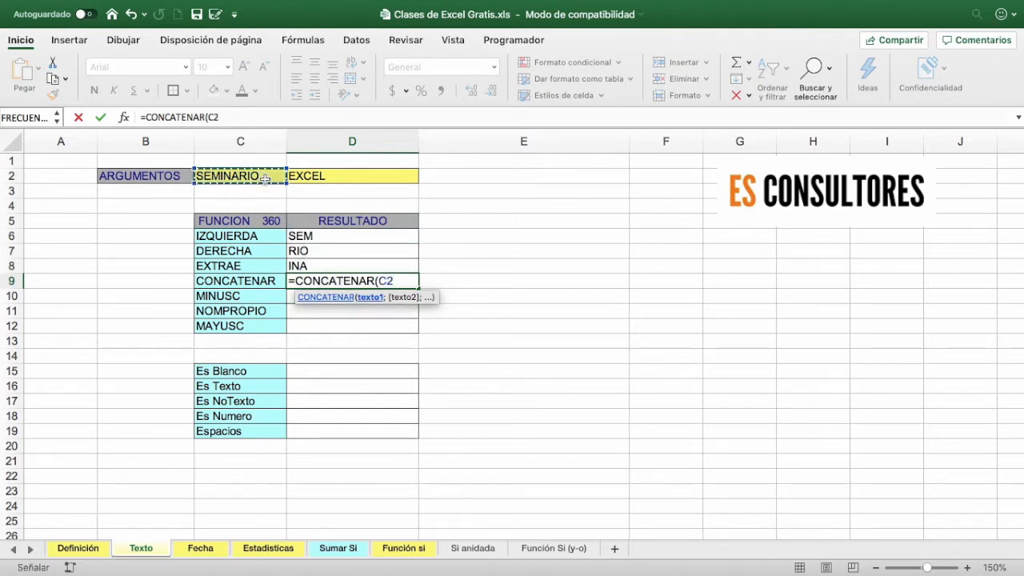
{"action": "type", "text": ";"}
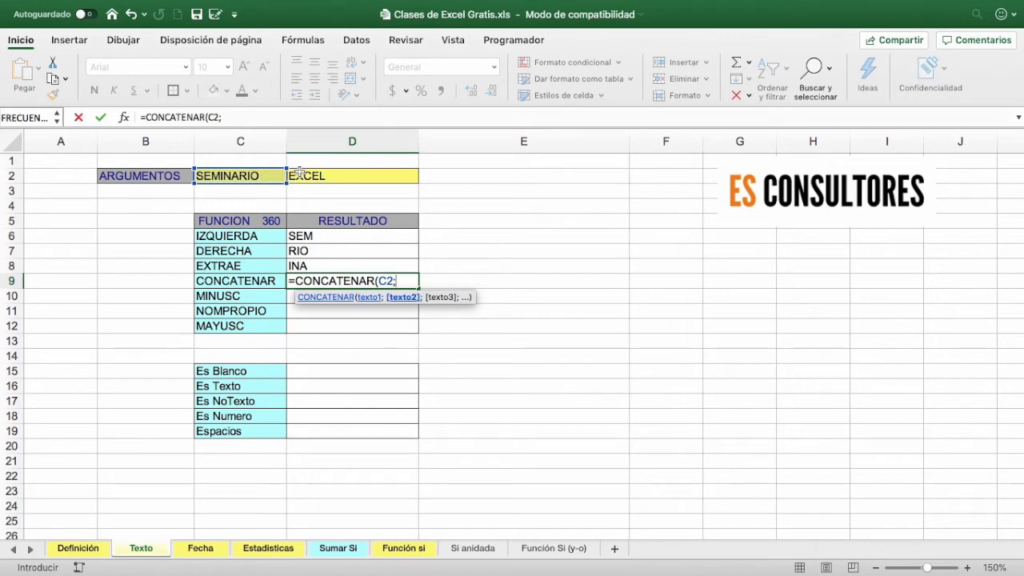
{"action": "left_click", "coordinate": [304, 174]}
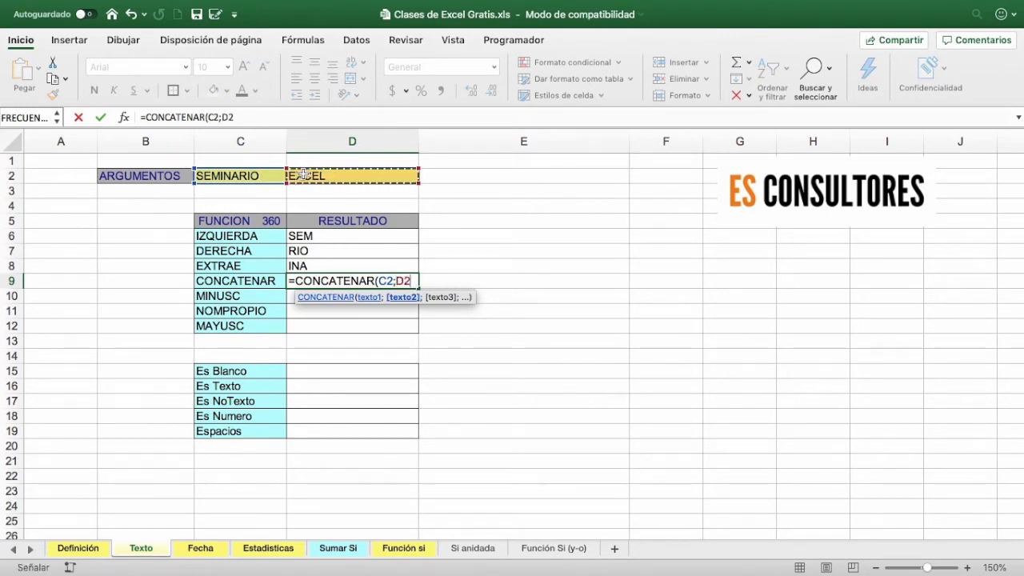
{"action": "key", "text": "Return"}
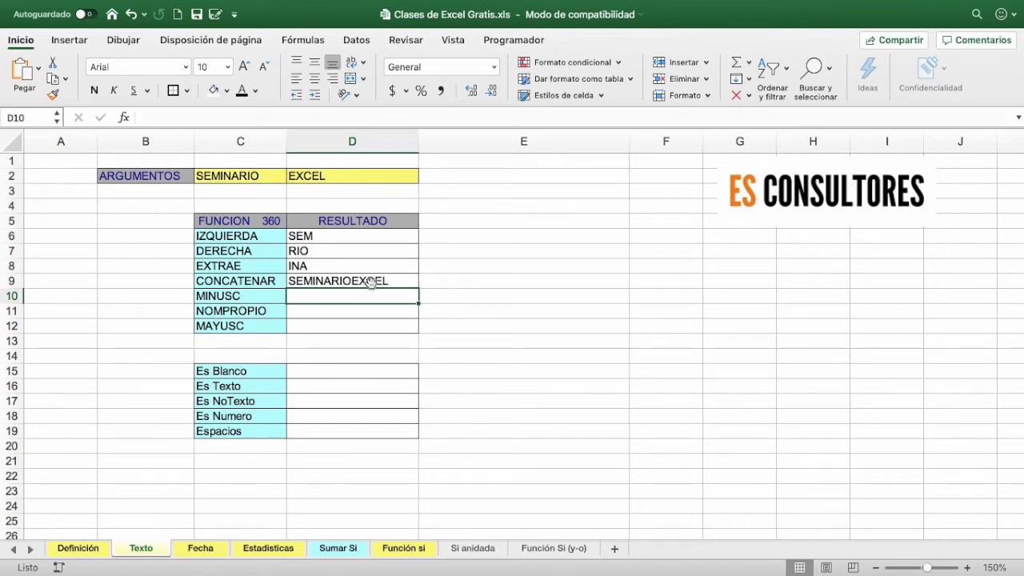
Join the texts in C2 and D2 in cell E9 with CONCATENAR, inserting a space " " between them
{"action": "left_click", "coordinate": [443, 279]}
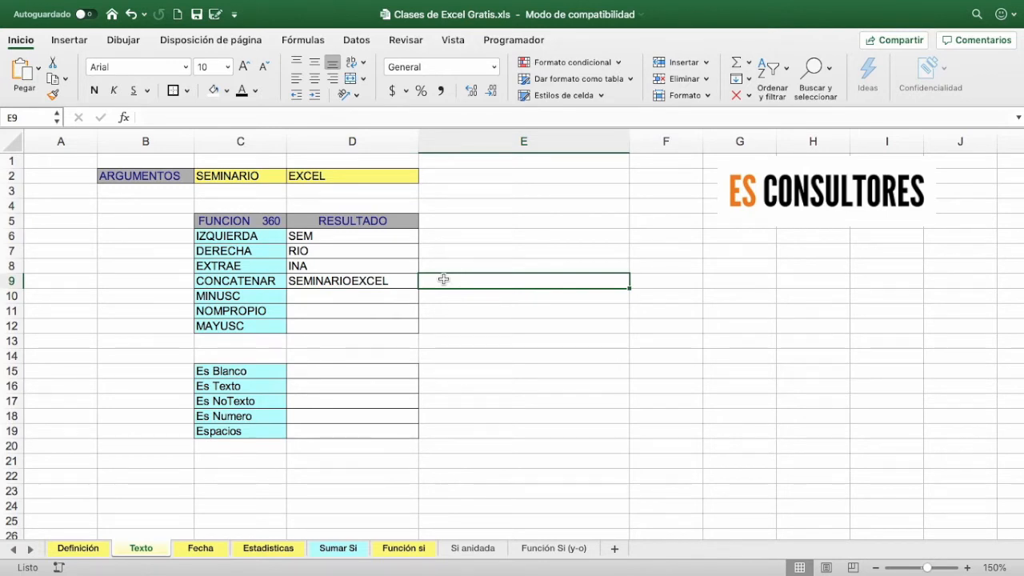
{"action": "type", "text": "="}
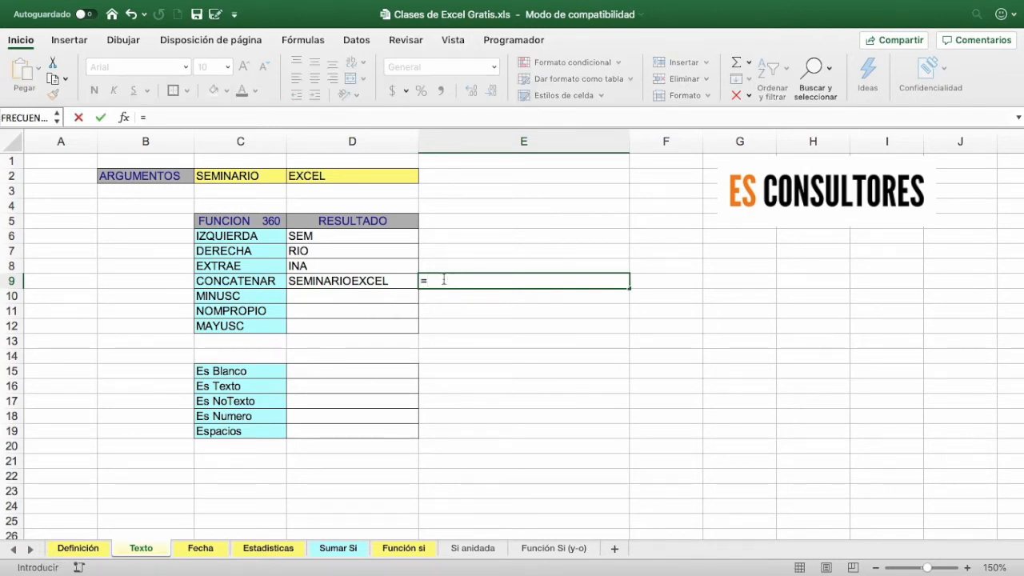
{"action": "type", "text": "con"}
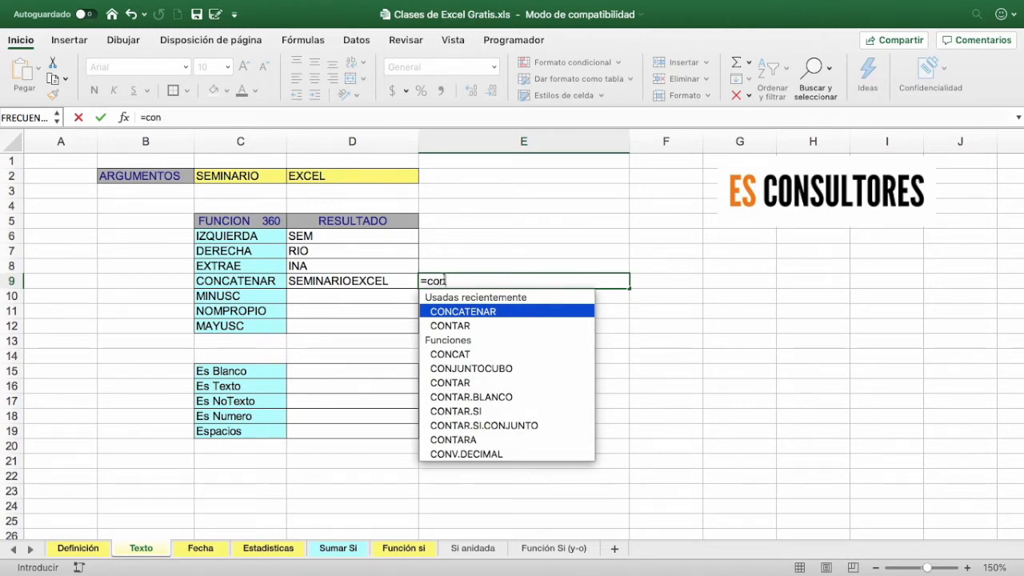
{"action": "key", "text": "Tab"}
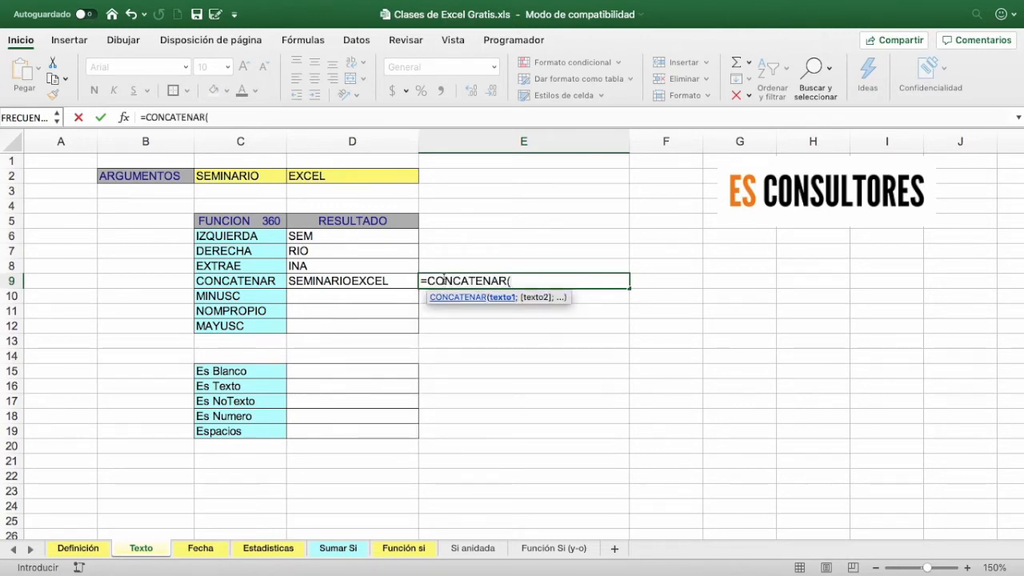
{"action": "left_click", "coordinate": [265, 177]}
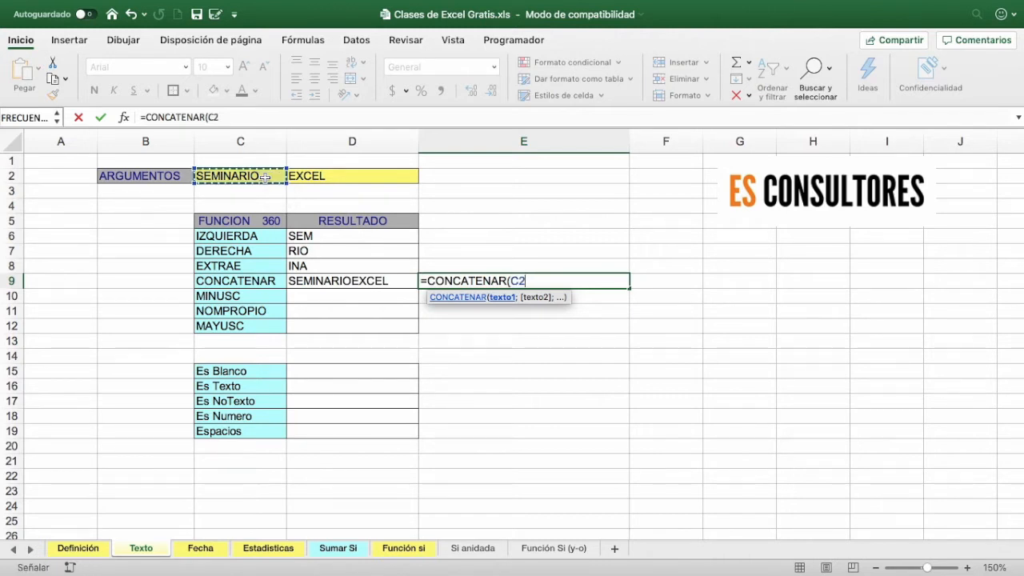
{"action": "type", "text": ";"}
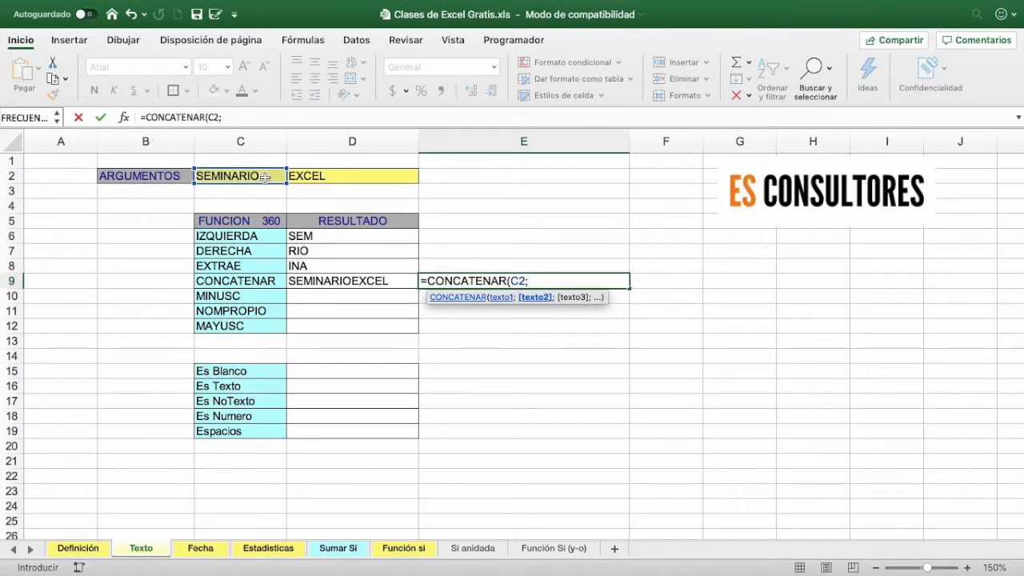
{"action": "type", "text": "\""}
{"action": "type", "text": "\";"}
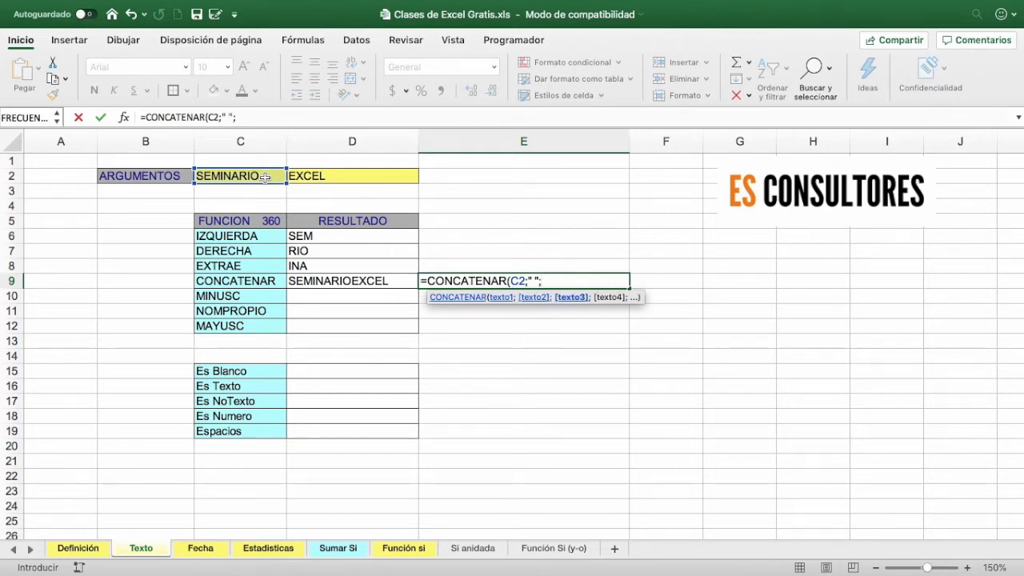
{"action": "left_click", "coordinate": [318, 175]}
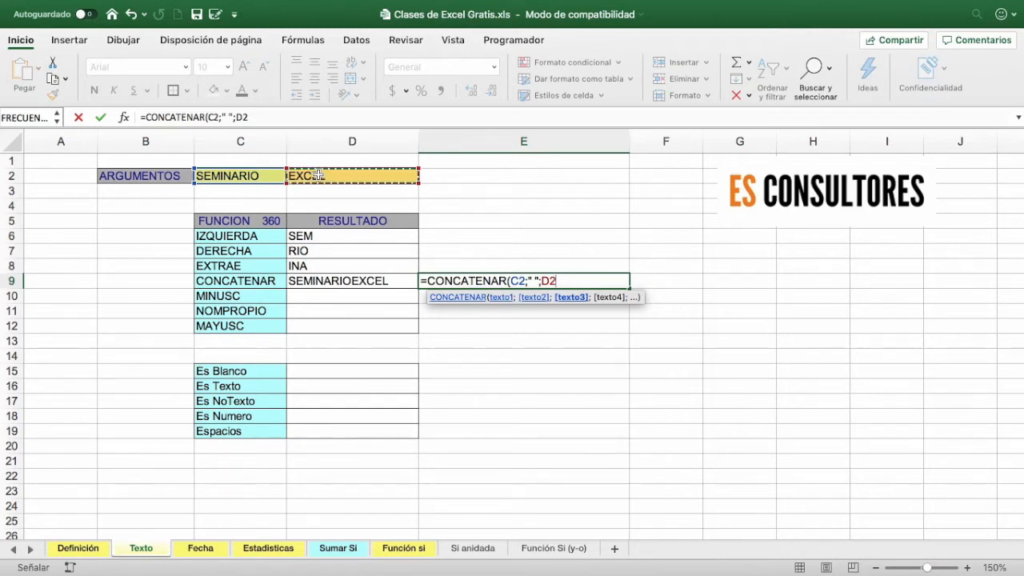
{"action": "key", "text": "Return"}
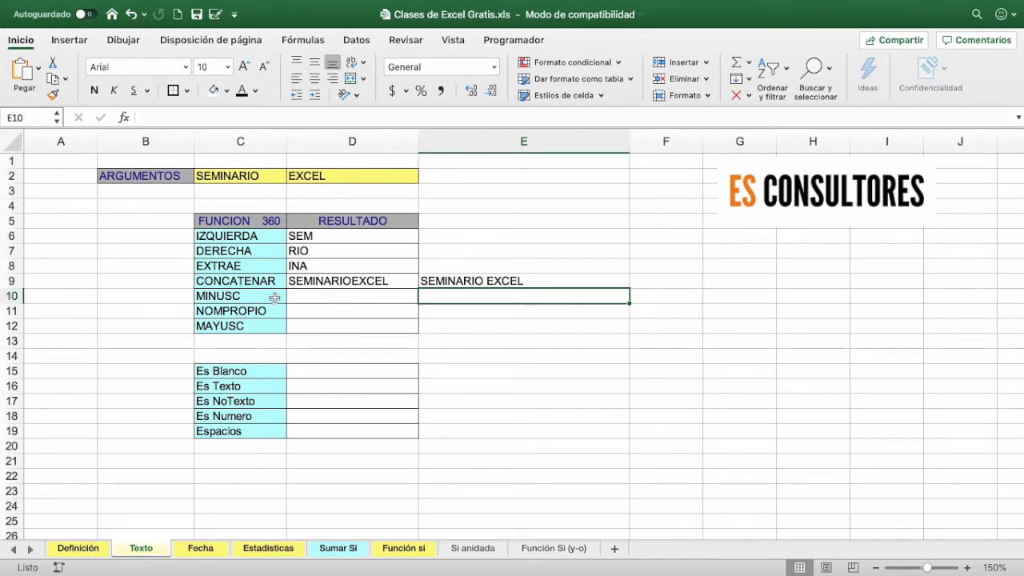
Convert the text in E9 to lowercase in cell D10 with the MINUSC function
{"action": "left_click", "coordinate": [316, 298]}
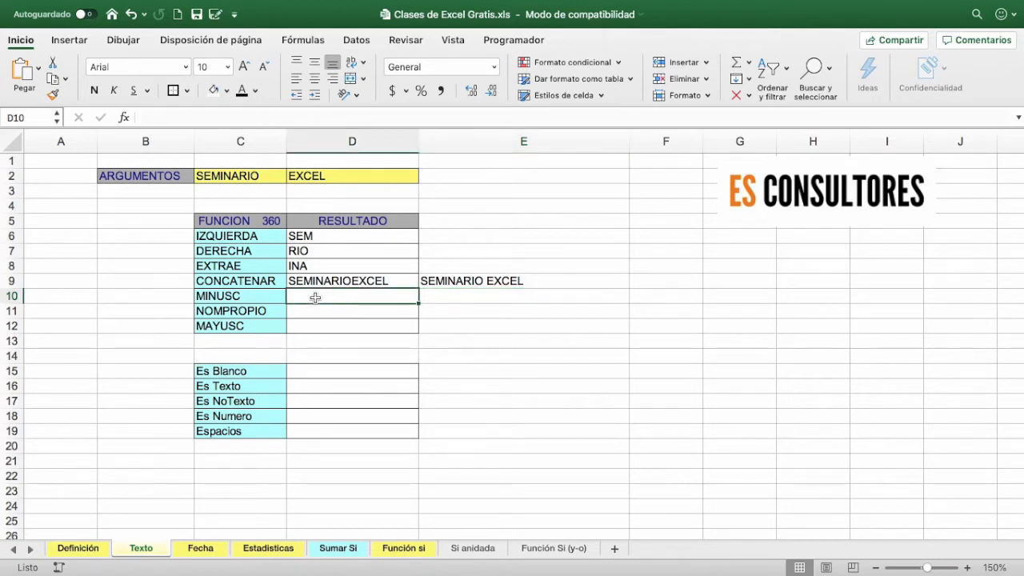
{"action": "type", "text": "=minu"}
{"action": "key", "text": "Tab"}
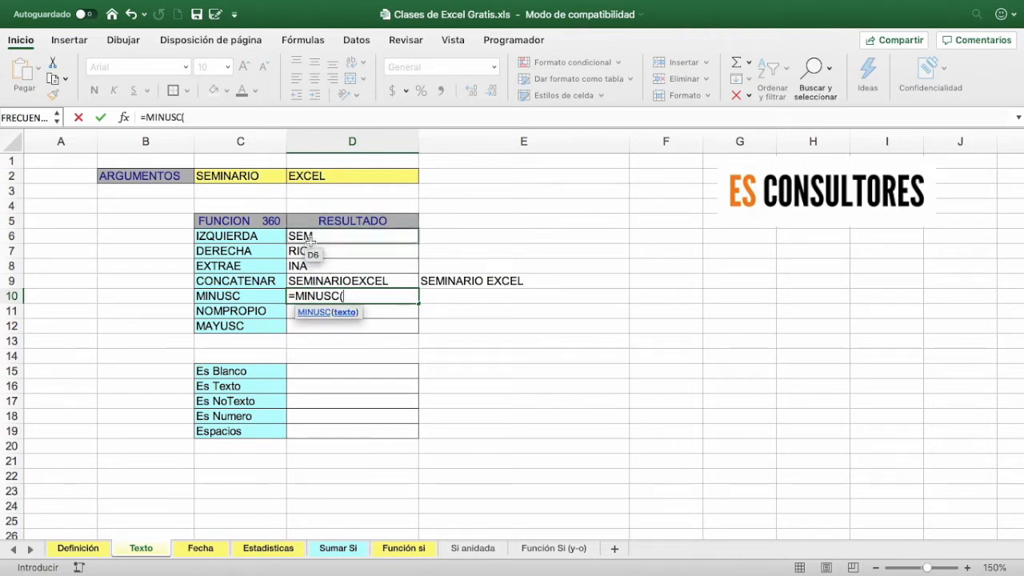
{"action": "left_click", "coordinate": [507, 282]}
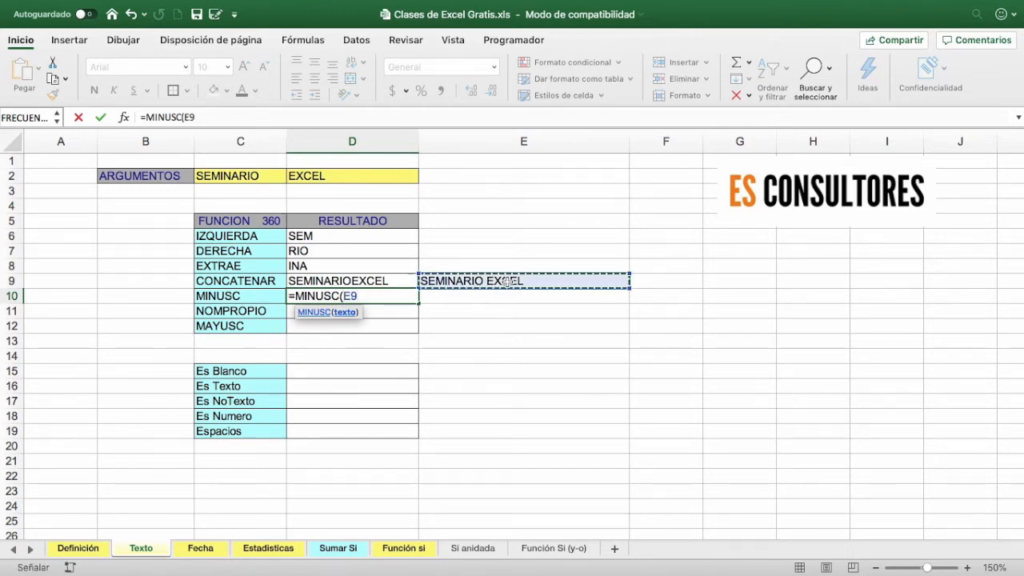
{"action": "key", "text": "Return"}
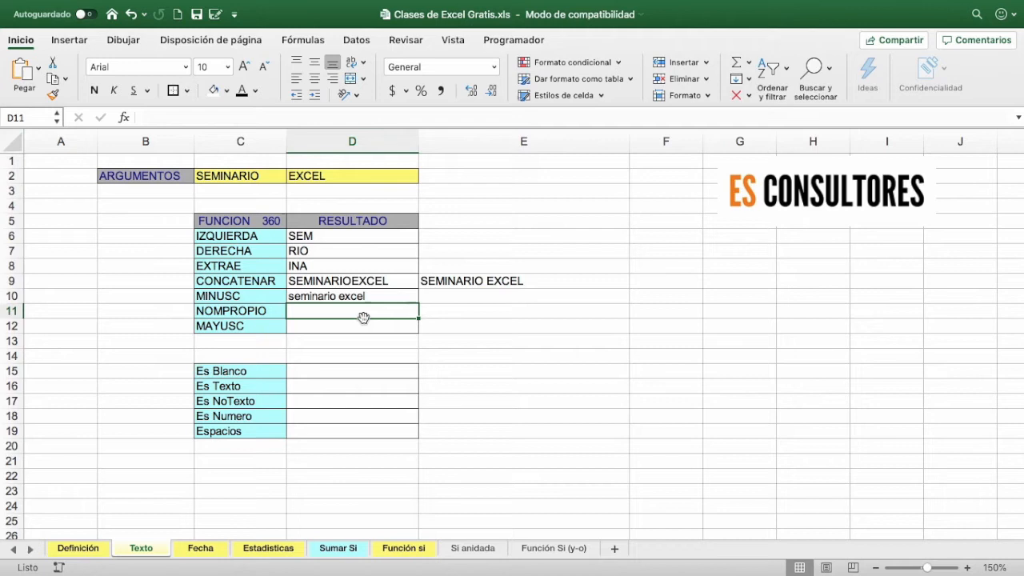
Capitalize the first letter of each word from E9 in cell D11 with the NOMPROPIO function
{"action": "type", "text": "="}
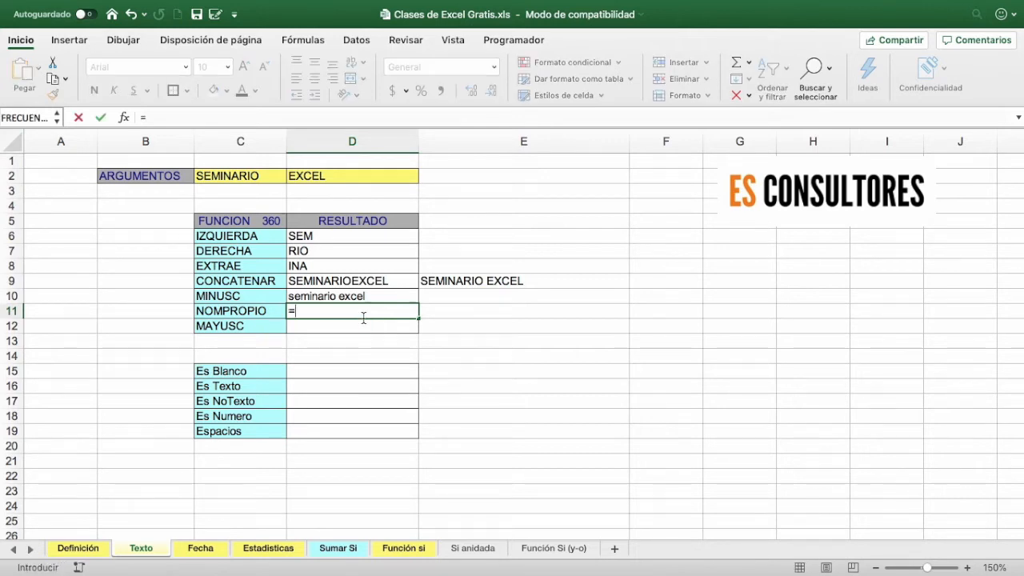
{"action": "type", "text": "nom"}
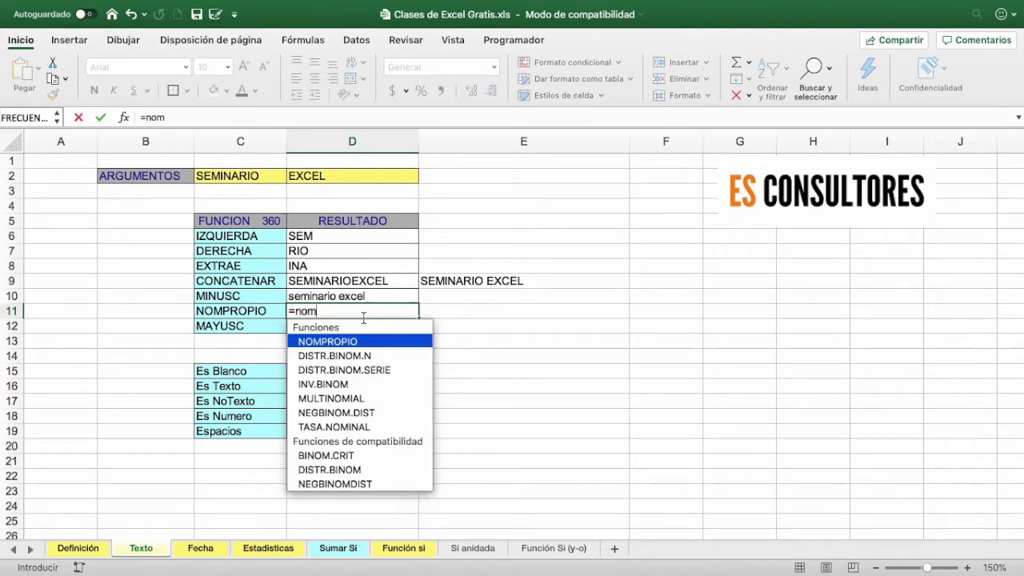
{"action": "key", "text": "Tab"}
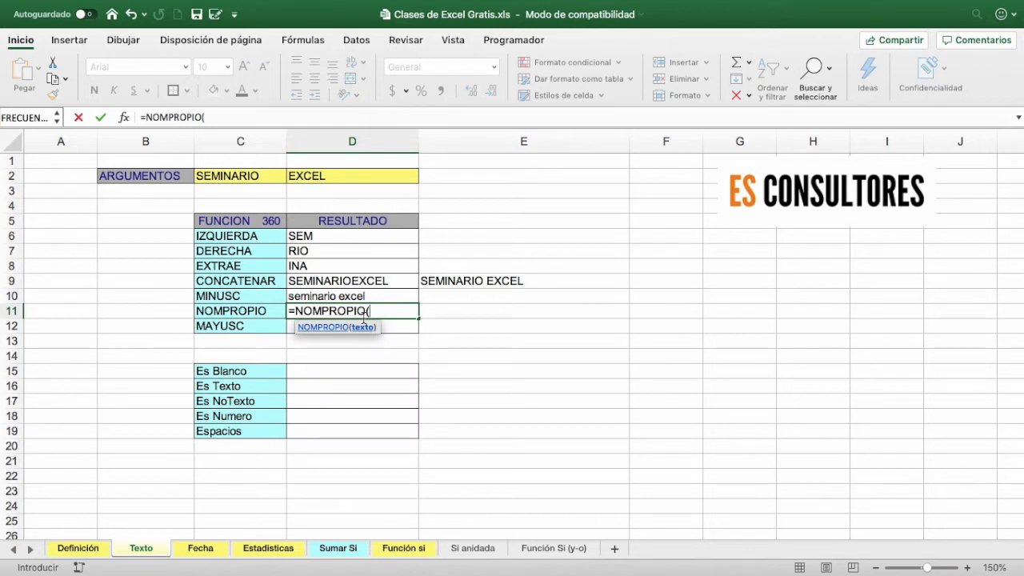
{"action": "left_click", "coordinate": [456, 281]}
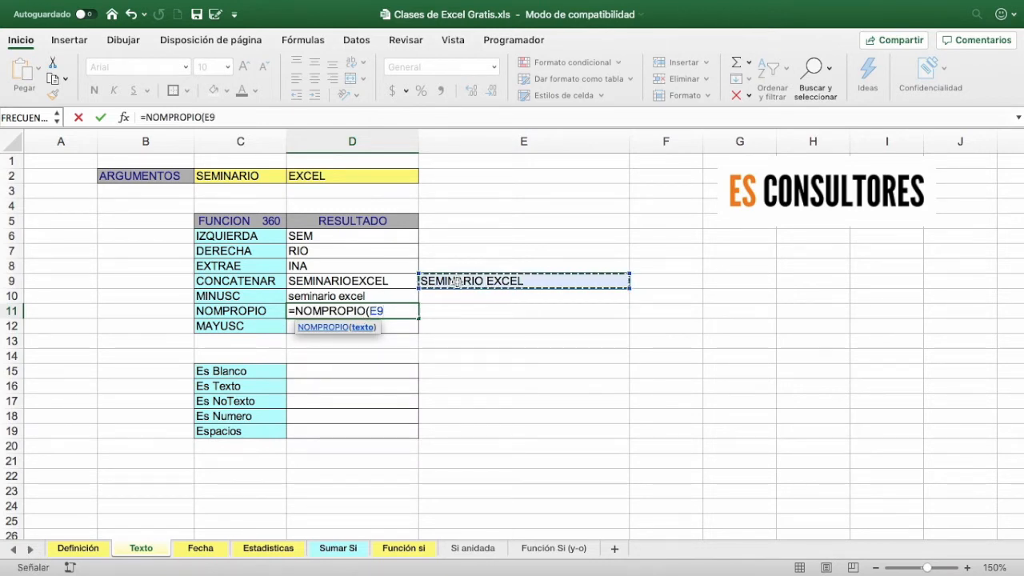
{"action": "key", "text": "Return"}
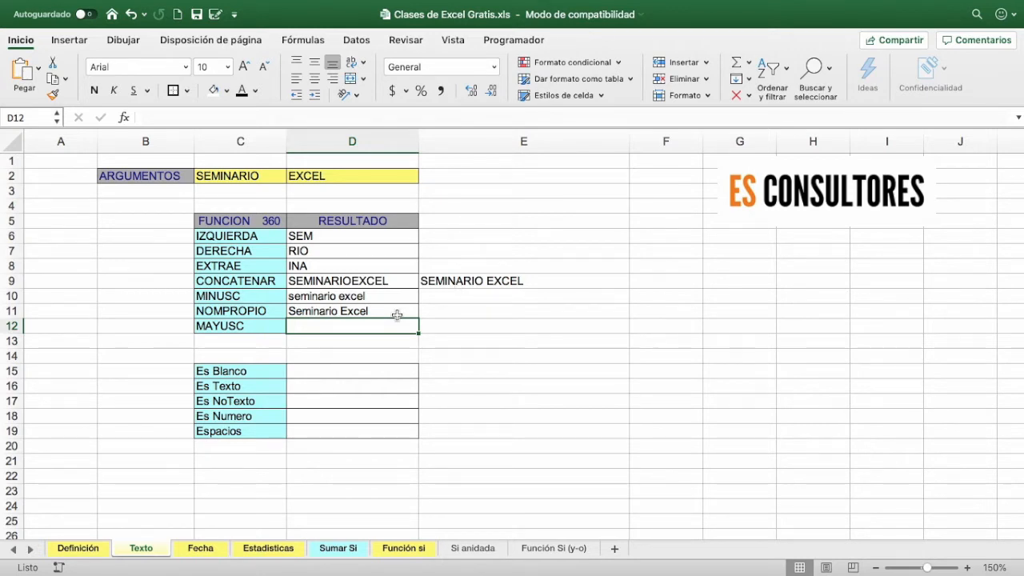
Convert the text in D10 to uppercase in cell D12 with the MAYUSC function
{"action": "type", "text": "="}
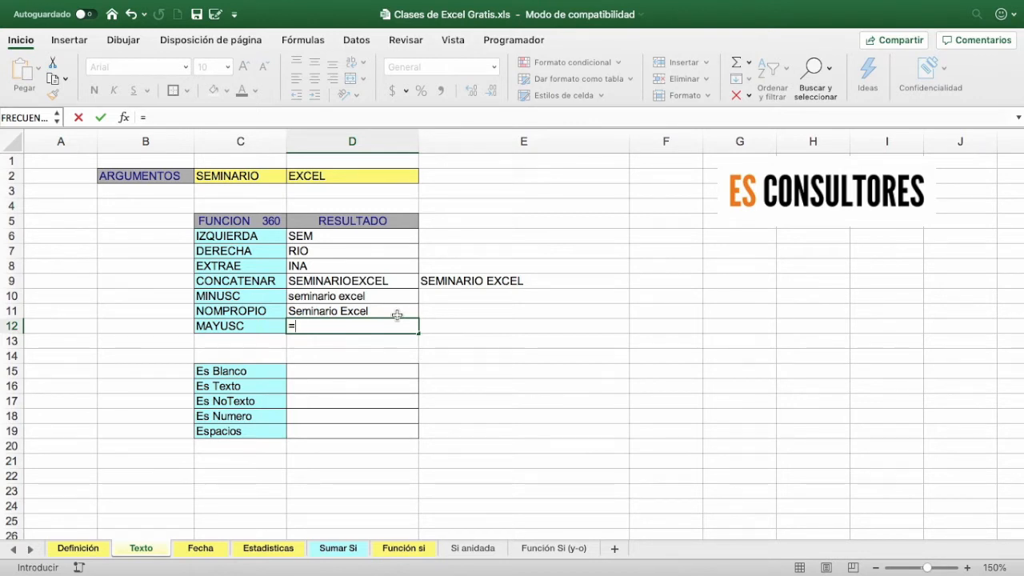
{"action": "type", "text": "mayu"}
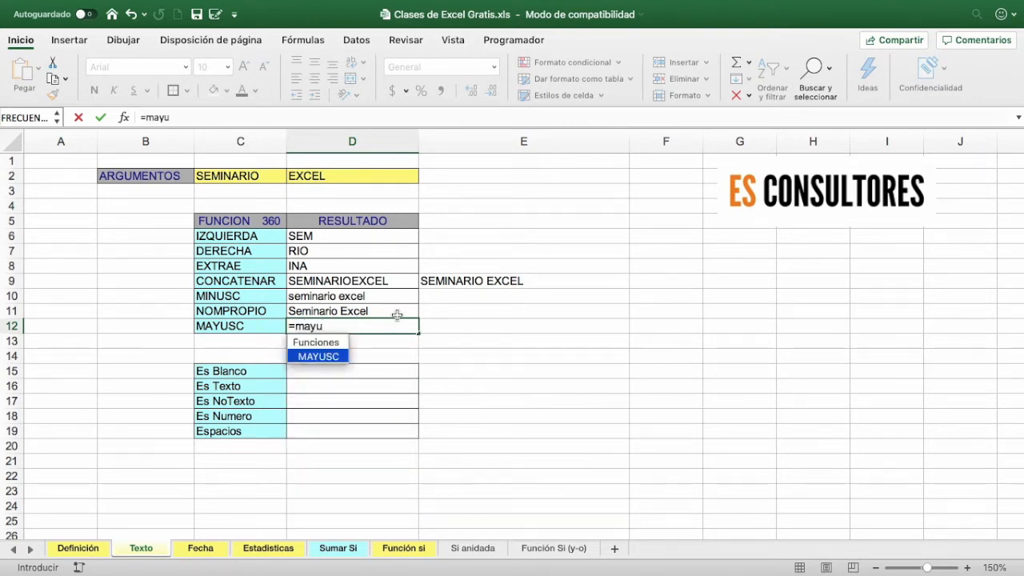
{"action": "key", "text": "Tab"}
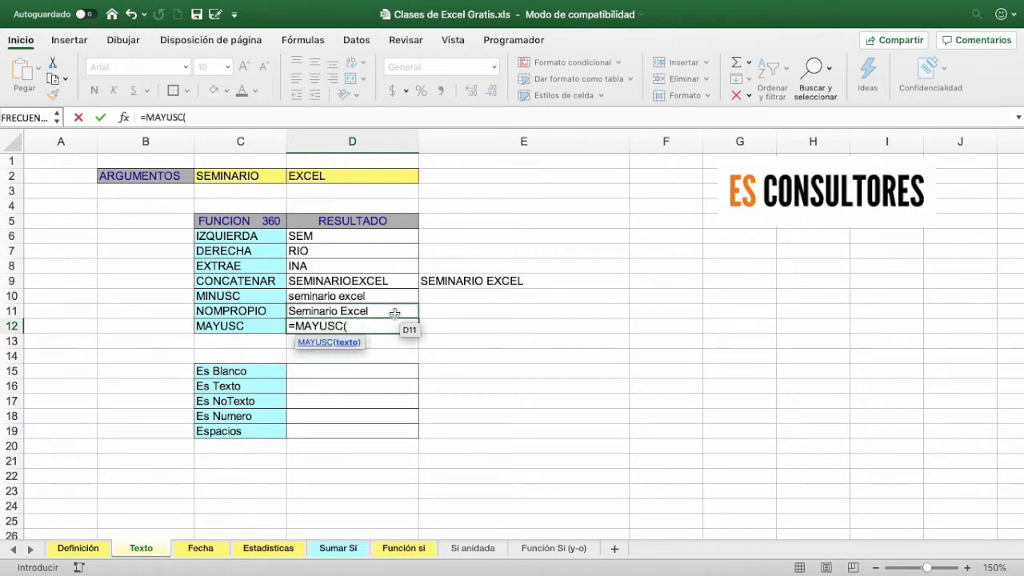
{"action": "left_click", "coordinate": [381, 296]}
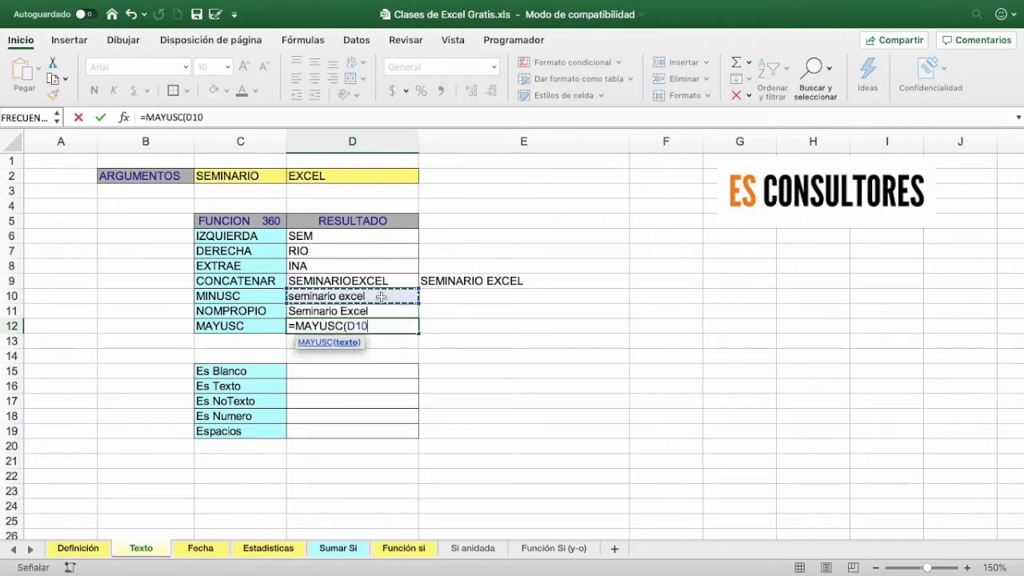
{"action": "key", "text": "Return"}
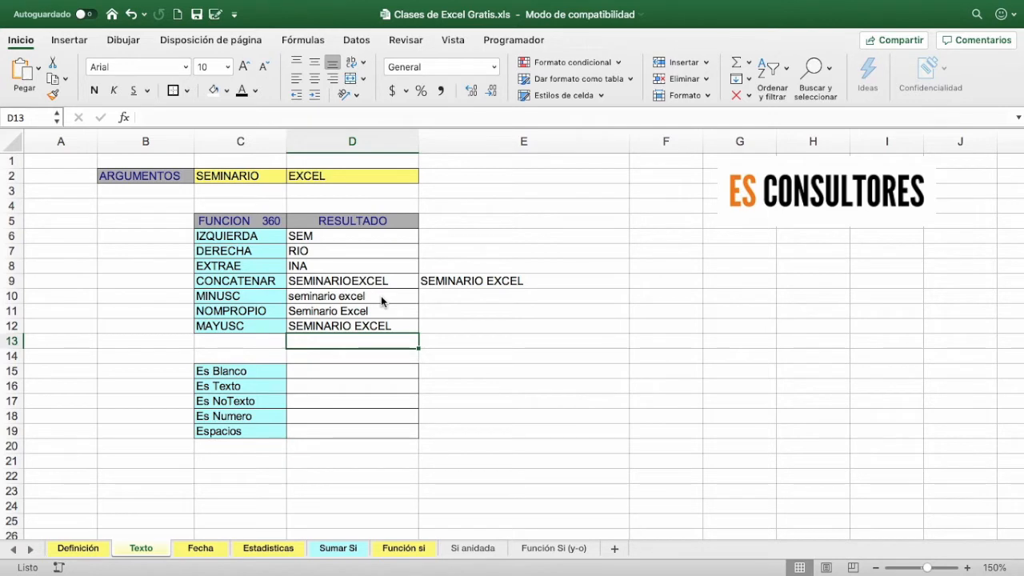
Test in D15 whether cell C15 is empty, using the ESBLANCO function
{"action": "left_click", "coordinate": [363, 369]}
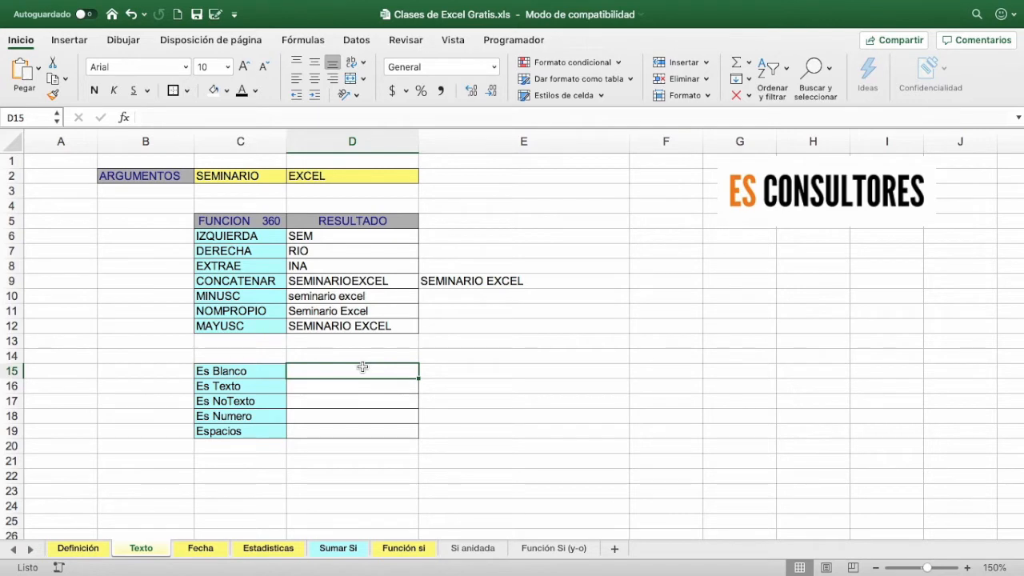
{"action": "type", "text": "="}
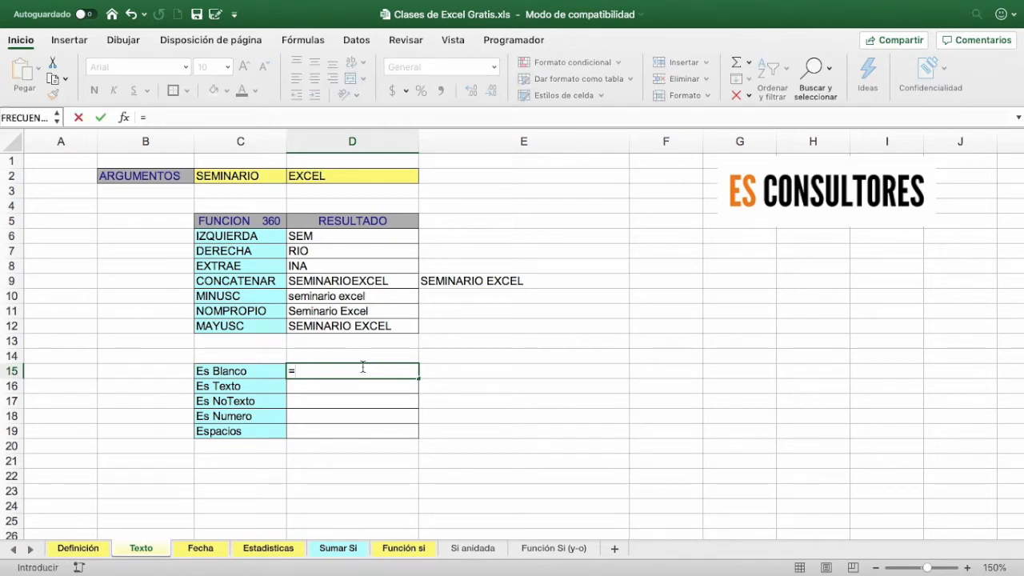
{"action": "type", "text": "es"}
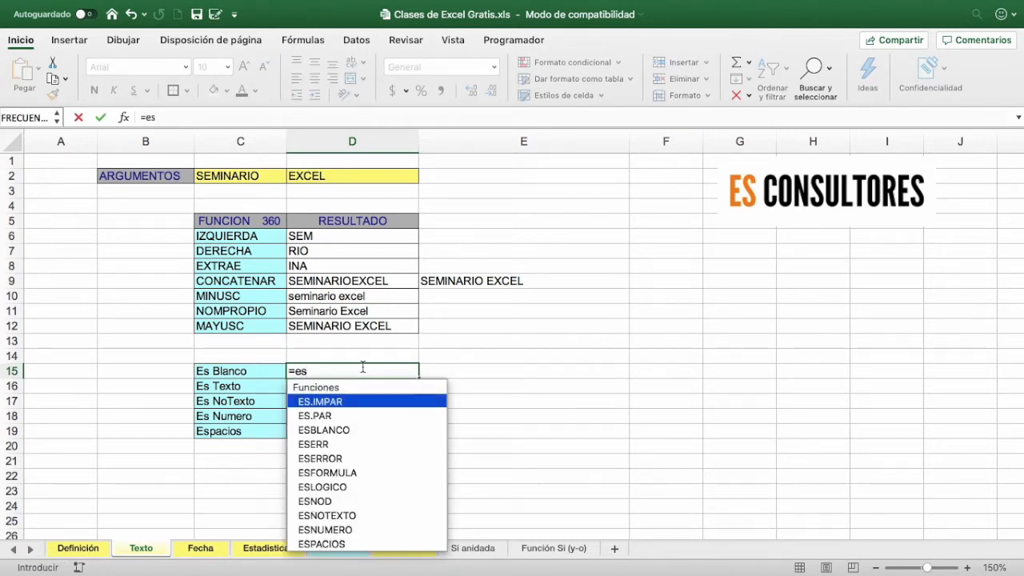
{"action": "key", "text": "Down"}
{"action": "key", "text": "Down"}
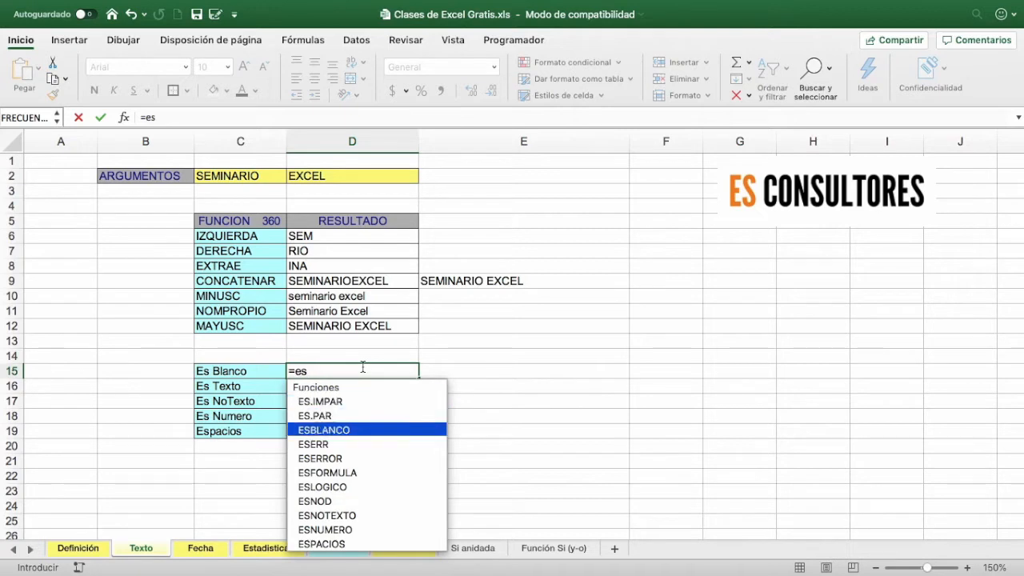
{"action": "key", "text": "Tab"}
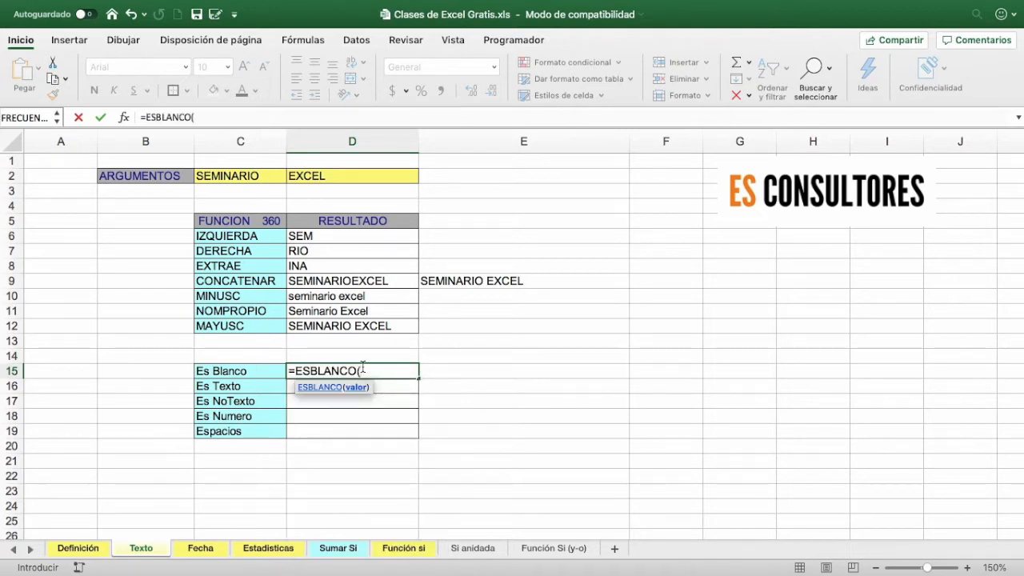
{"action": "left_click", "coordinate": [259, 371]}
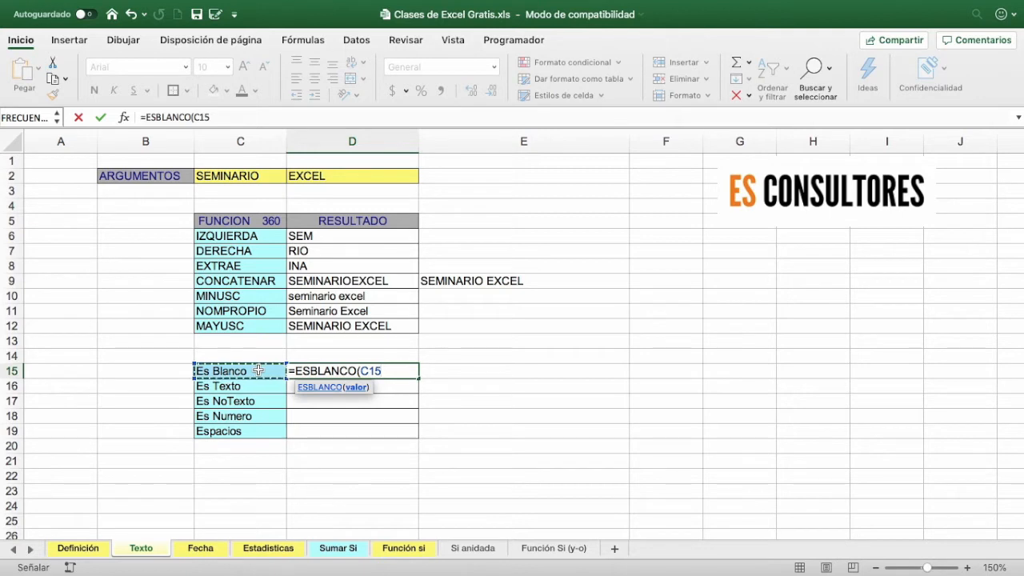
{"action": "key", "text": "Return"}
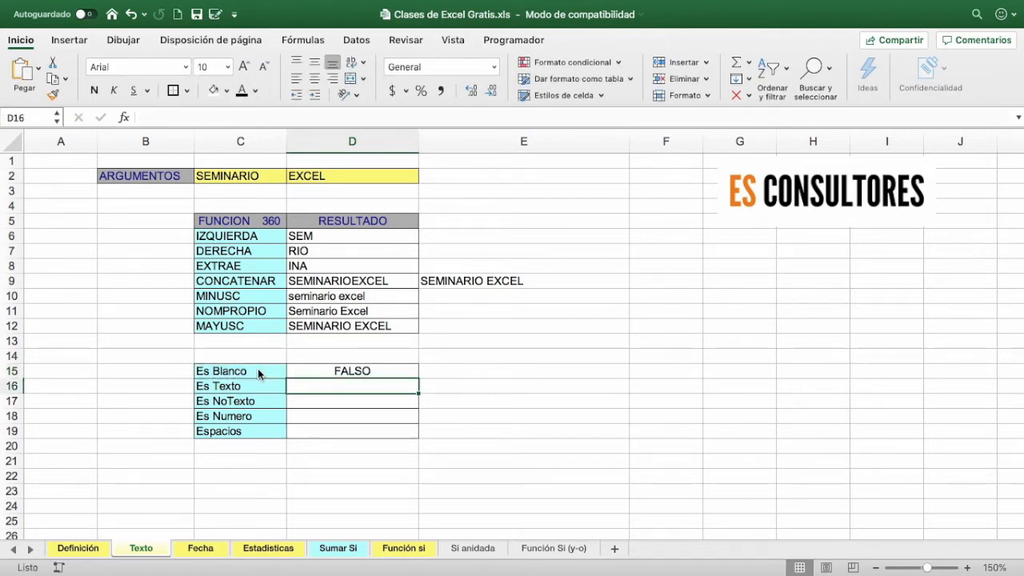
Check in D16 whether cell C16 contains text, using the ESTEXTO function
{"action": "type", "text": "="}
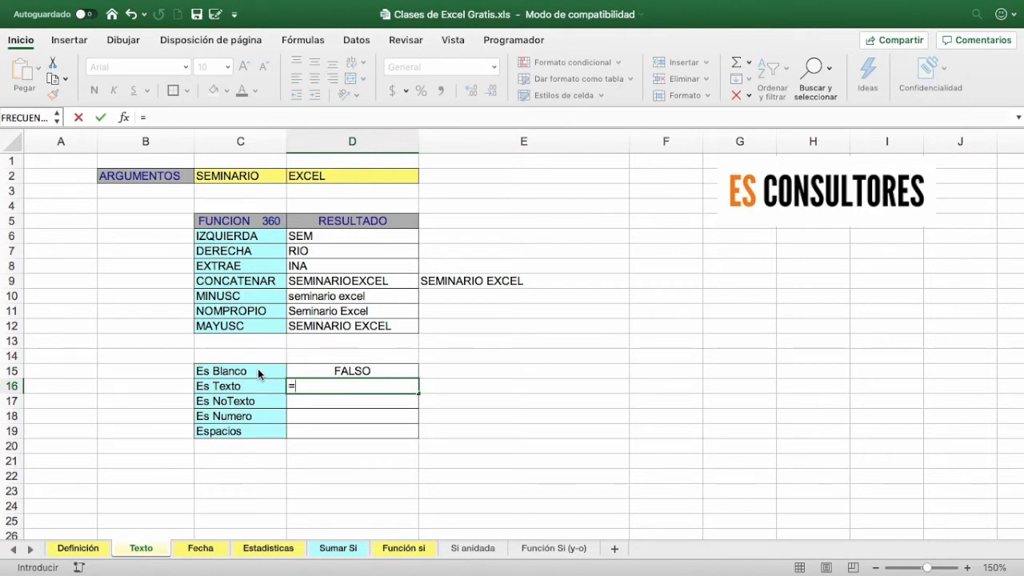
{"action": "type", "text": "este"}
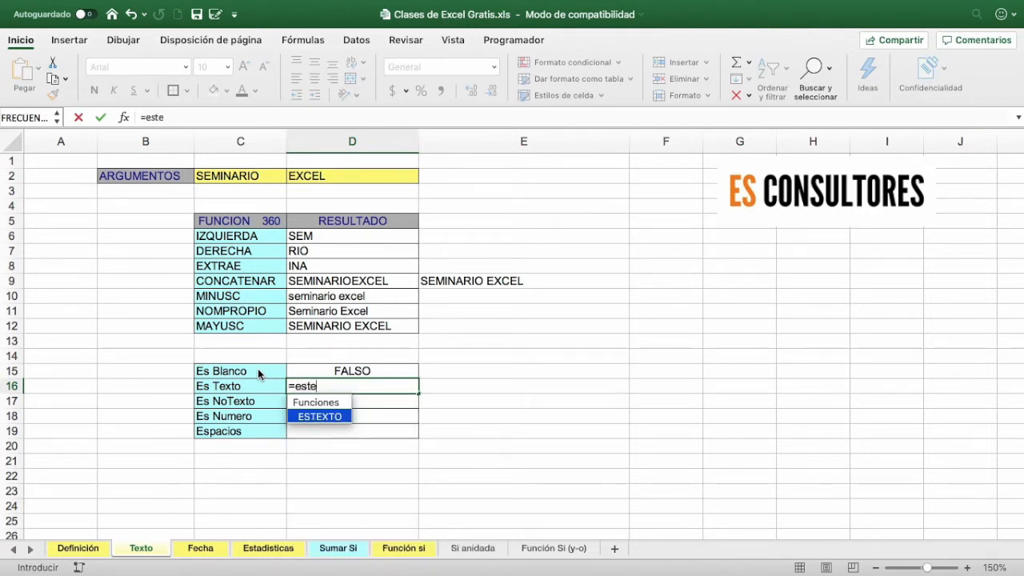
{"action": "key", "text": "Tab"}
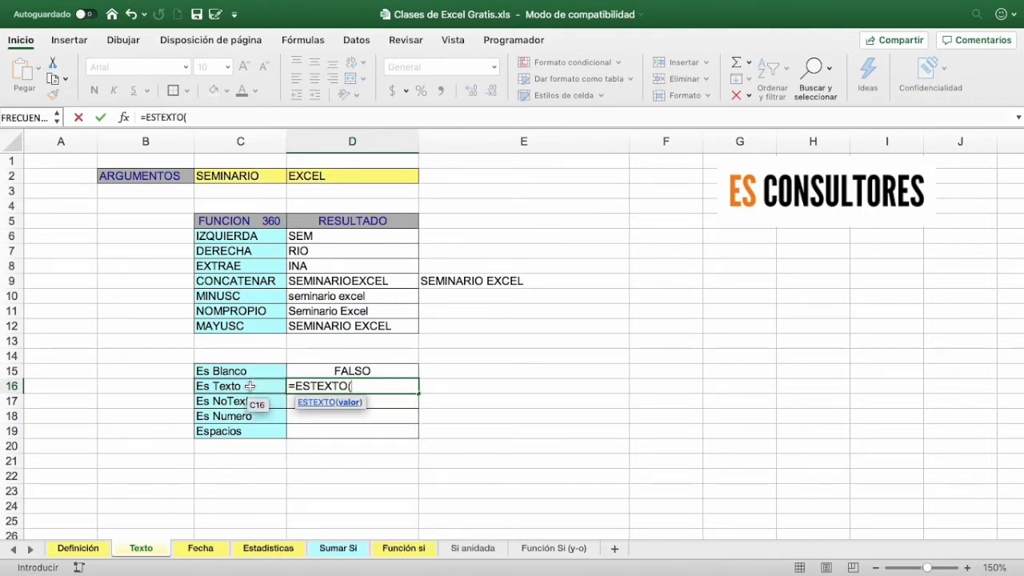
{"action": "left_click", "coordinate": [249, 387]}
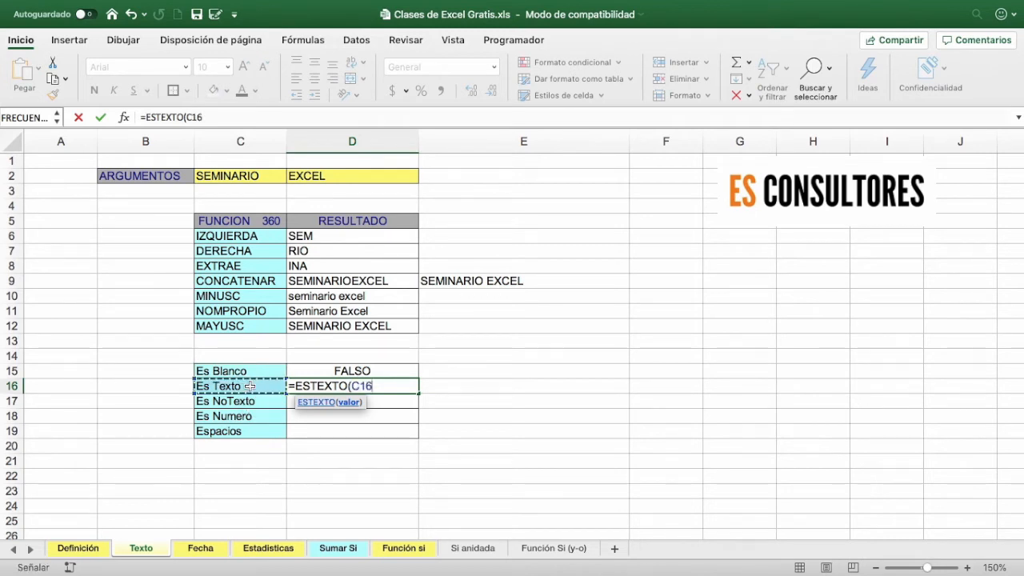
{"action": "key", "text": "Return"}
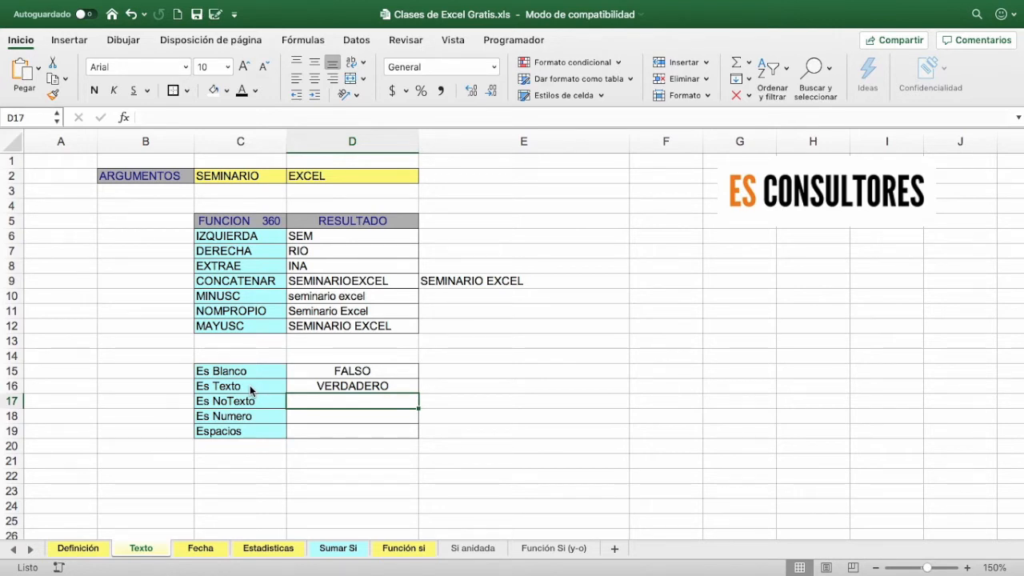
Check in D17 whether cell C17 contains something other than text, using the ESNOTEXTO function
{"action": "type", "text": "="}
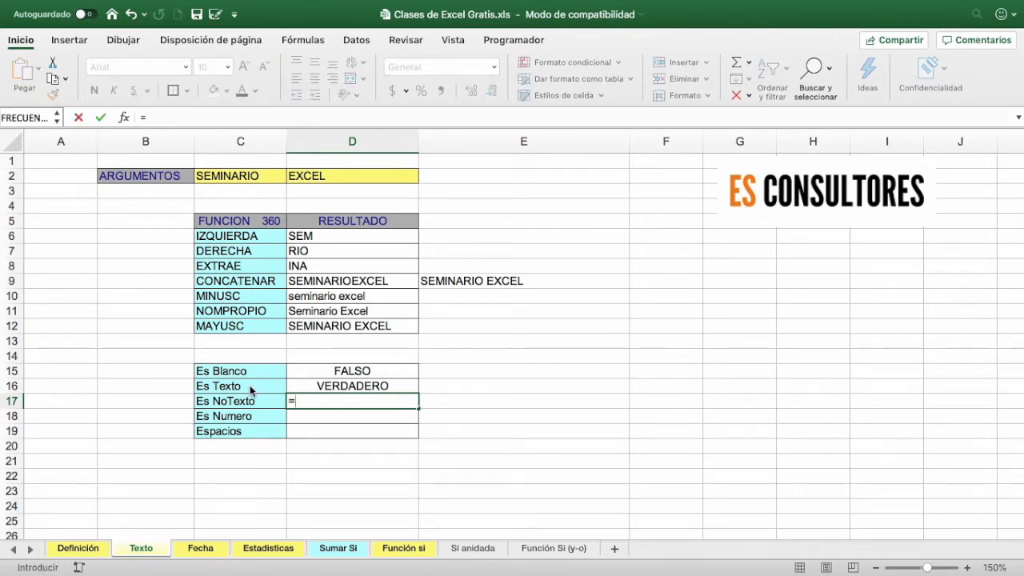
{"action": "type", "text": "es"}
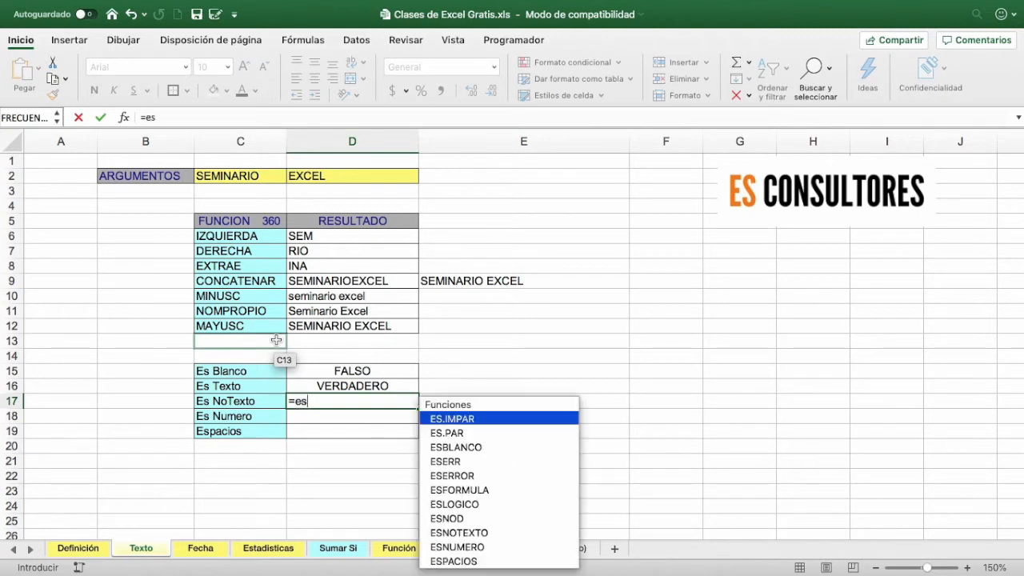
{"action": "type", "text": "no"}
{"action": "key", "text": "Down"}
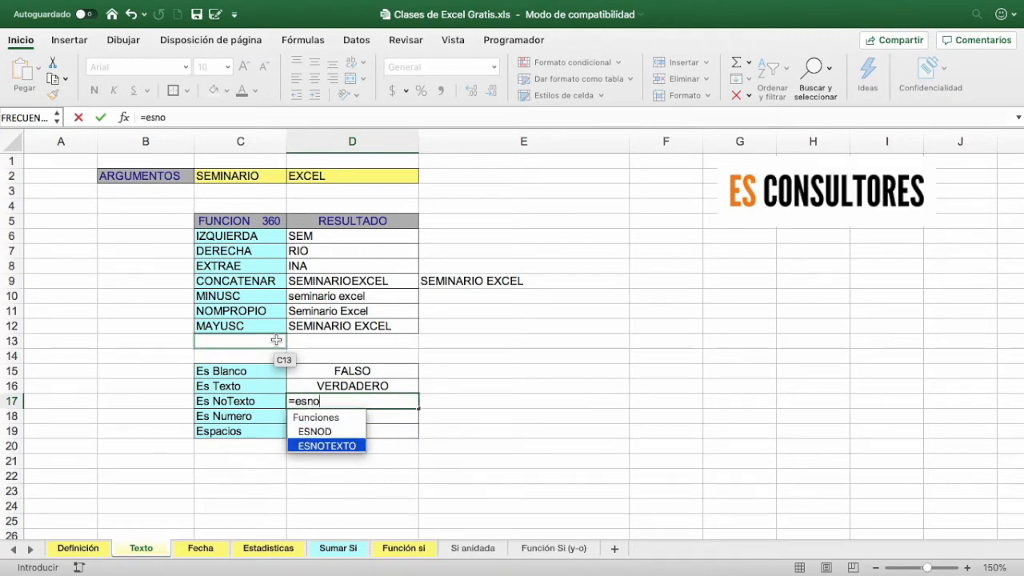
{"action": "key", "text": "Tab"}
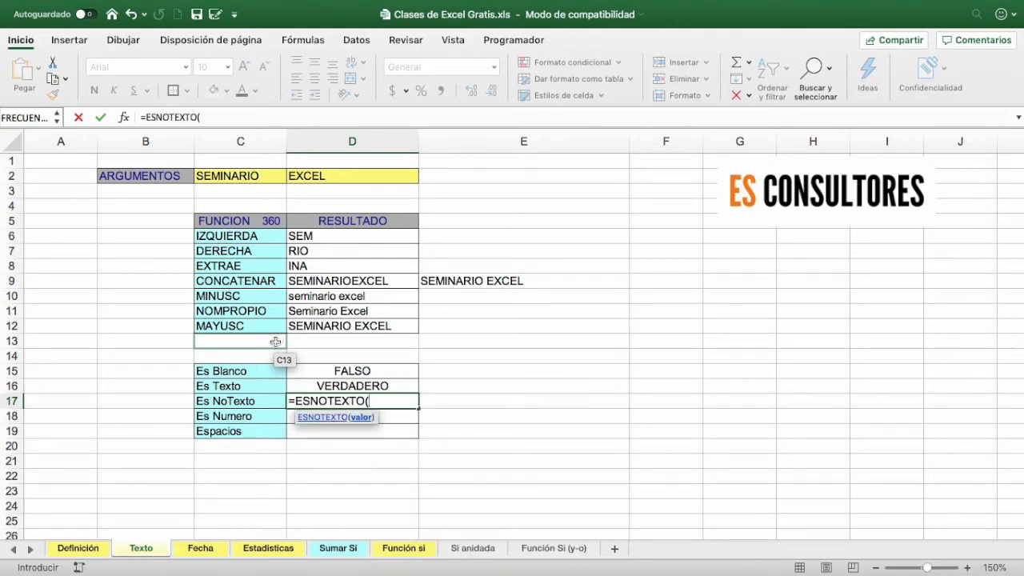
{"action": "left_click", "coordinate": [238, 402]}
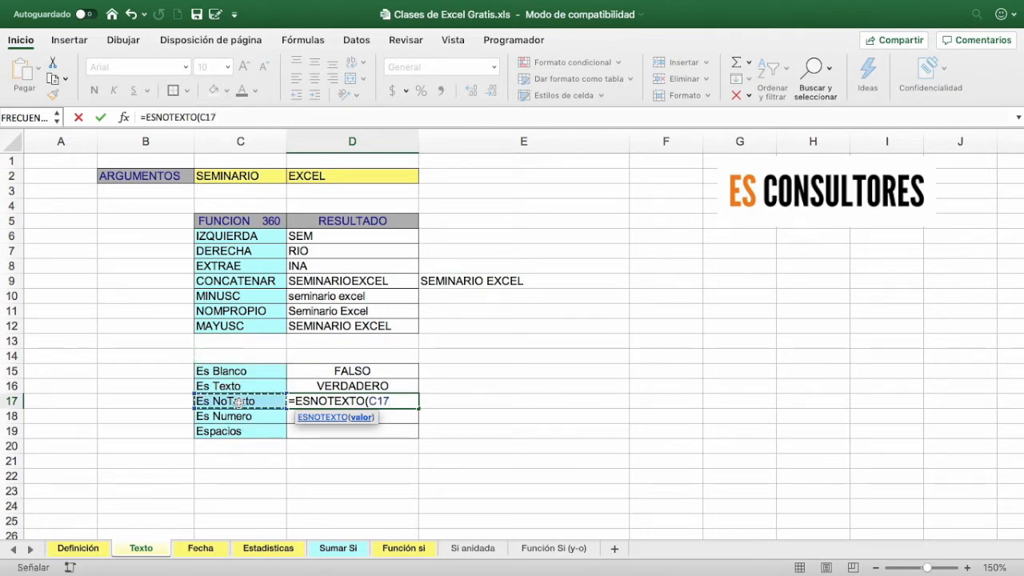
{"action": "key", "text": "Return"}
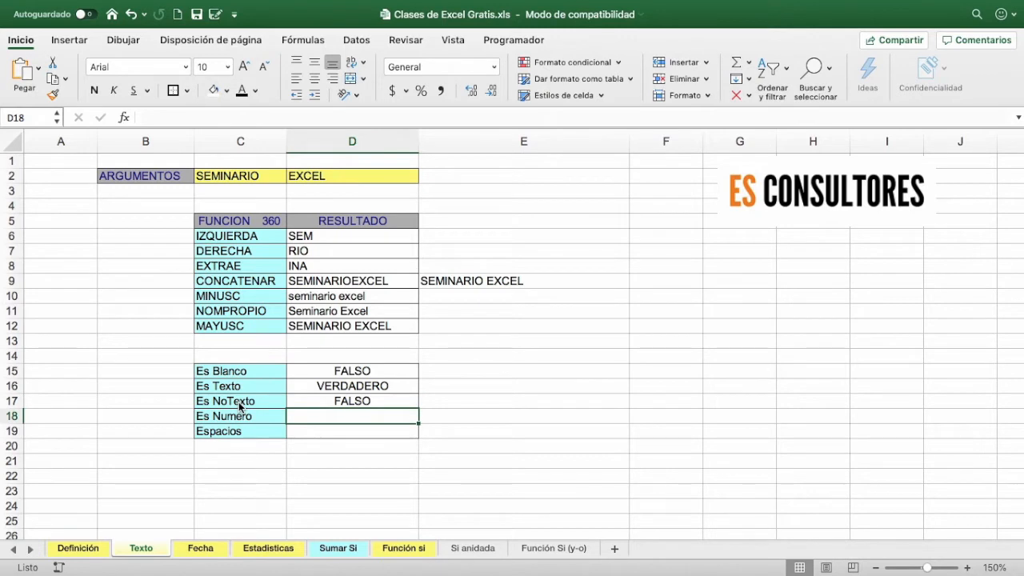
Test in D18 whether cell C18 holds a number, using the ESNUMERO function
{"action": "double_click", "coordinate": [320, 424]}
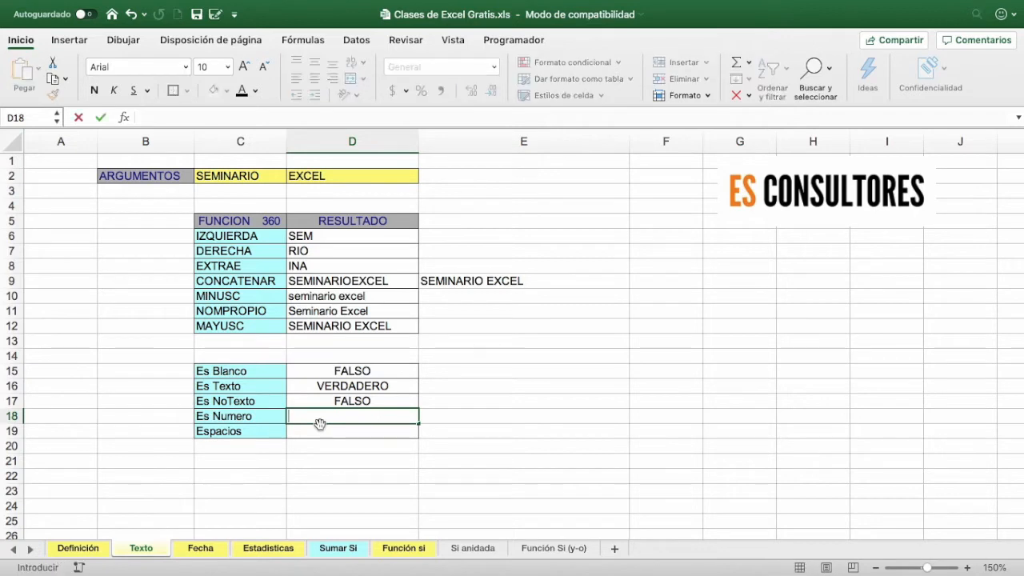
{"action": "type", "text": "=Es"}
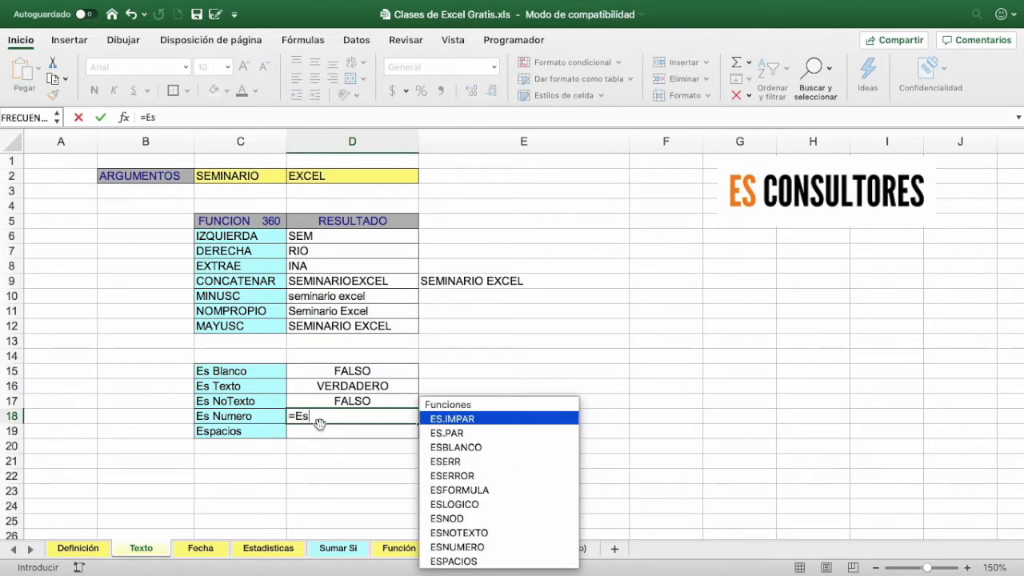
{"action": "type", "text": "nu"}
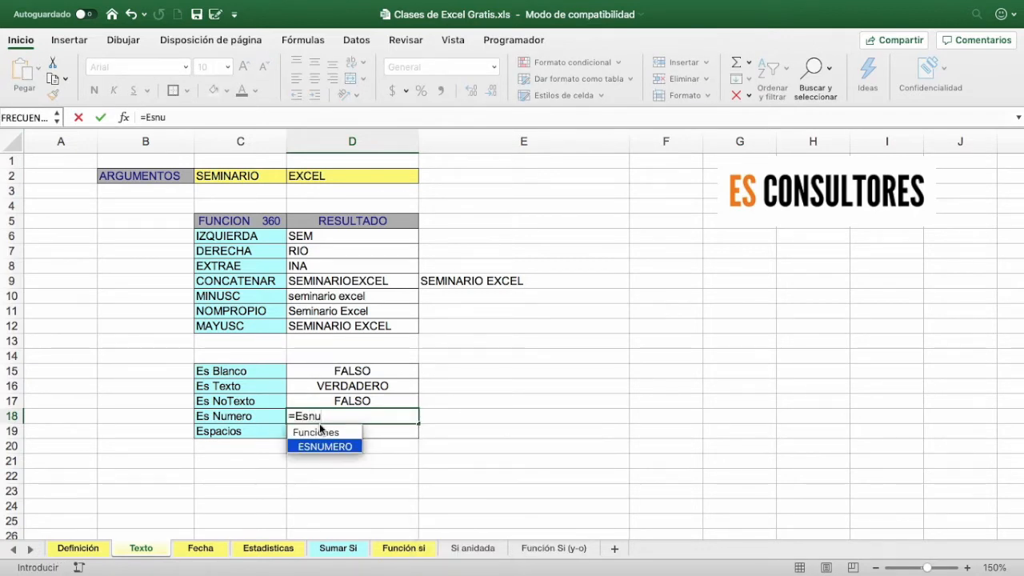
{"action": "key", "text": "Tab"}
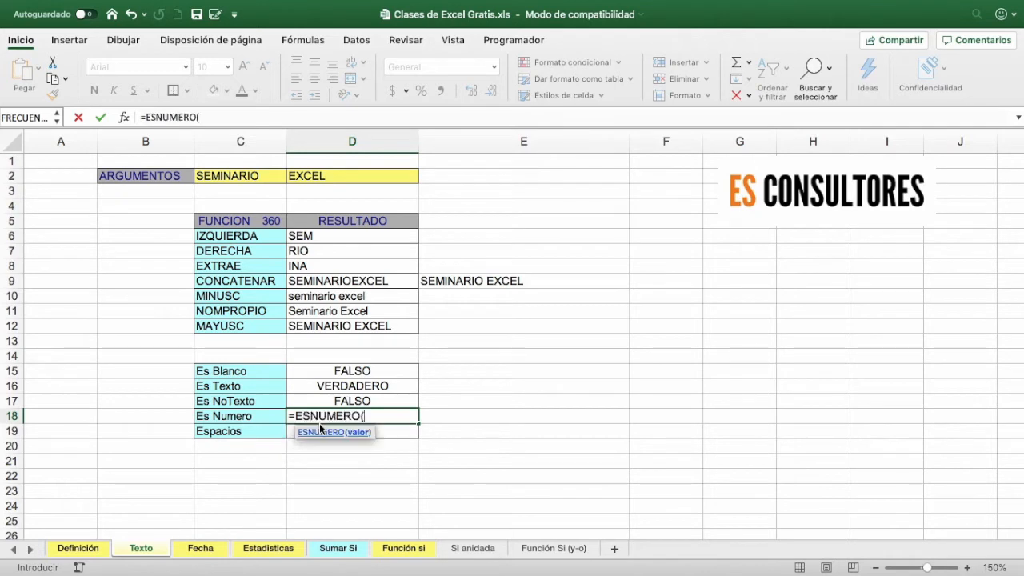
{"action": "left_click", "coordinate": [260, 418]}
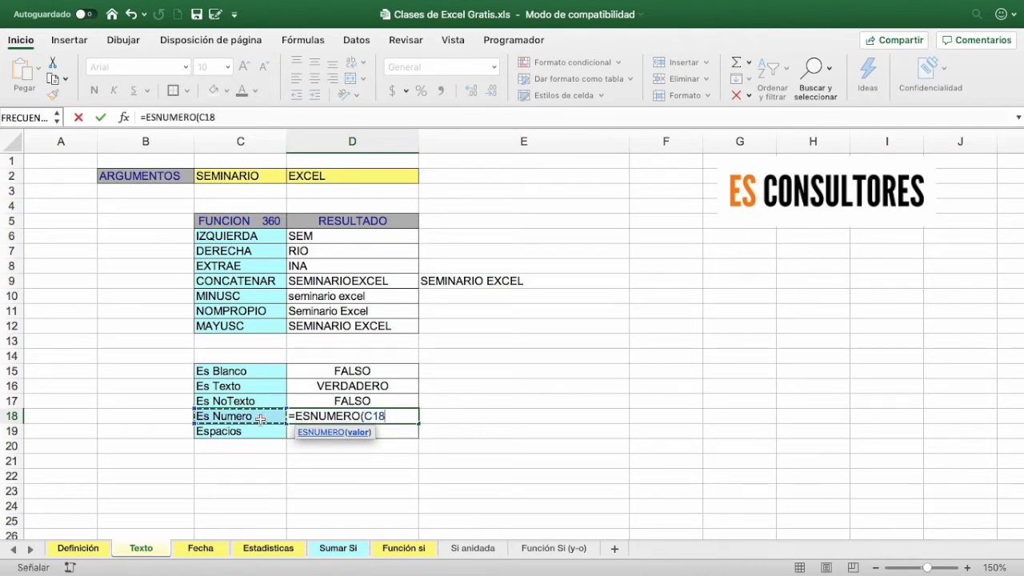
{"action": "key", "text": "Return"}
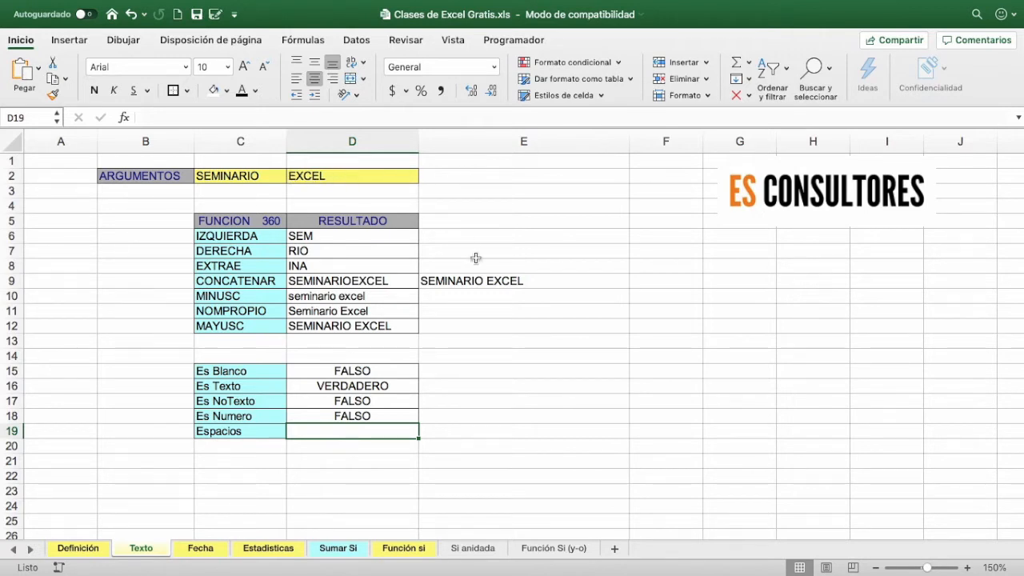
Copy the concatenated text in E9 to cell E2 as values only
{"action": "left_click", "coordinate": [477, 284]}
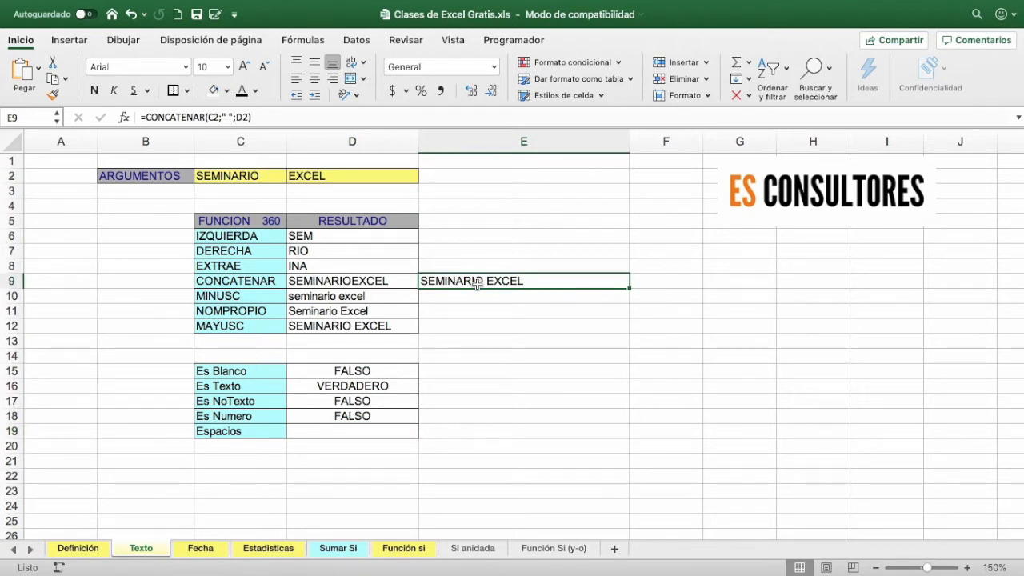
{"action": "key", "text": "super+c"}
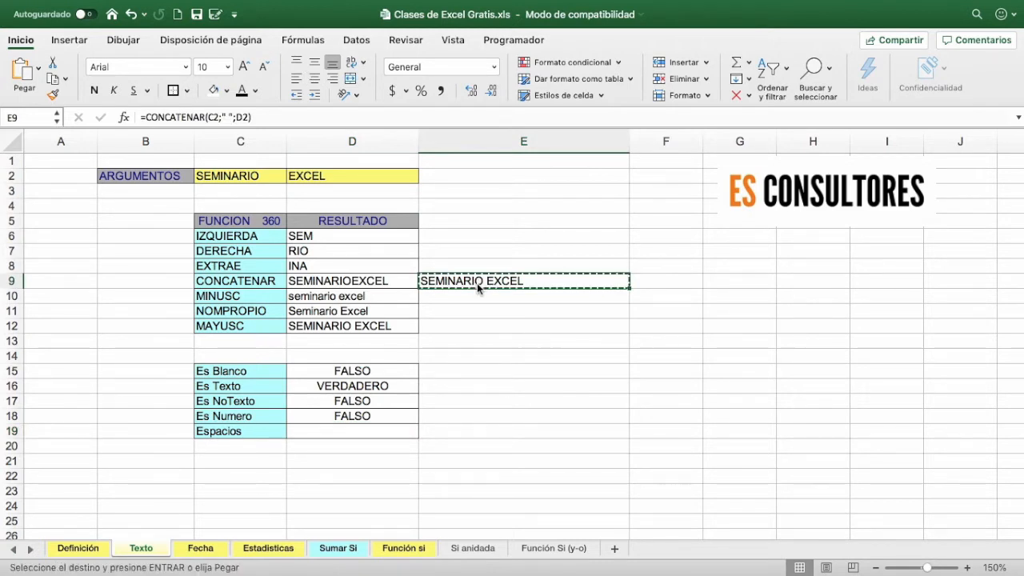
{"action": "left_click", "coordinate": [498, 174]}
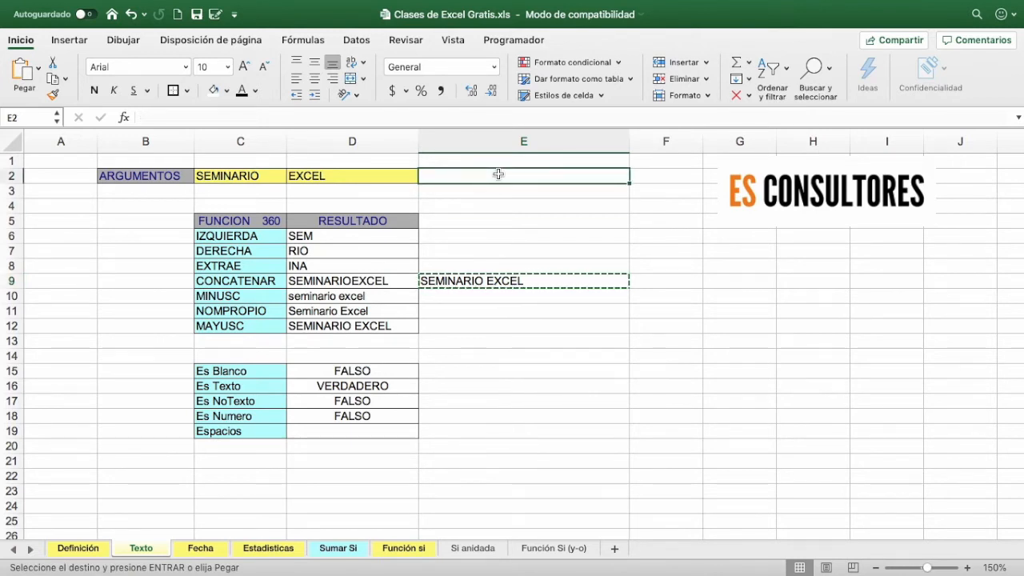
{"action": "key", "text": "super+v"}
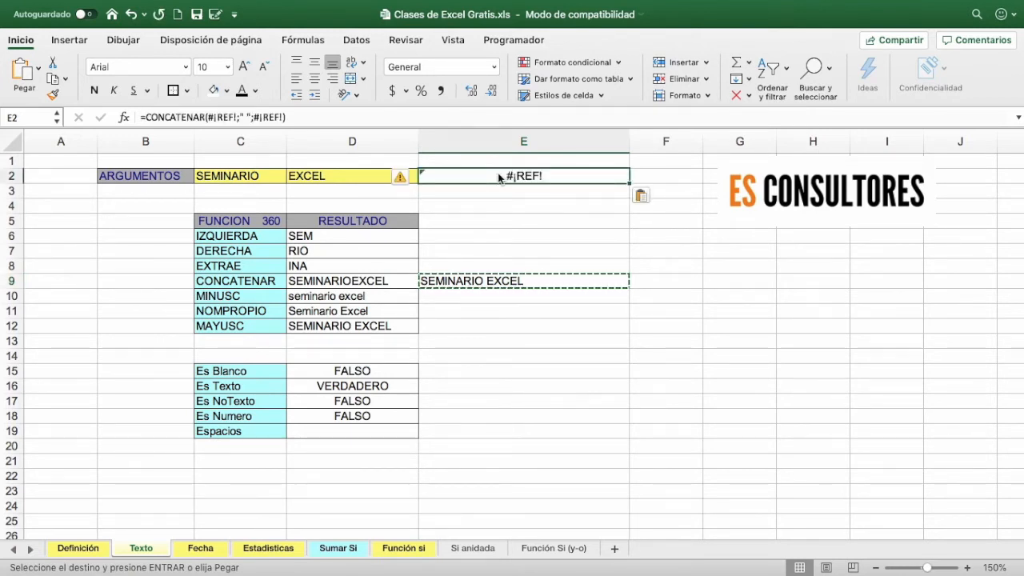
{"action": "left_click", "coordinate": [38, 68]}
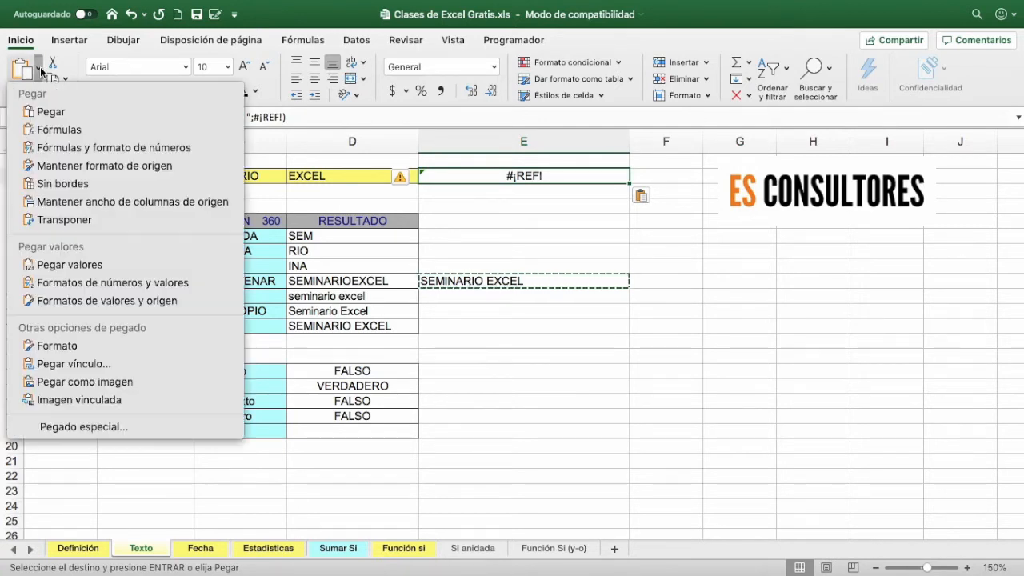
{"action": "left_click", "coordinate": [80, 264]}
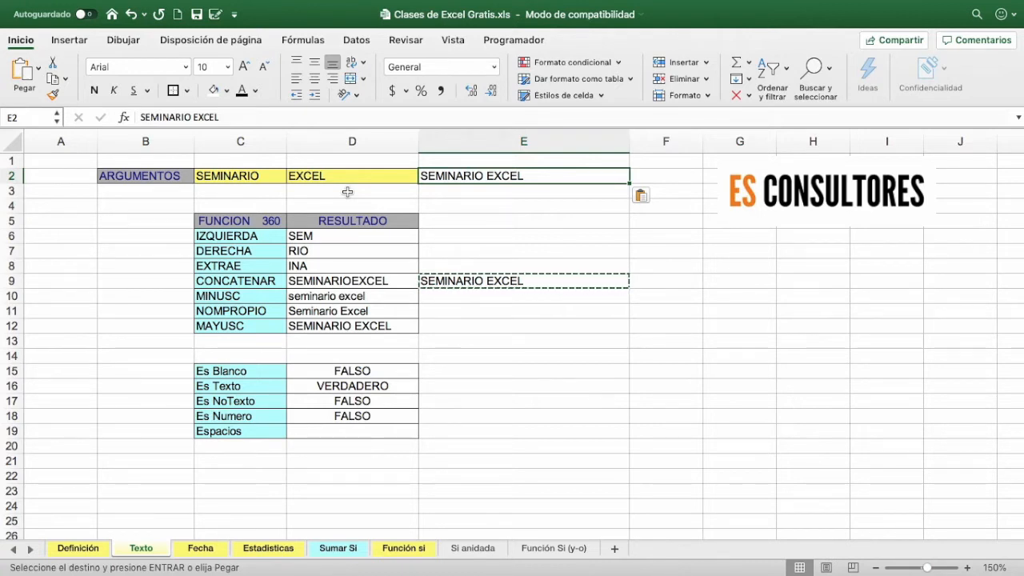
Edit the text in E2 to have extra spaces between SEMINARIO and EXCEL, without any period
{"action": "double_click", "coordinate": [488, 175]}
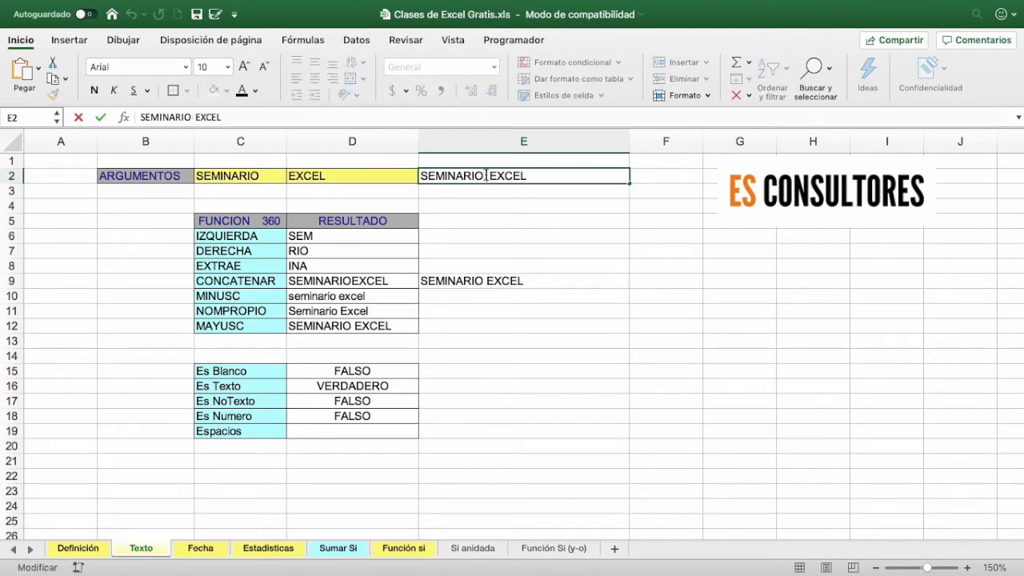
{"action": "left_click", "coordinate": [571, 224]}
{"action": "left_click", "coordinate": [484, 175]}
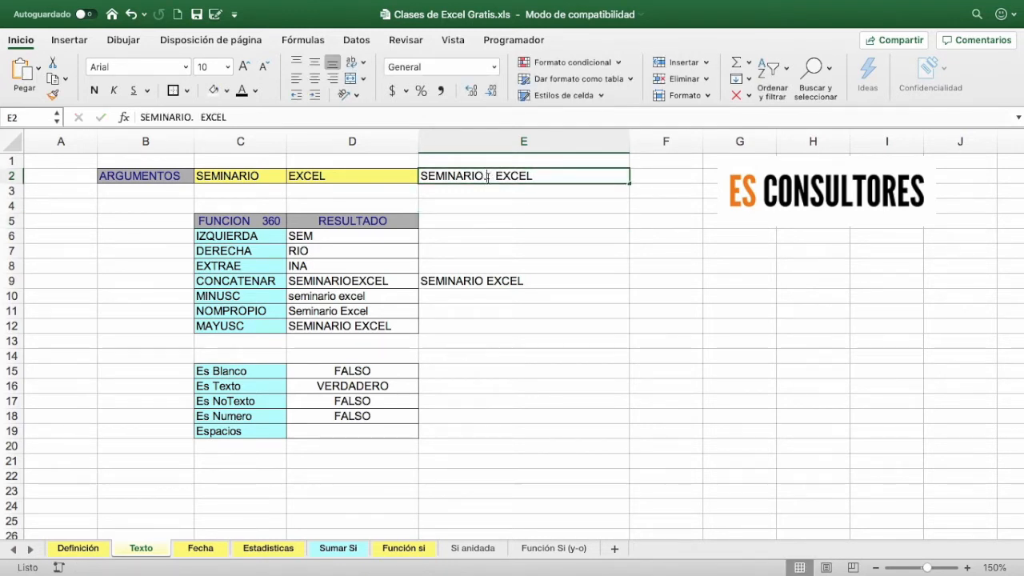
{"action": "double_click", "coordinate": [487, 177]}
{"action": "key", "text": "BackSpace"}
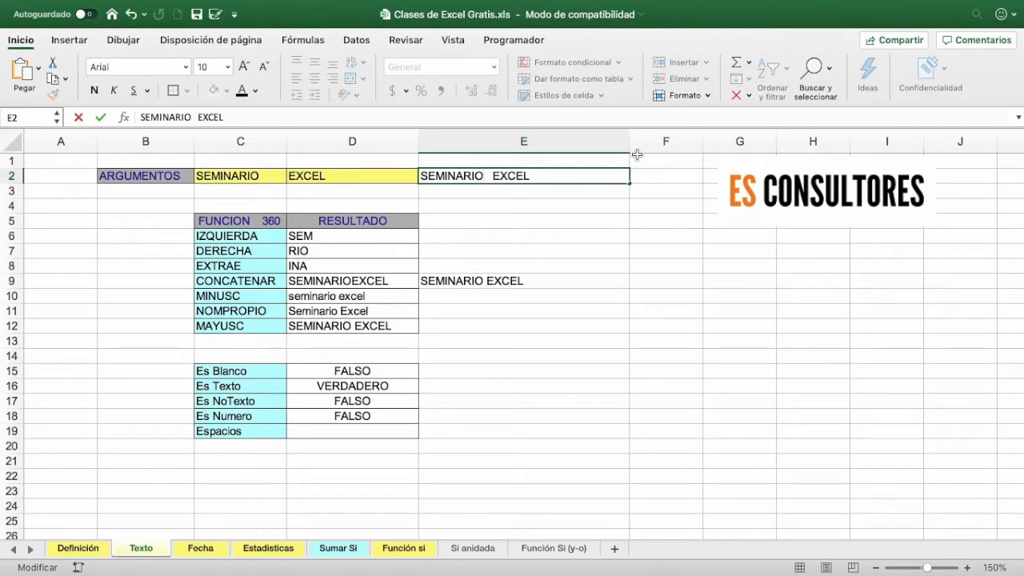
{"action": "left_click", "coordinate": [687, 255]}
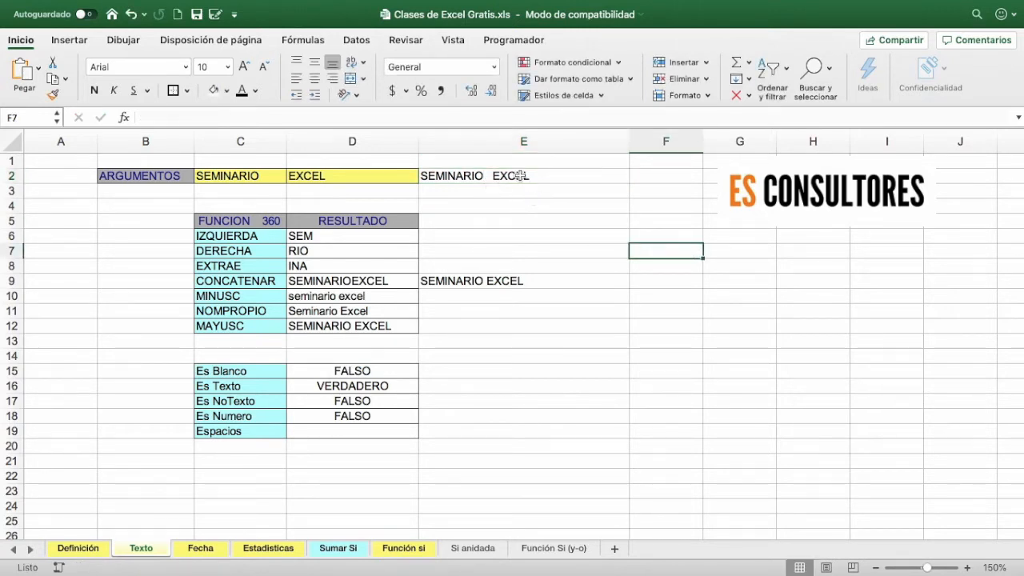
Remove the surplus spaces from the text of E2 in cell D19 with the ESPACIOS function
{"action": "left_click", "coordinate": [381, 431]}
{"action": "type", "text": "="}
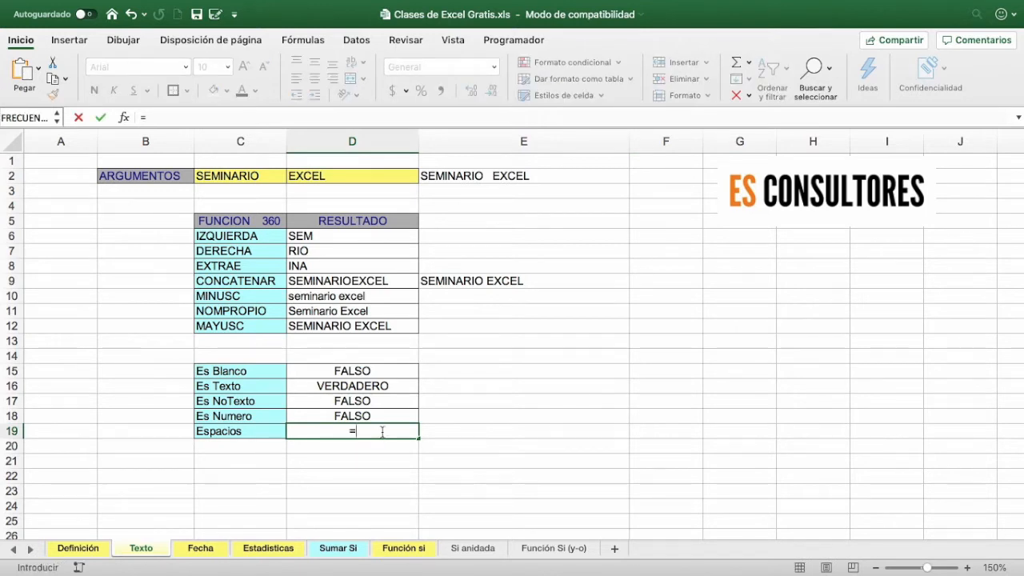
{"action": "type", "text": "espa"}
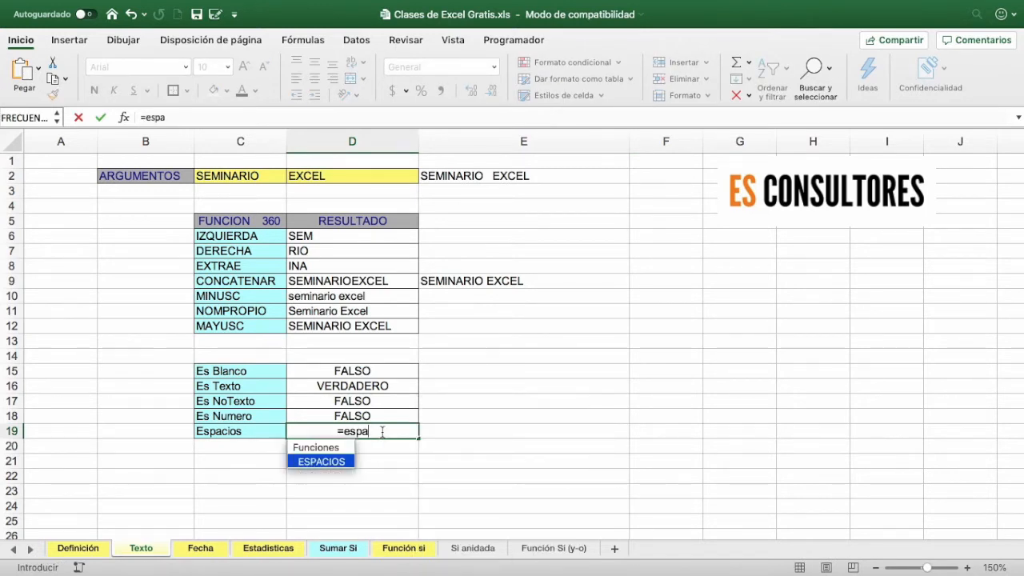
{"action": "key", "text": "Tab"}
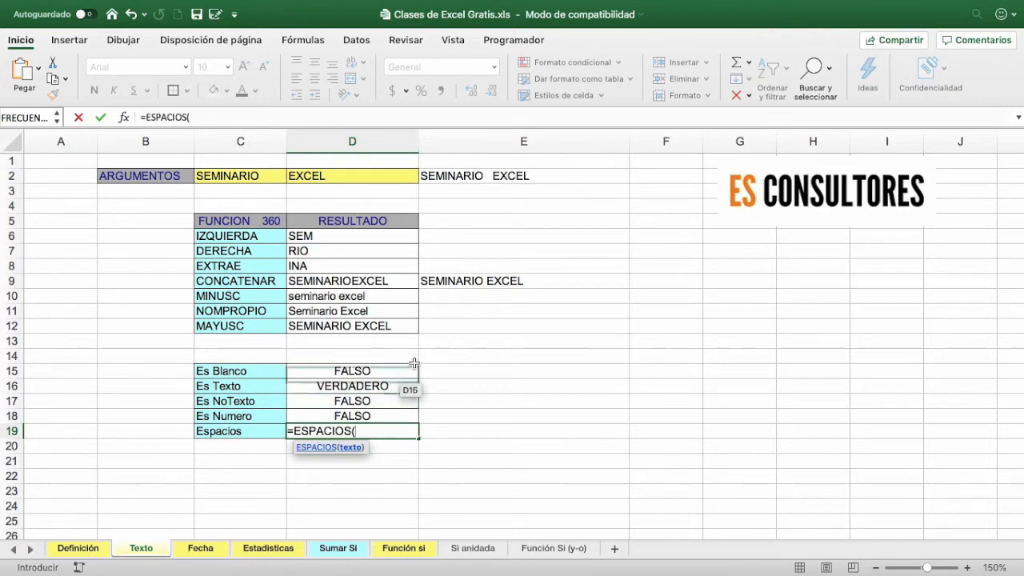
{"action": "left_click", "coordinate": [494, 181]}
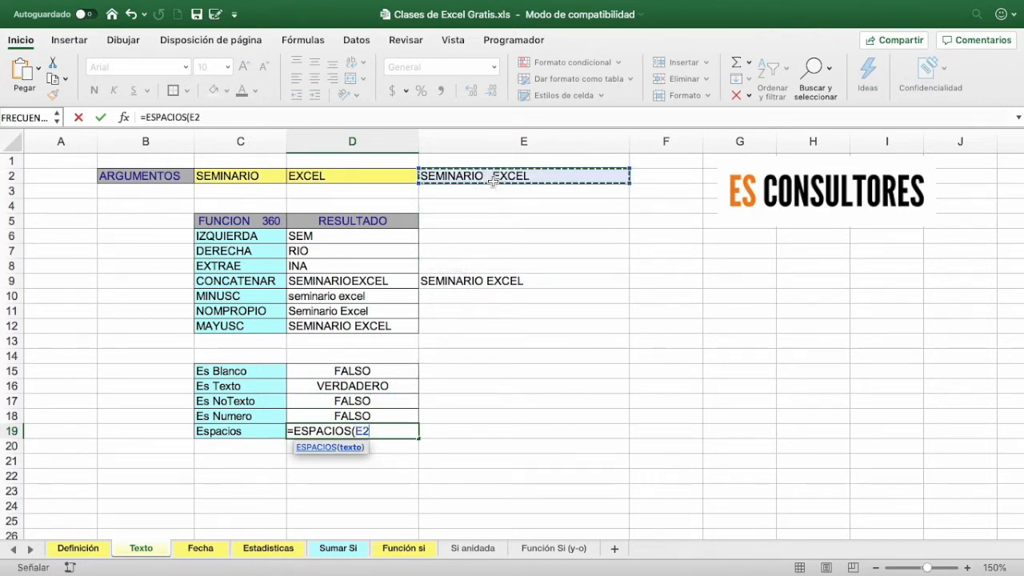
{"action": "key", "text": "Return"}
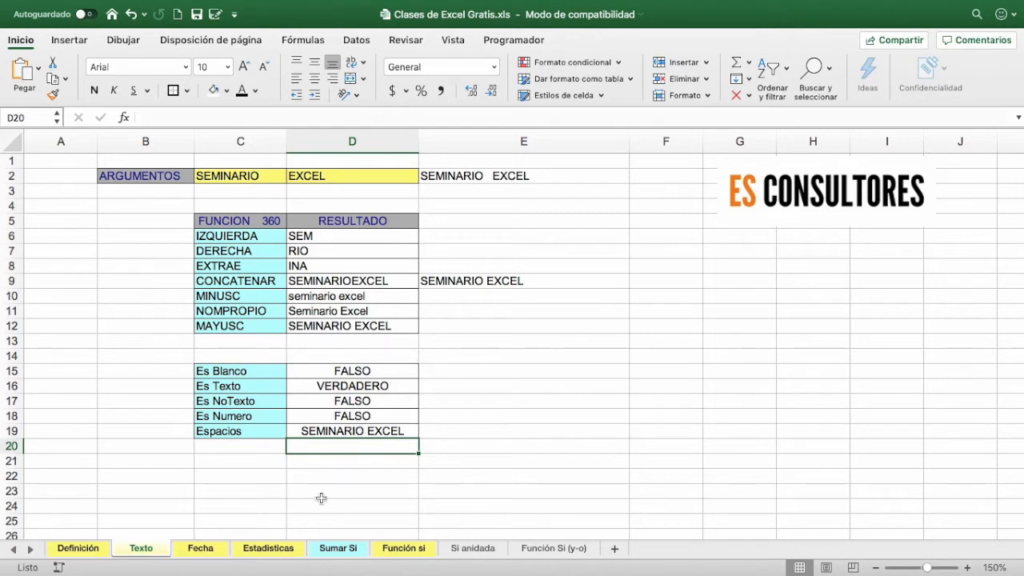
On the Fecha sheet, enter the current date and time in D7 with the AHORA function
{"action": "left_click", "coordinate": [200, 549]}
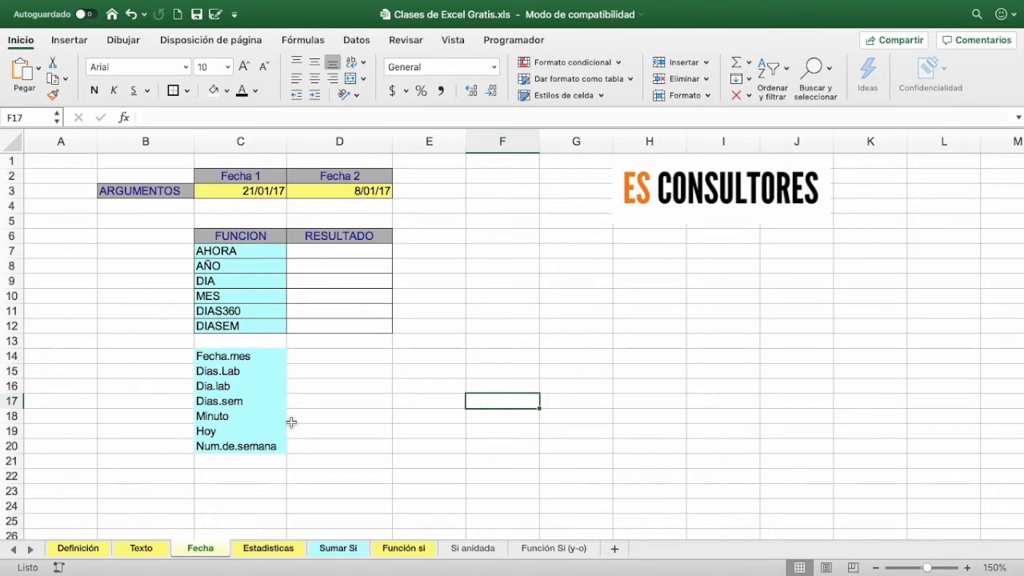
{"action": "left_click", "coordinate": [343, 252]}
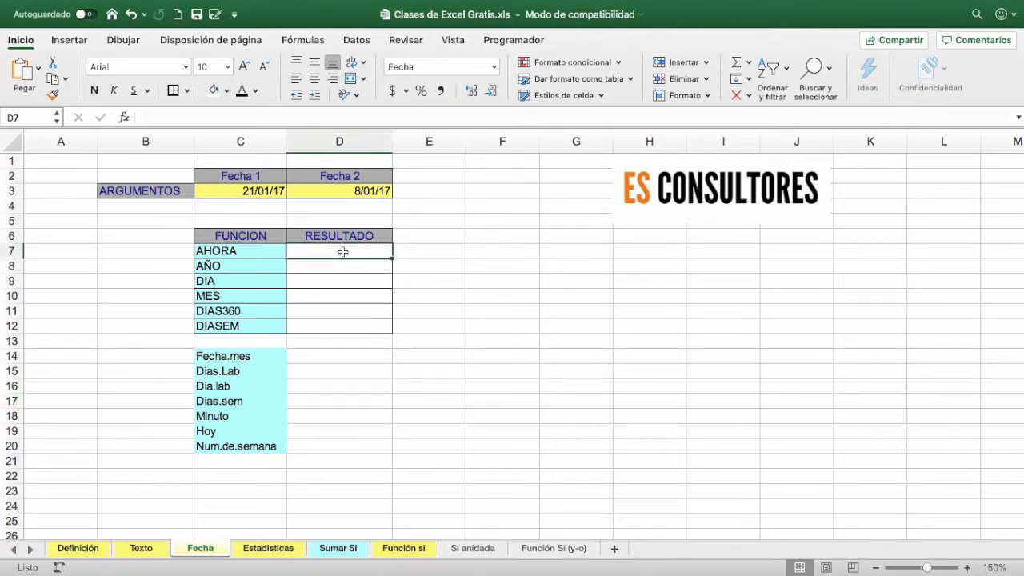
{"action": "type", "text": "=ahor"}
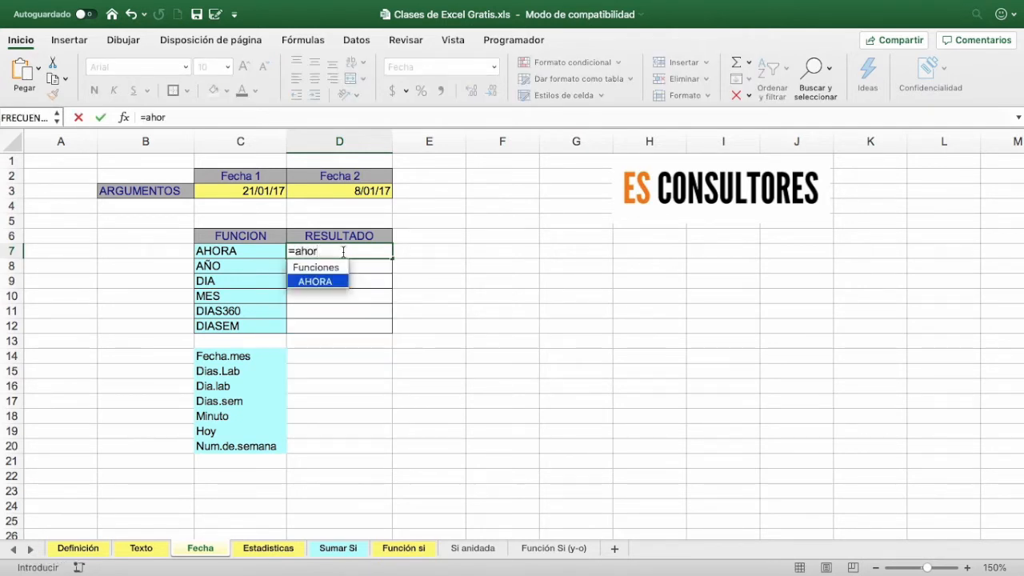
{"action": "key", "text": "Tab"}
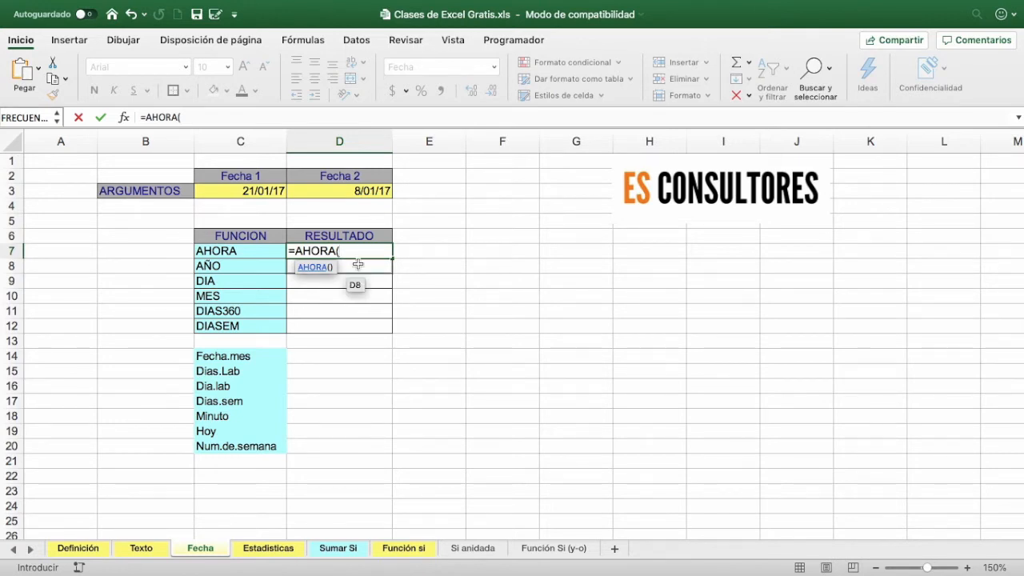
{"action": "type", "text": ")"}
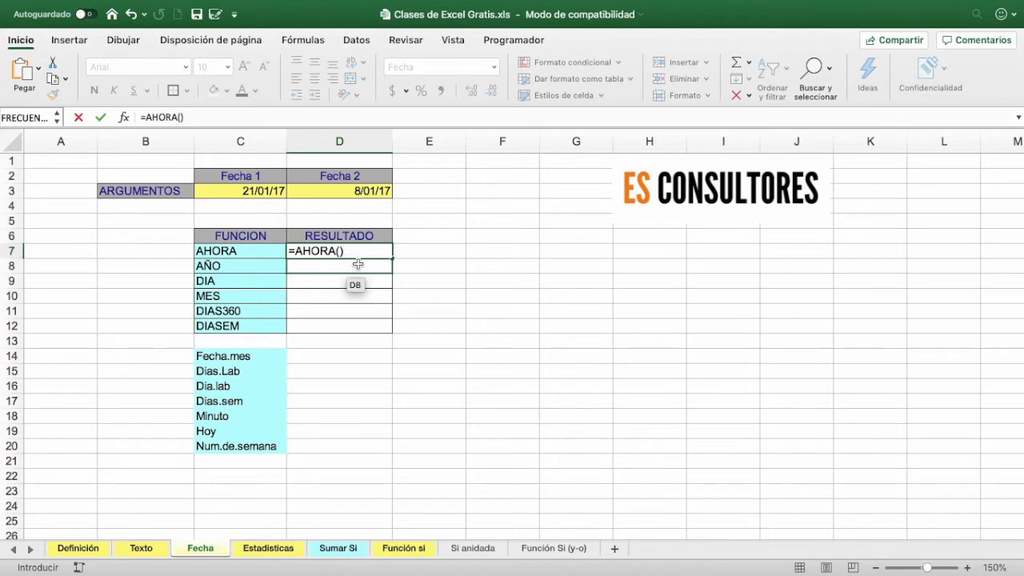
{"action": "key", "text": "Return"}
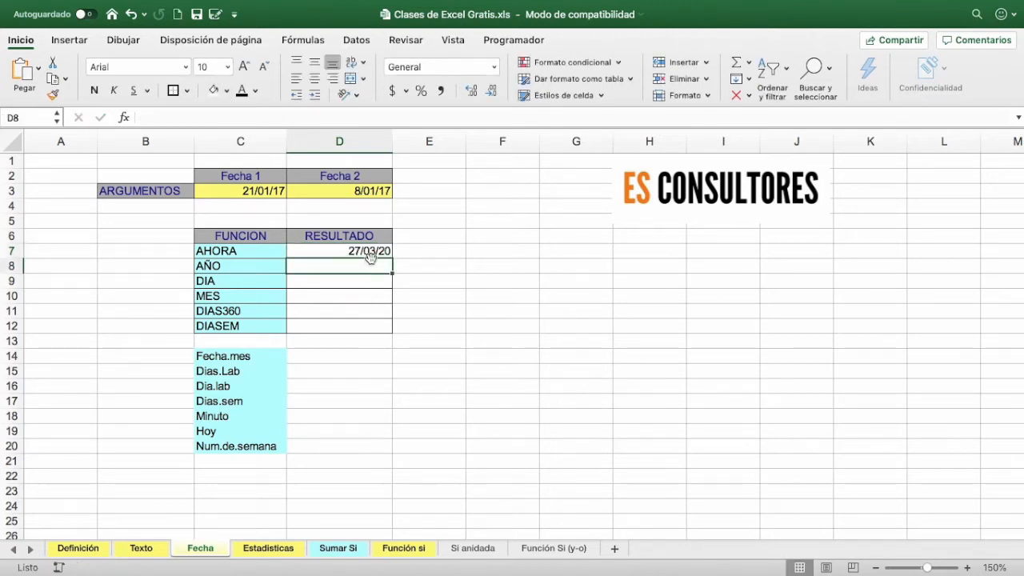
Apply the custom number format d/mm/yy h:mm to the AHORA result in D7
{"action": "left_click", "coordinate": [362, 251]}
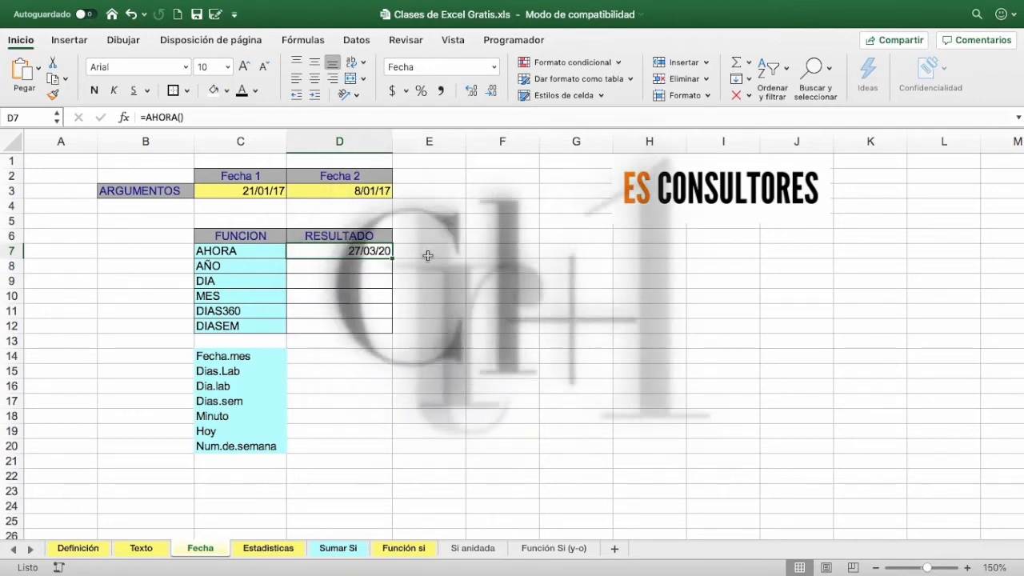
{"action": "key", "text": "ctrl+1"}
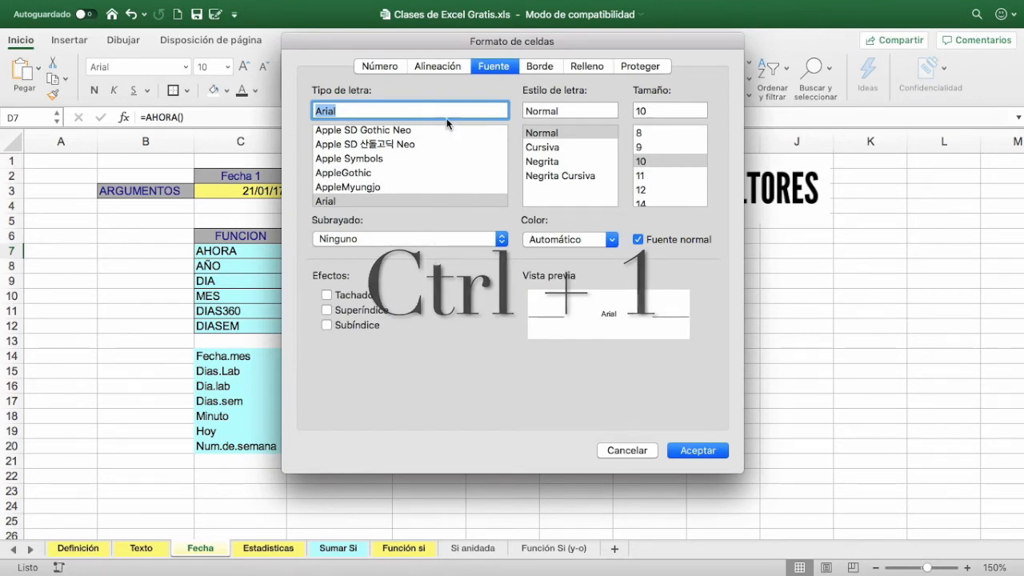
{"action": "left_click", "coordinate": [399, 70]}
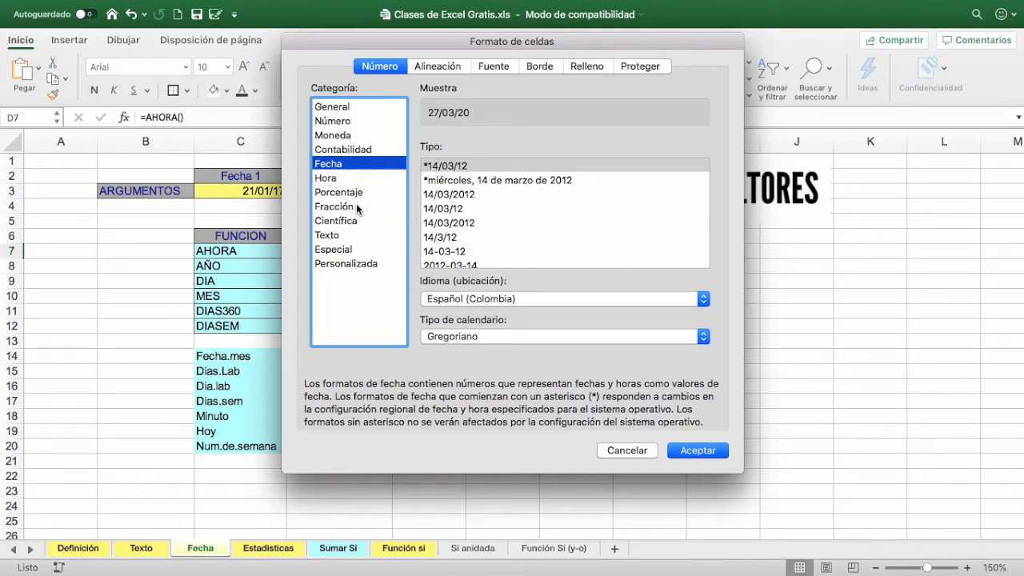
{"action": "left_click", "coordinate": [360, 267]}
{"action": "scroll", "coordinate": [450, 275], "scroll_direction": "down", "scroll_amount": 3}
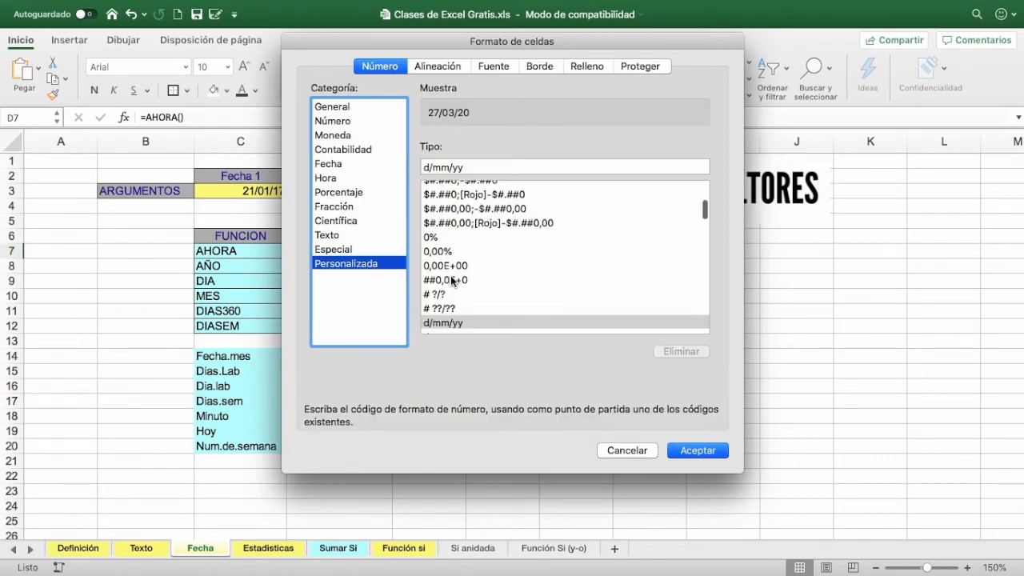
{"action": "scroll", "coordinate": [450, 277], "scroll_direction": "down", "scroll_amount": 2}
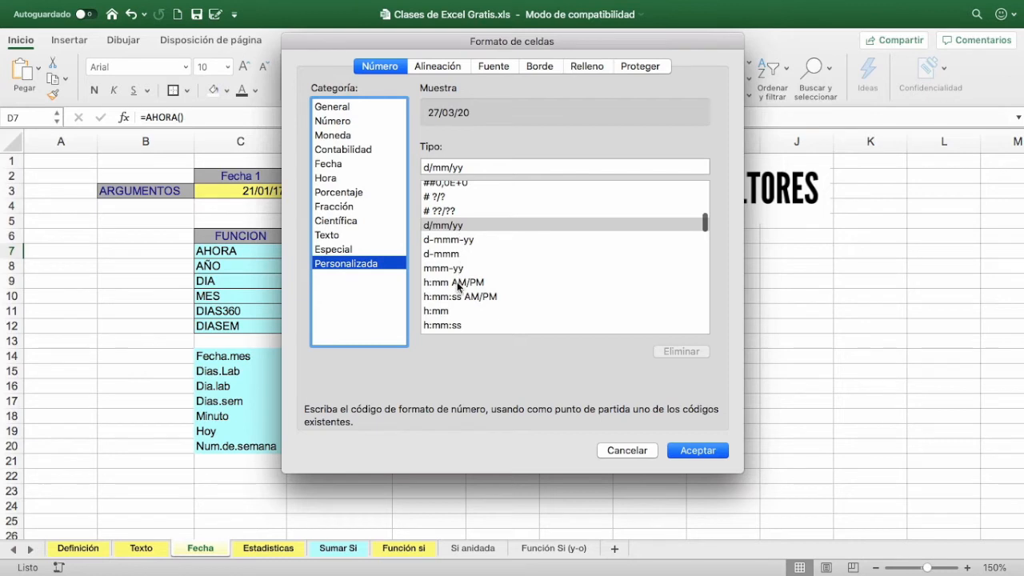
{"action": "scroll", "coordinate": [461, 288], "scroll_direction": "down", "scroll_amount": 2}
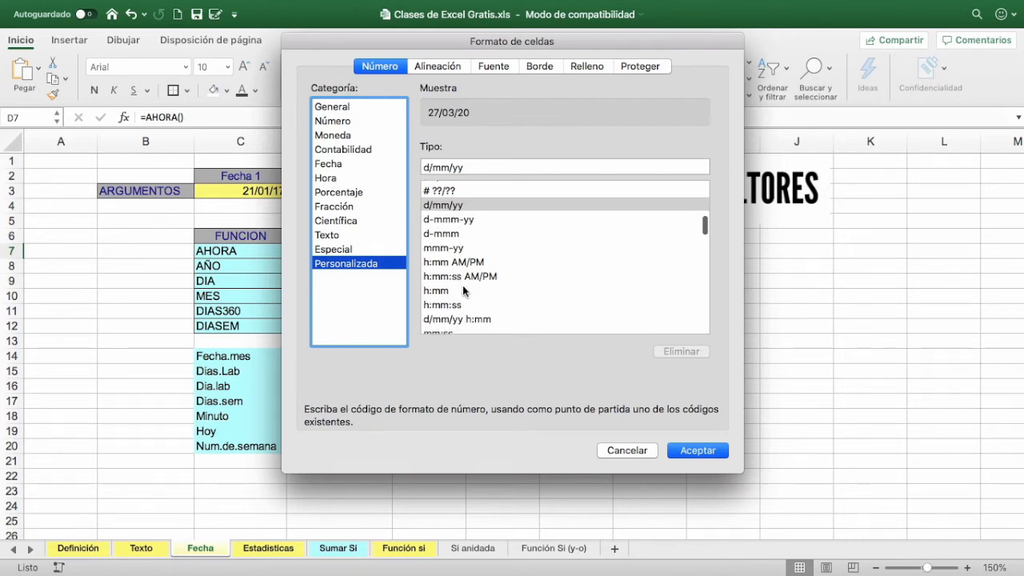
{"action": "left_click", "coordinate": [456, 312]}
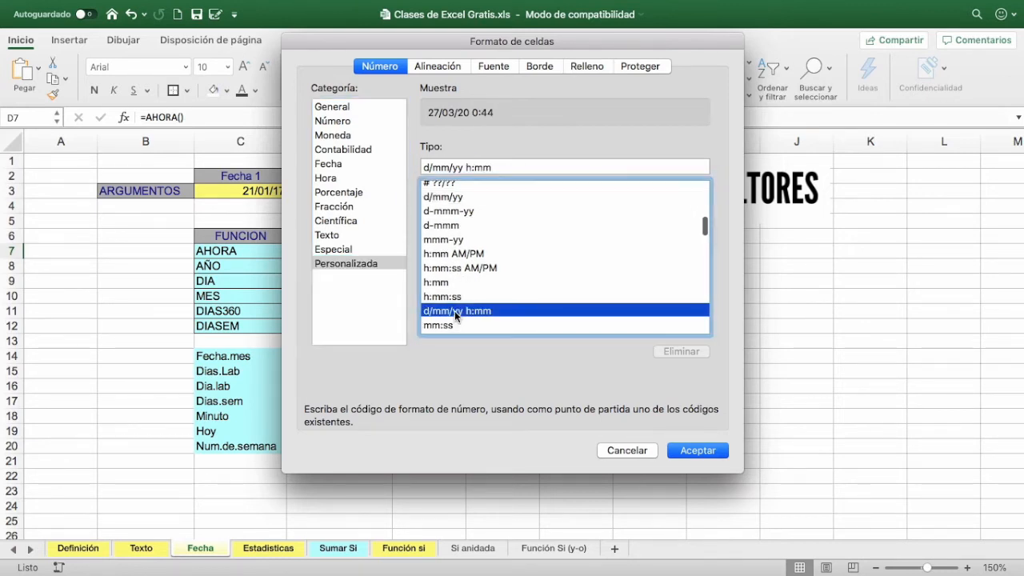
{"action": "left_click", "coordinate": [696, 451]}
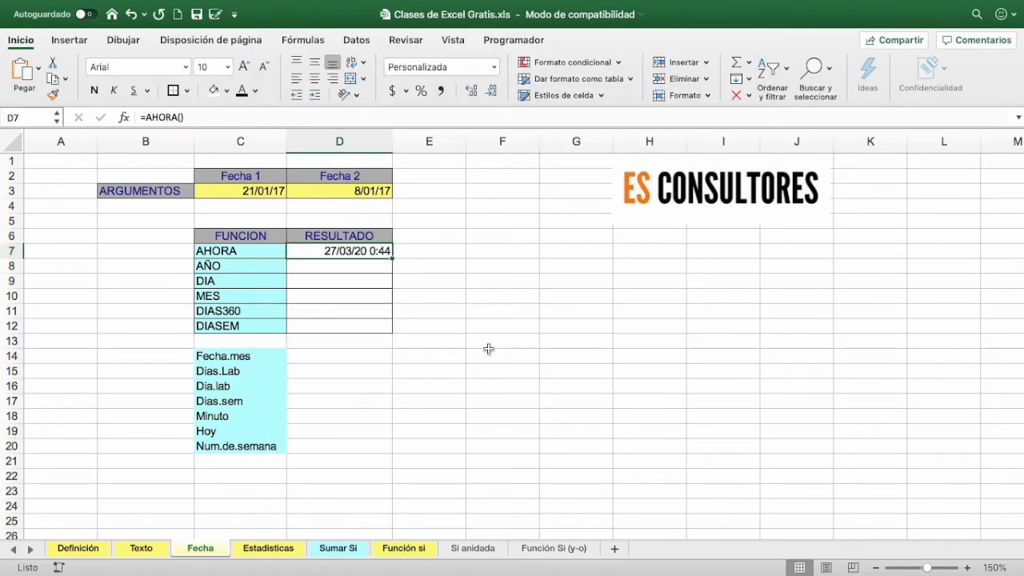
Extract the year of the Fecha 2 date in D3 into cell D8 with the AÑO function
{"action": "left_click", "coordinate": [371, 266]}
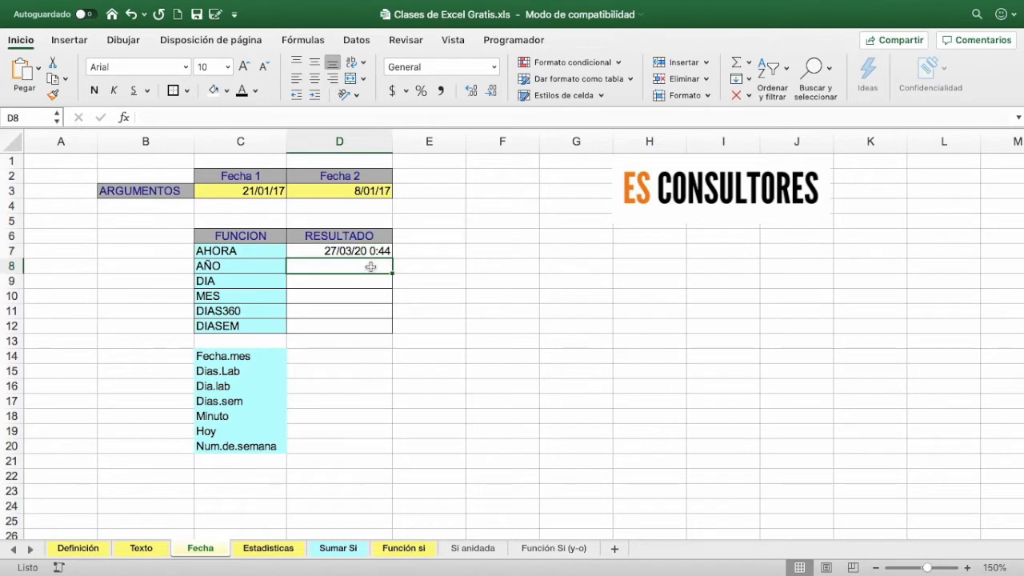
{"action": "type", "text": "="}
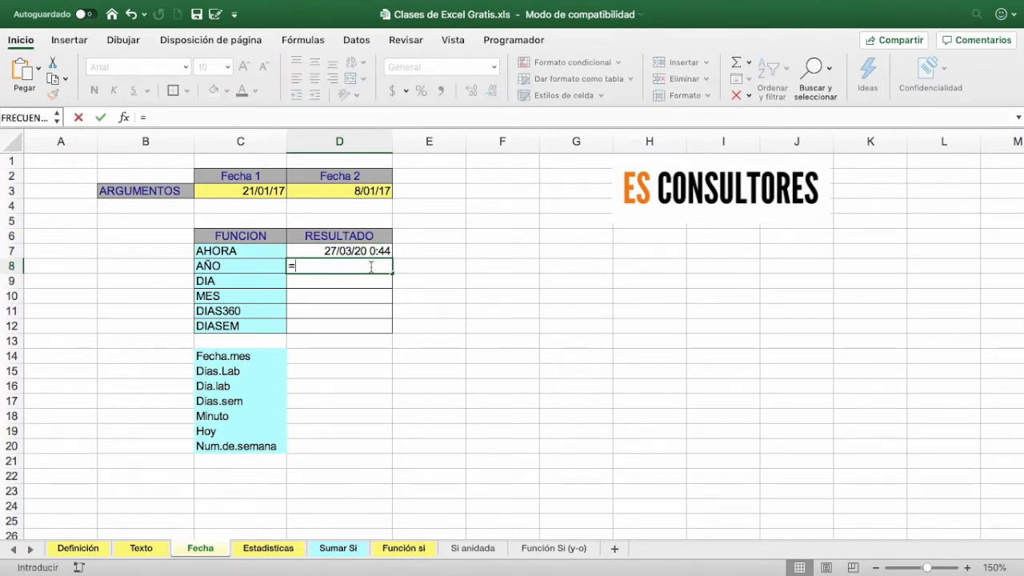
{"action": "type", "text": "a"}
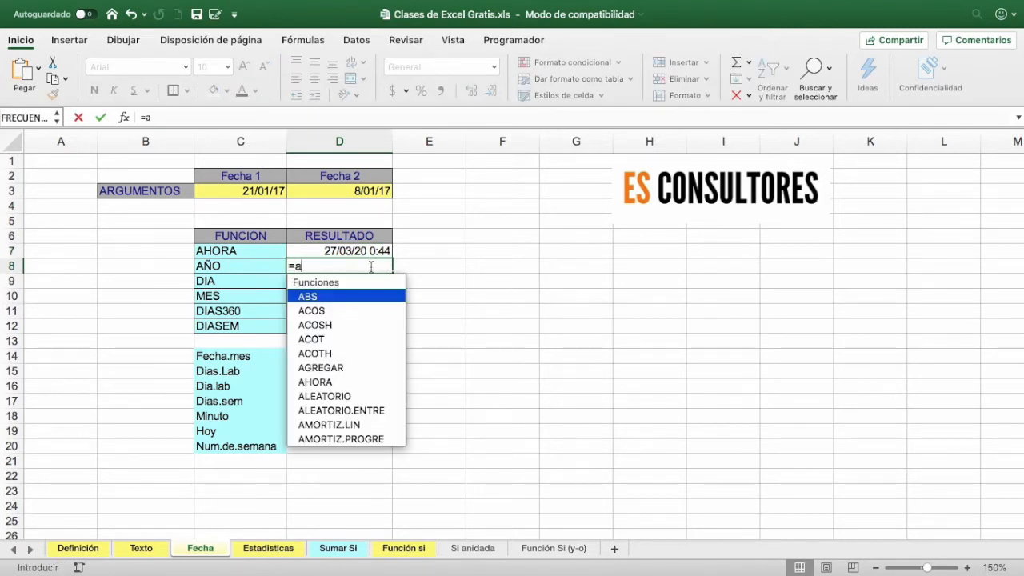
{"action": "type", "text": "ño"}
{"action": "key", "text": "Tab"}
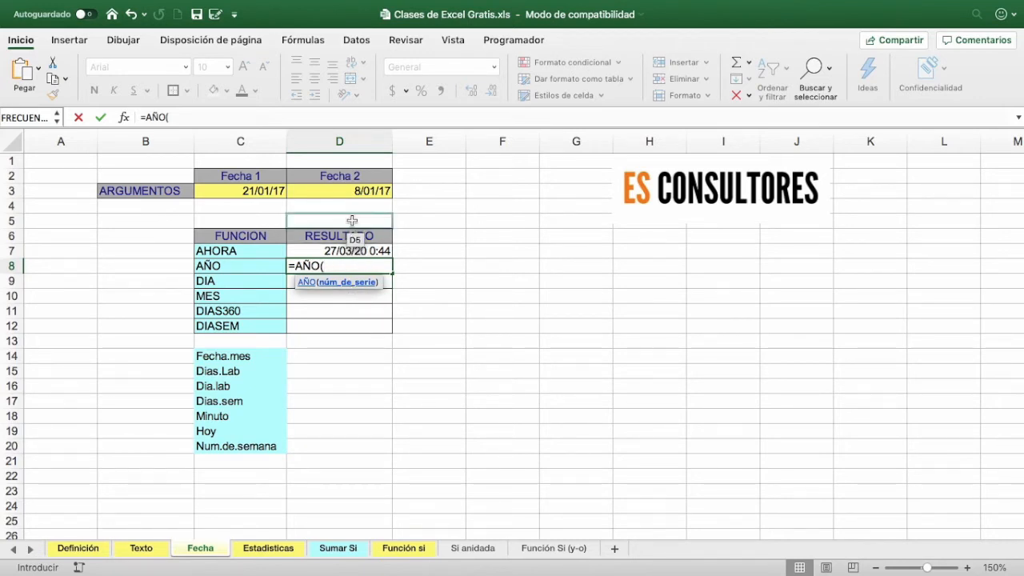
{"action": "left_click", "coordinate": [350, 189]}
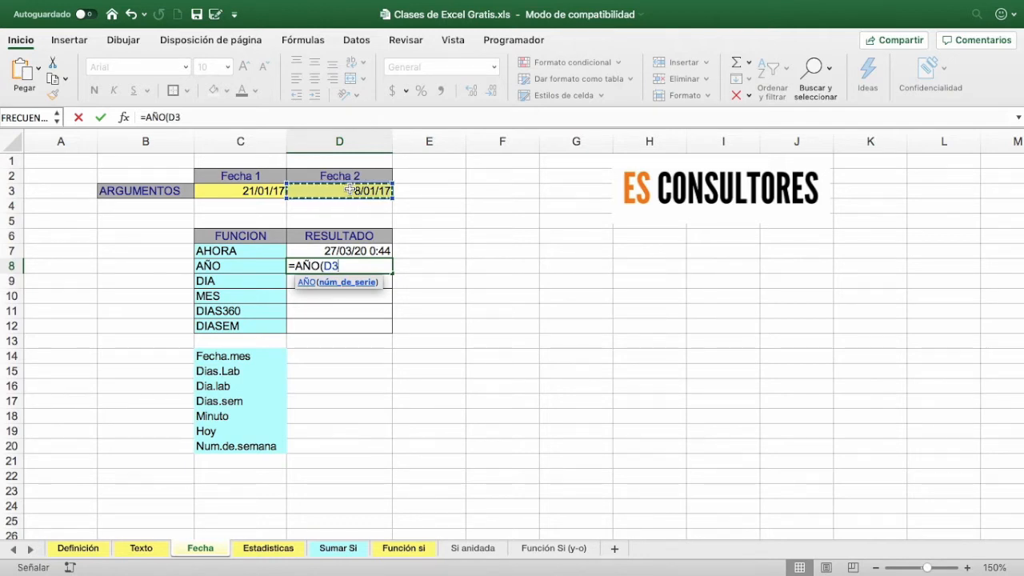
{"action": "key", "text": "Return"}
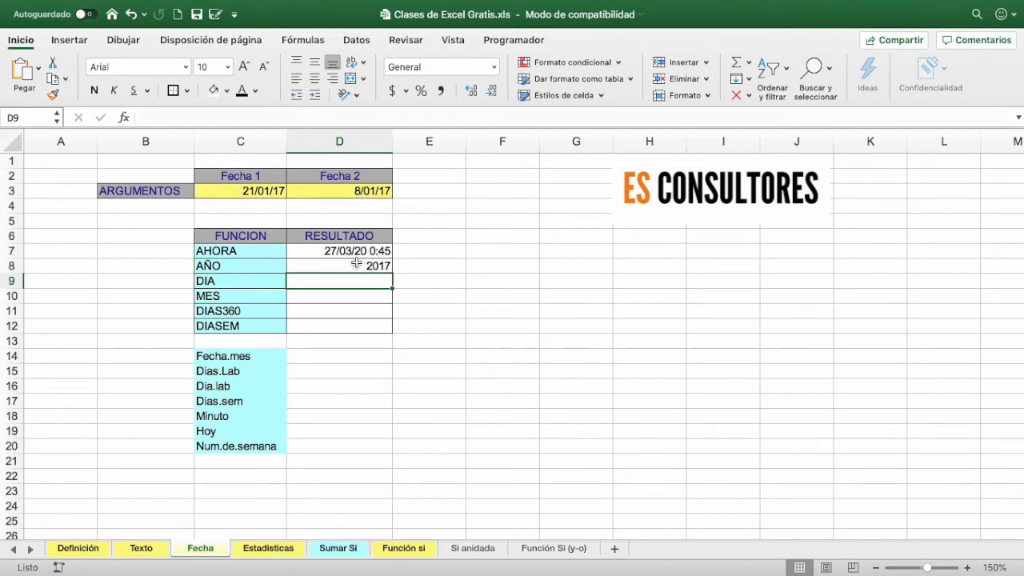
Extract the day of the Fecha 2 date in D3 into cell D9 with the DIA function
{"action": "type", "text": "=d"}
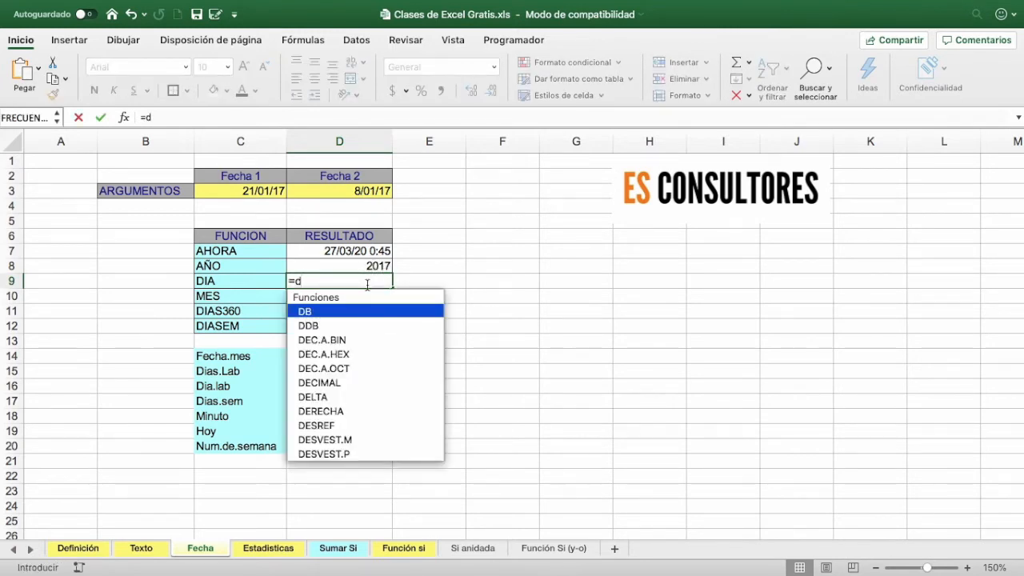
{"action": "type", "text": "i"}
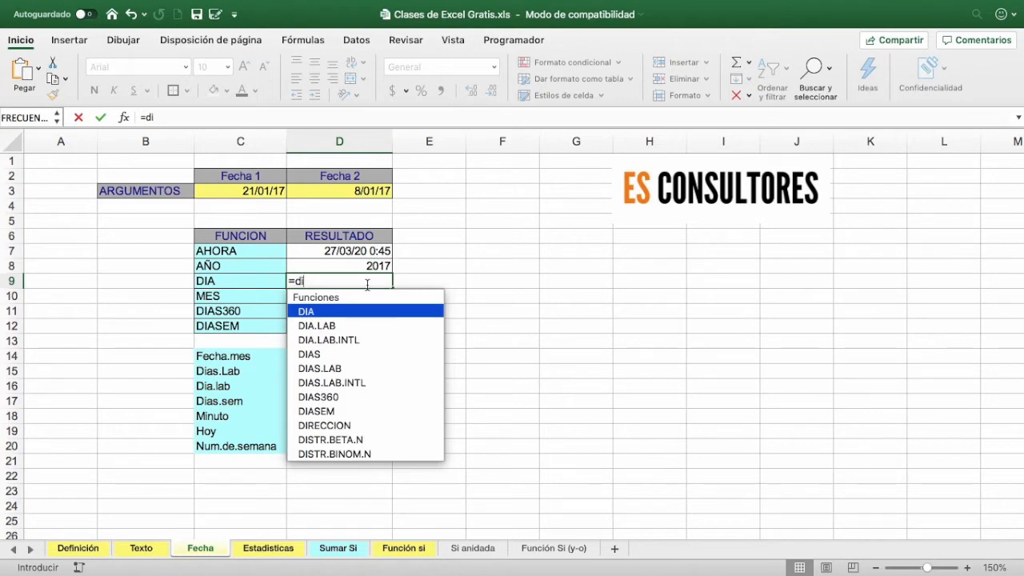
{"action": "key", "text": "Tab"}
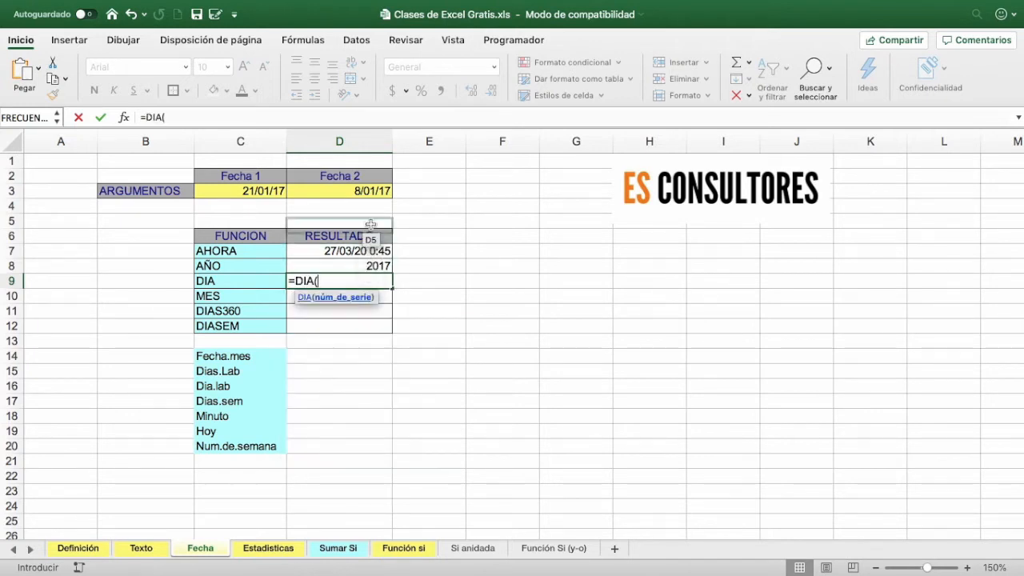
{"action": "left_click", "coordinate": [365, 193]}
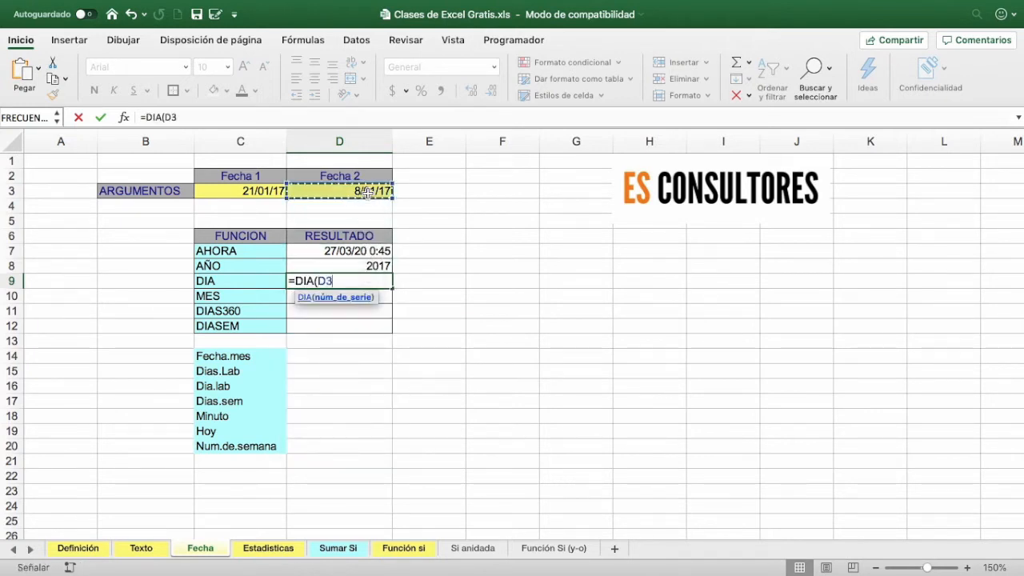
{"action": "key", "text": "Return"}
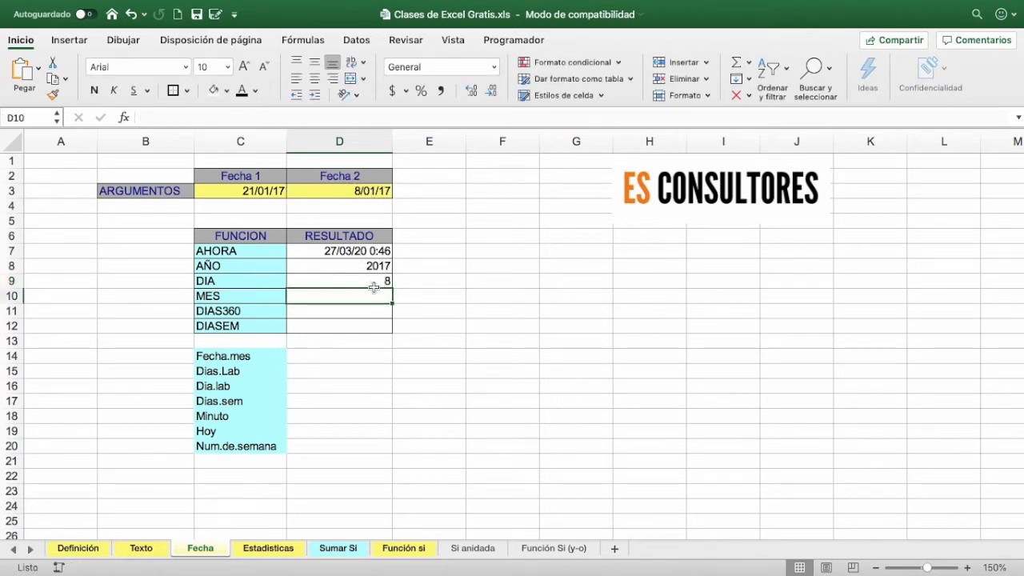
Extract the month of the Fecha 2 date in D3 into cell D10 with the MES function
{"action": "type", "text": "="}
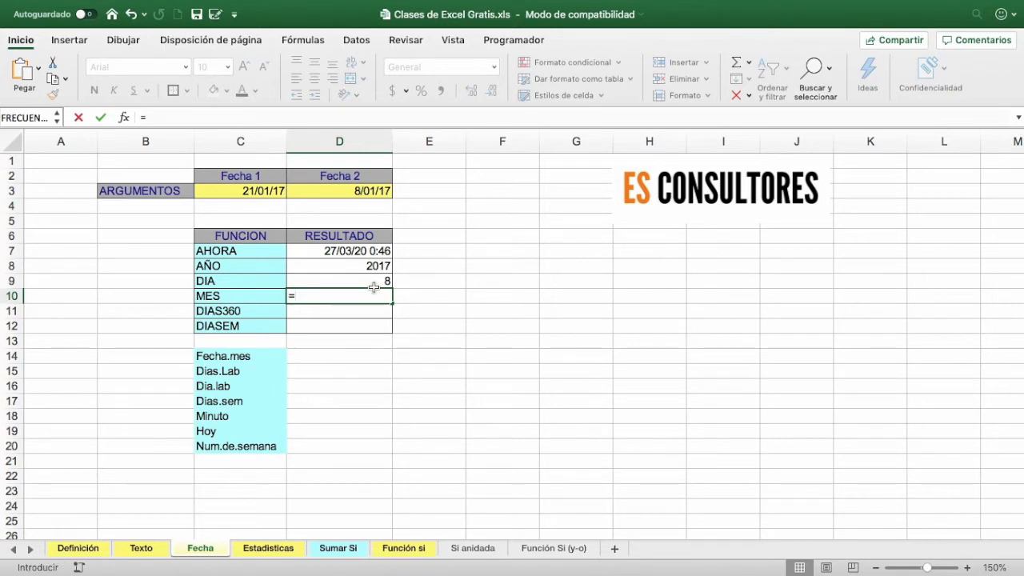
{"action": "type", "text": "mes"}
{"action": "key", "text": "Tab"}
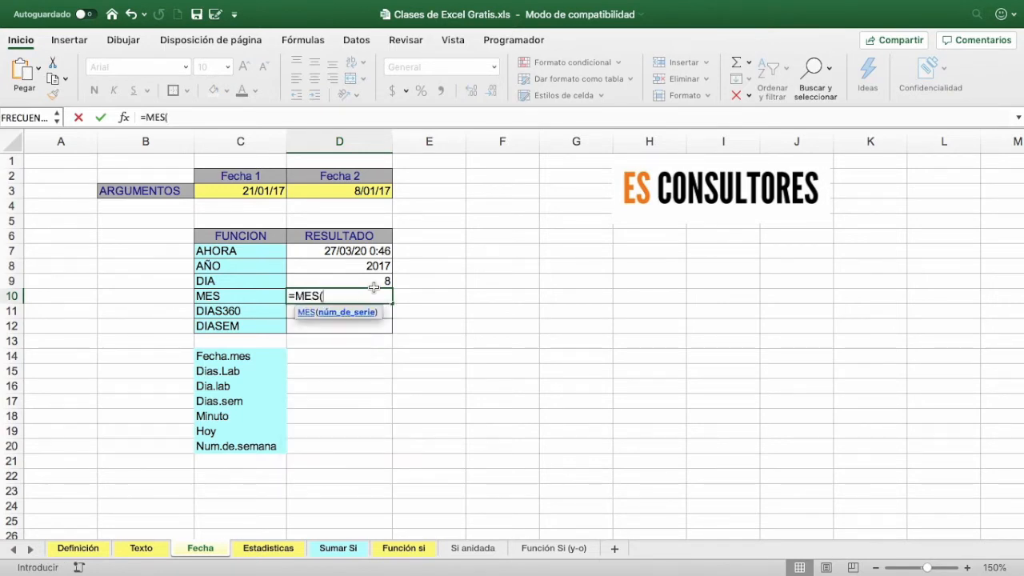
{"action": "left_click", "coordinate": [374, 190]}
{"action": "key", "text": "Return"}
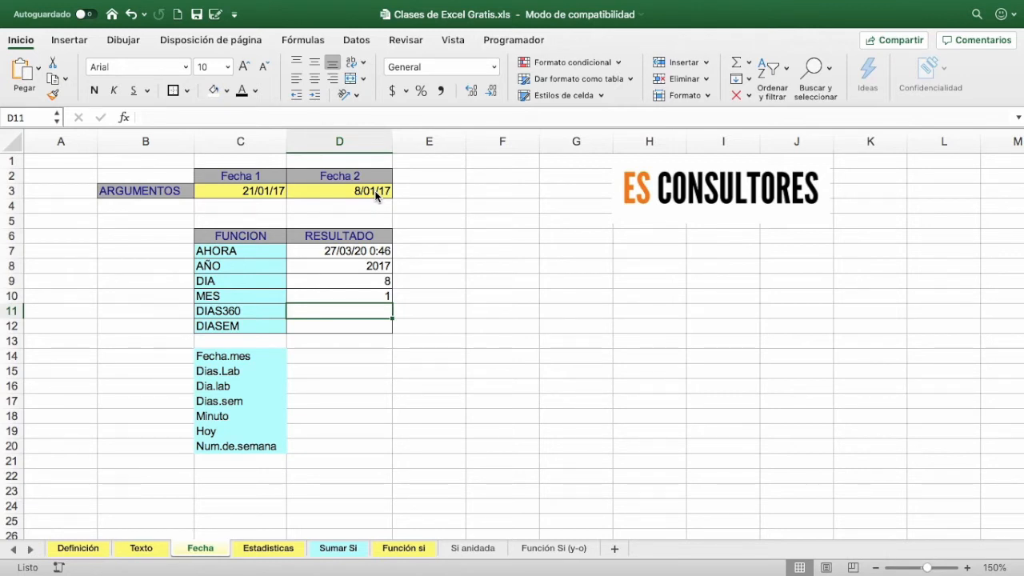
Calculate the days between the dates in C3 and D3 in cell D11 with the DIAS360 function, using C3 as the start date
{"action": "type", "text": "="}
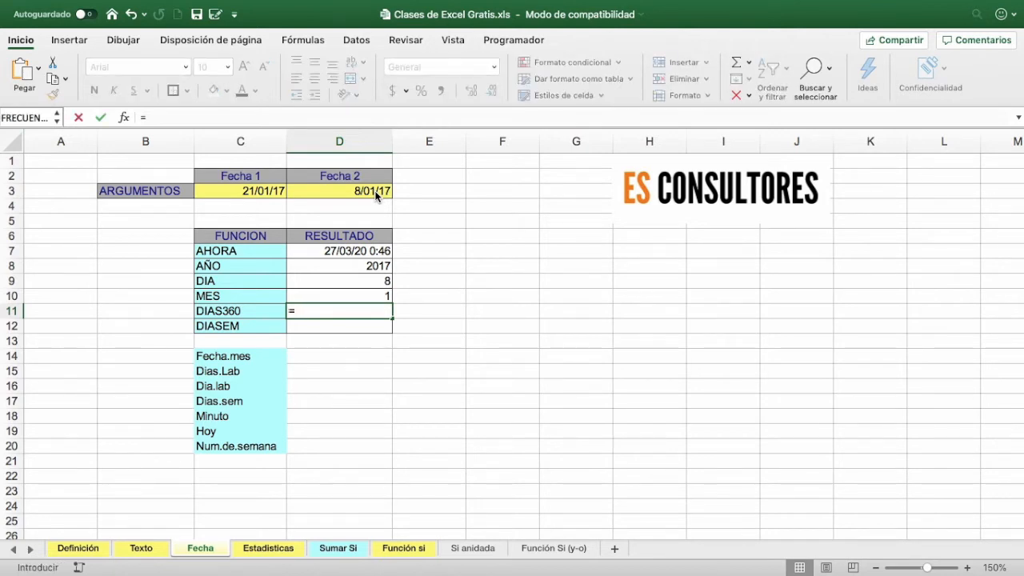
{"action": "type", "text": "dias"}
{"action": "key", "text": "Down"}
{"action": "key", "text": "Down"}
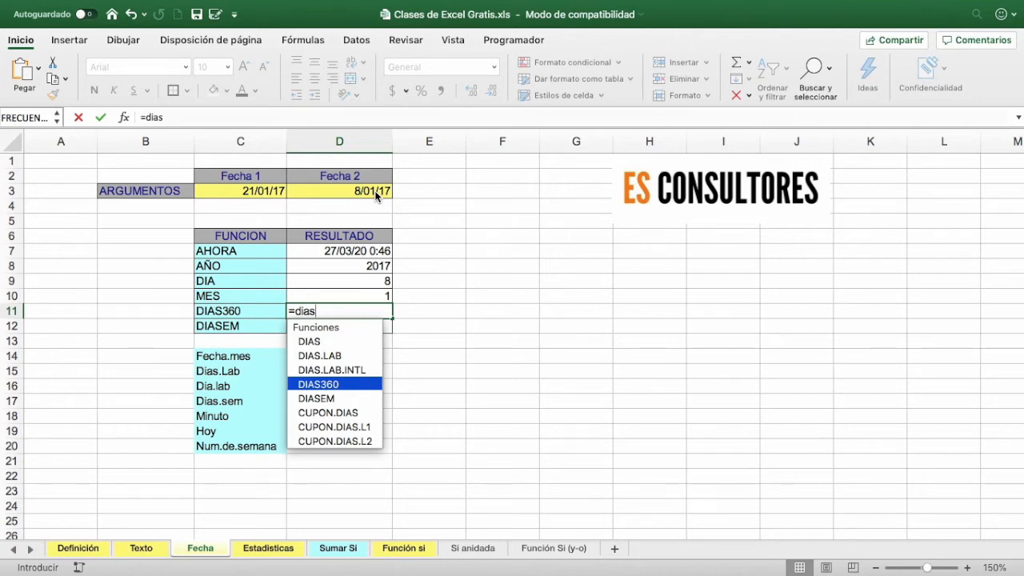
{"action": "key", "text": "Tab"}
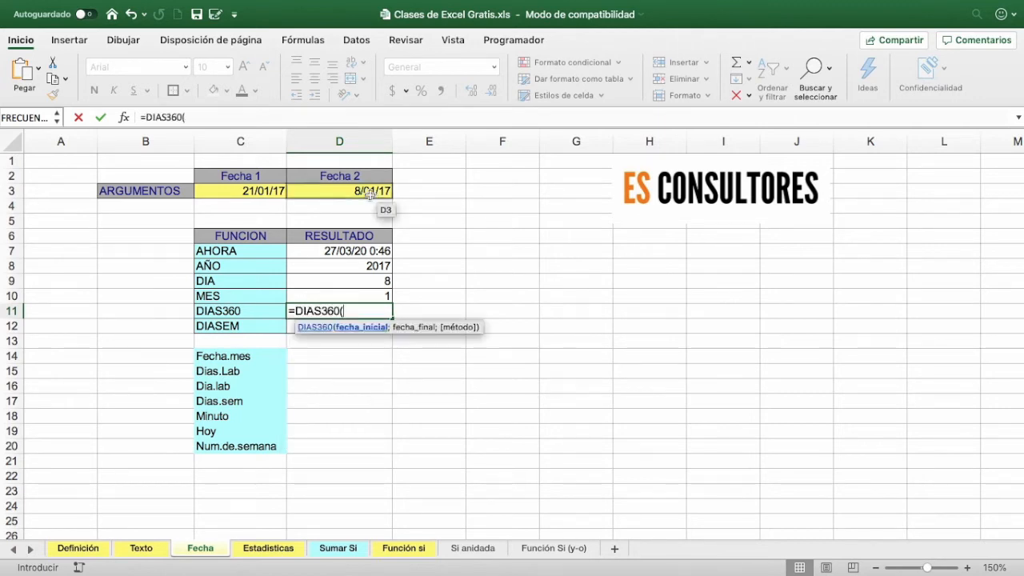
{"action": "left_click", "coordinate": [268, 192]}
{"action": "type", "text": ";"}
{"action": "left_click", "coordinate": [304, 191]}
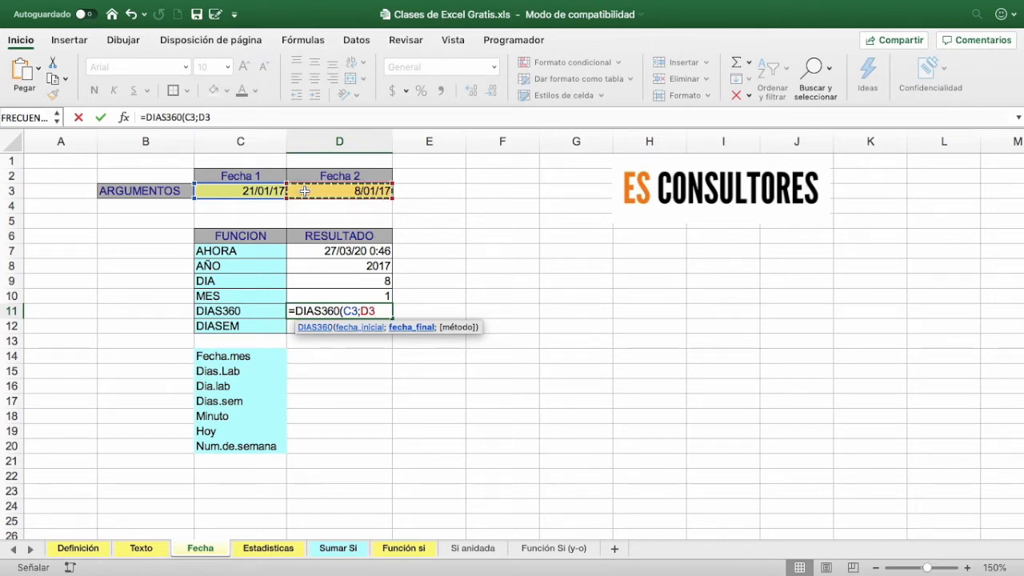
{"action": "key", "text": "Return"}
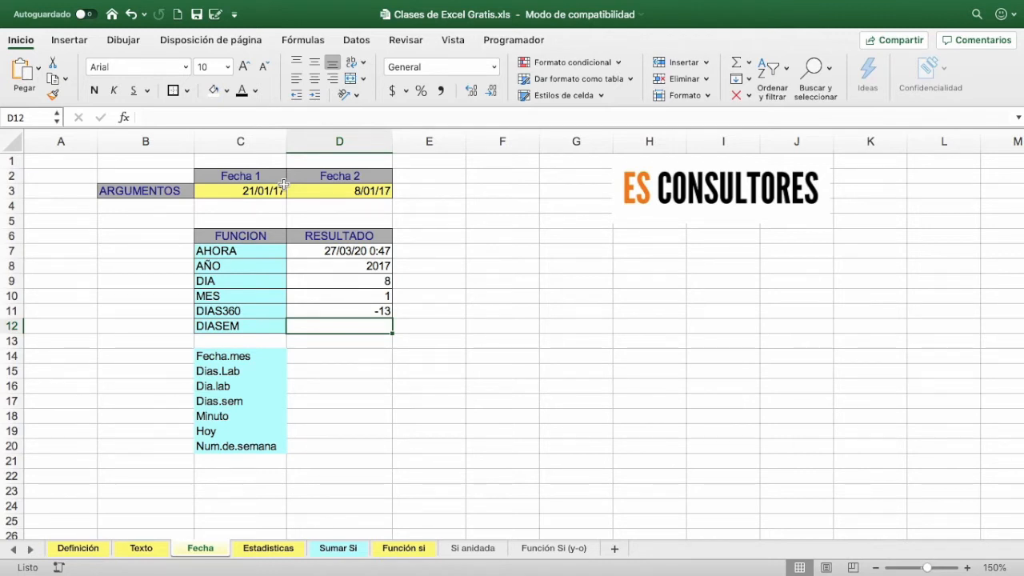
Get the weekday number of the Fecha 2 date in D3 in cell D12 with the DIASEM function, without a type argument
{"action": "type", "text": "=d"}
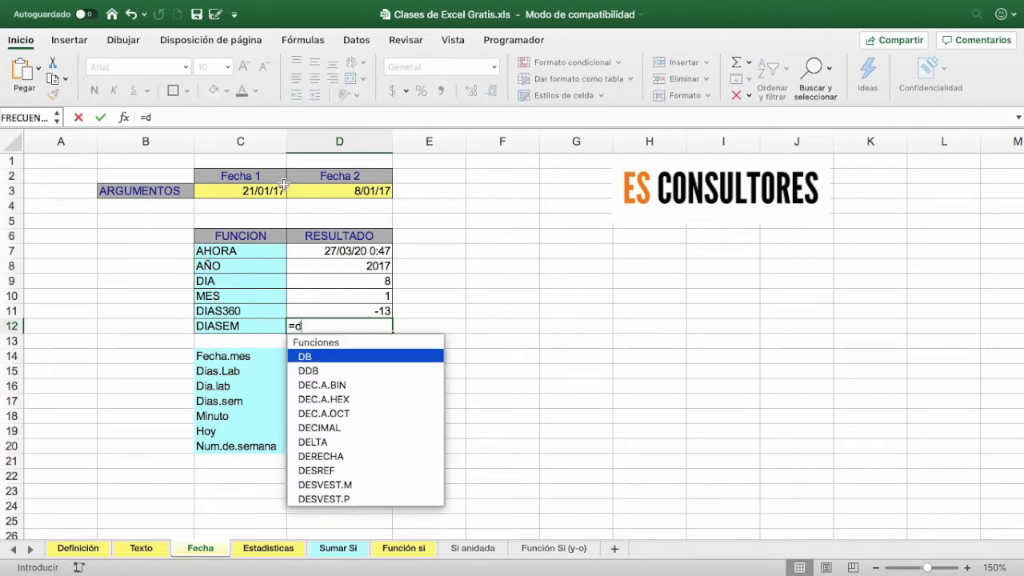
{"action": "type", "text": "ias"}
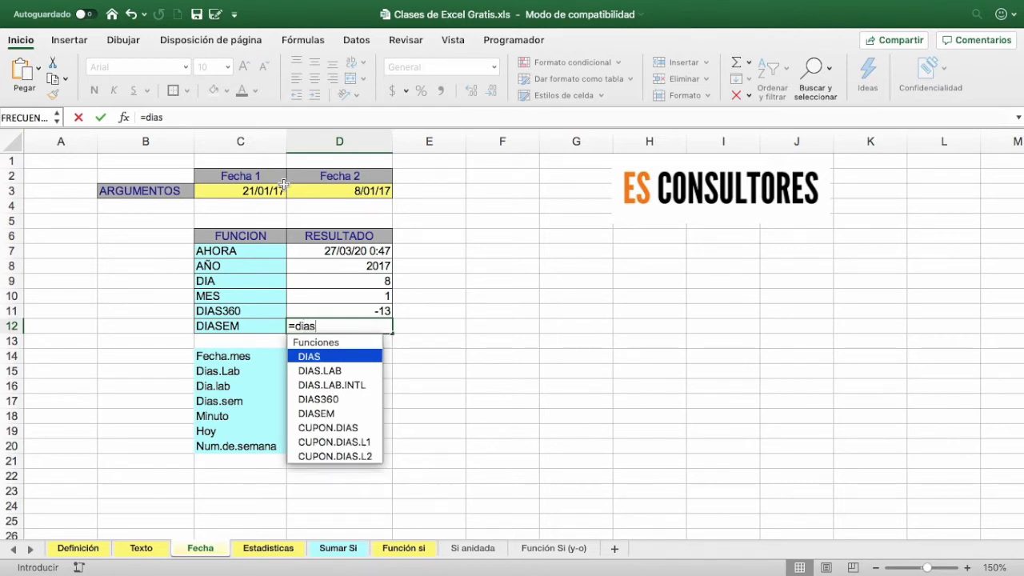
{"action": "type", "text": "em"}
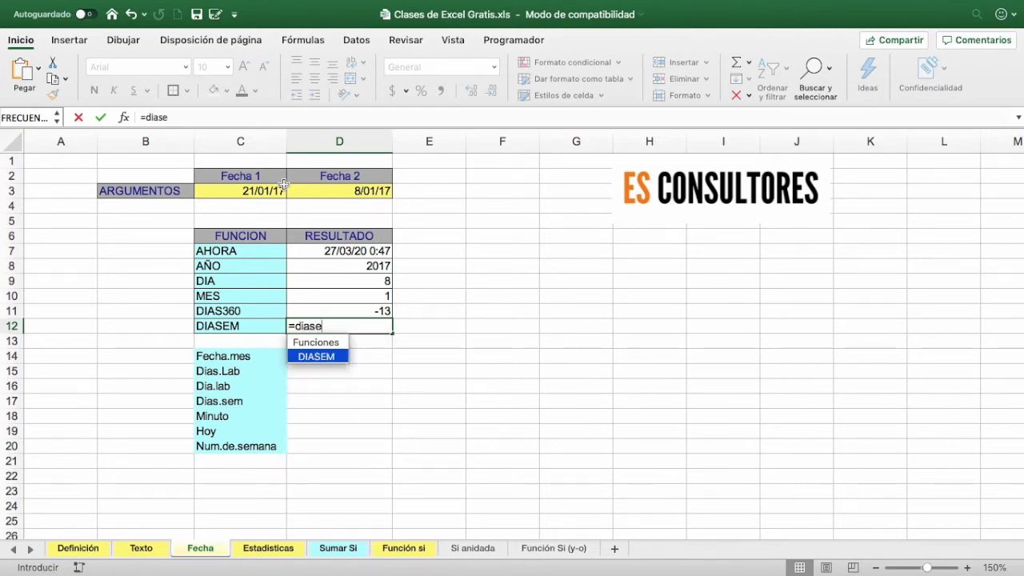
{"action": "key", "text": "Tab"}
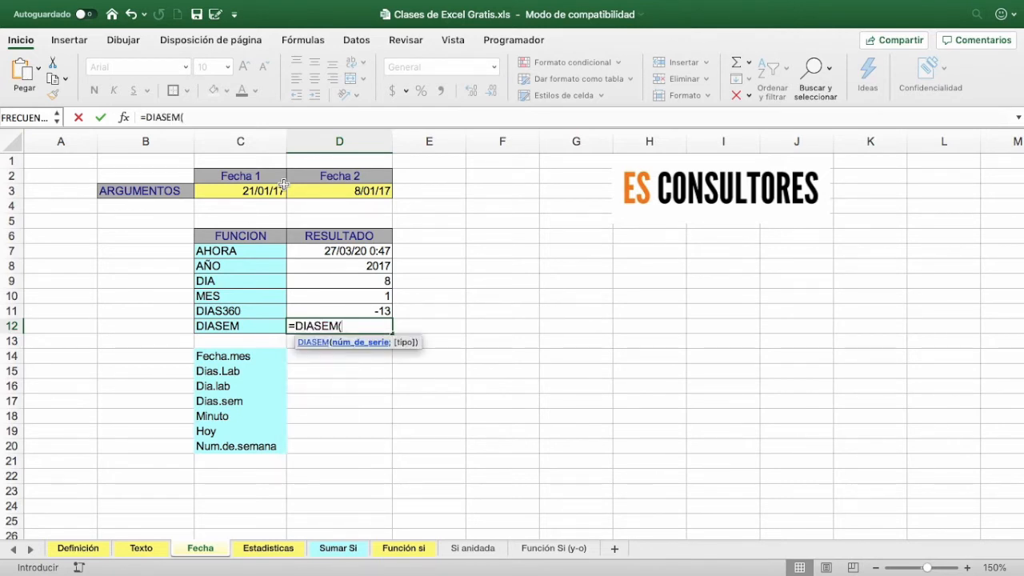
{"action": "left_click", "coordinate": [347, 189]}
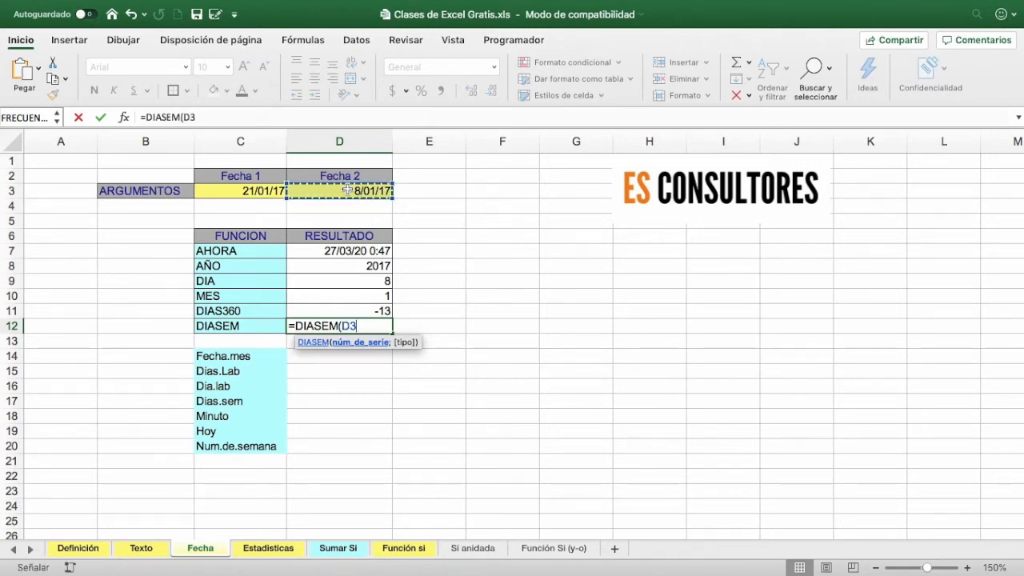
{"action": "key", "text": "Return"}
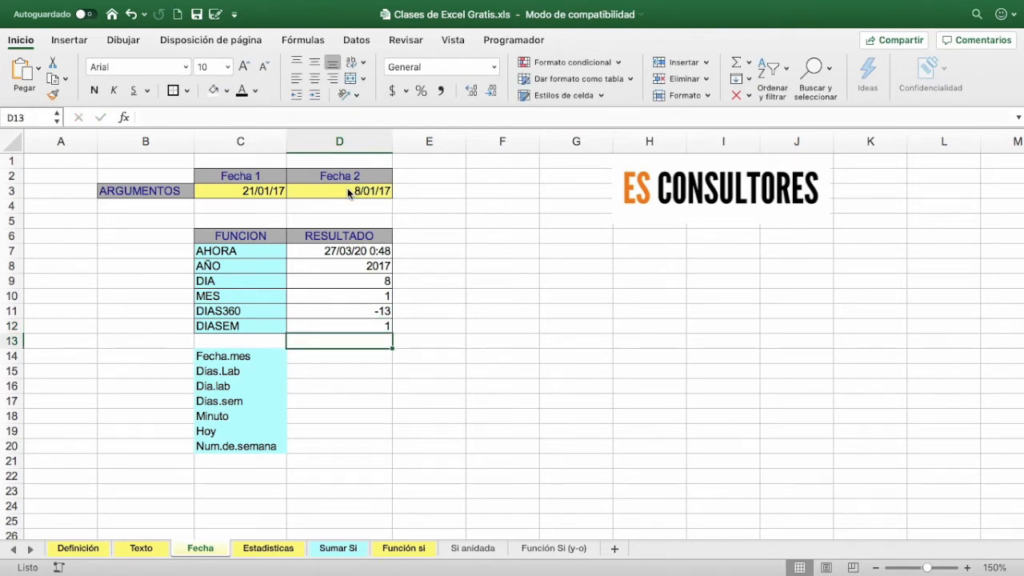
Add type argument 2 (1 for lunes to 7 for domingo) to the DIASEM formula for D3 in cell D12
{"action": "key", "text": "Up"}
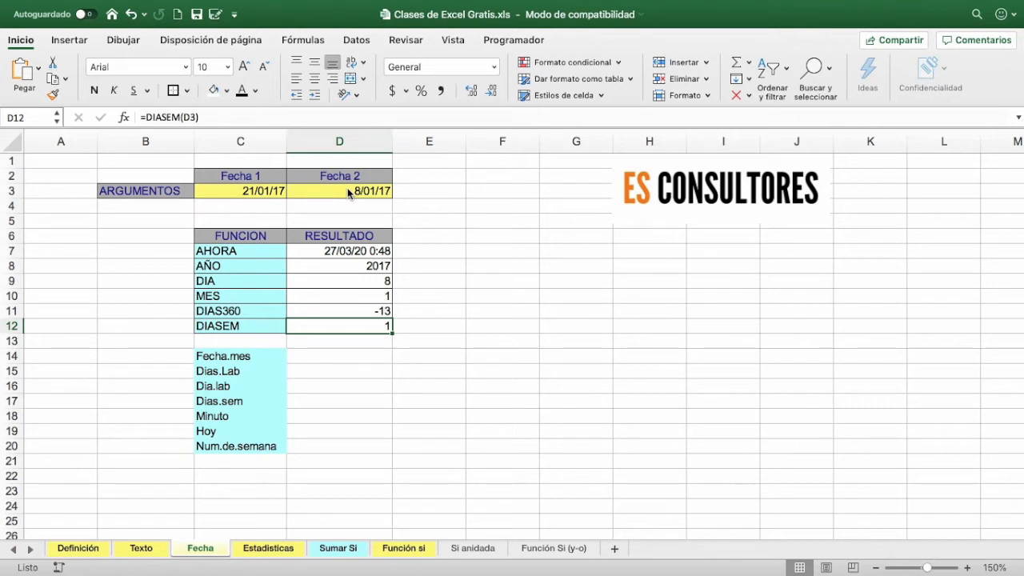
{"action": "left_click", "coordinate": [195, 117]}
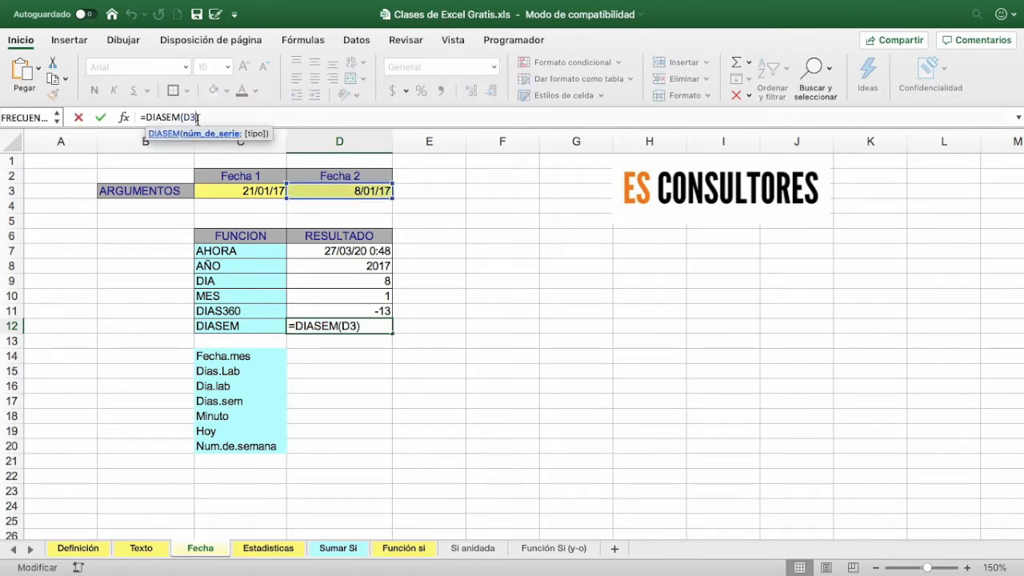
{"action": "type", "text": ";"}
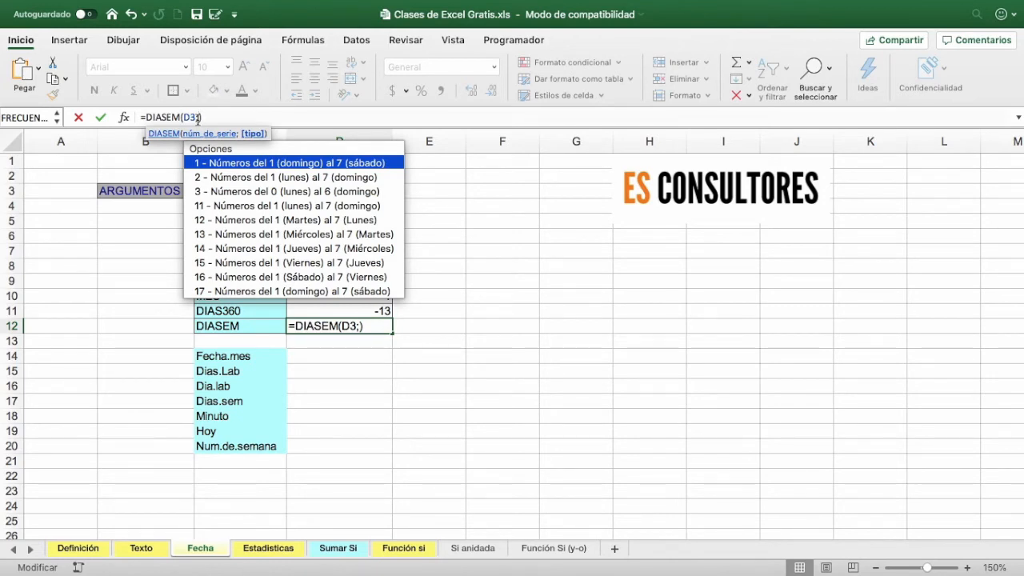
{"action": "key", "text": "Escape"}
{"action": "key", "text": "BackSpace"}
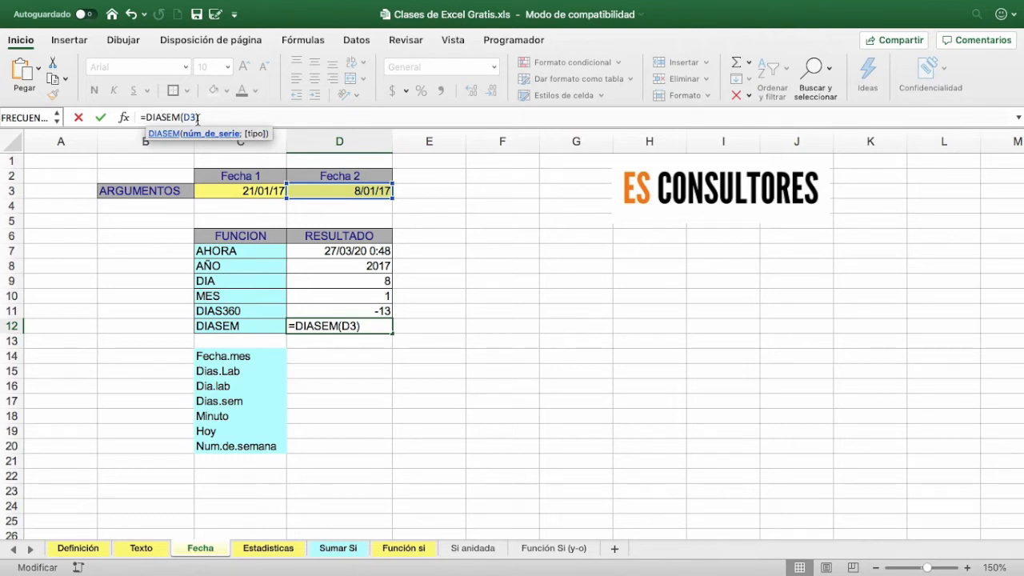
{"action": "key", "text": "BackSpace"}
{"action": "type", "text": ";"}
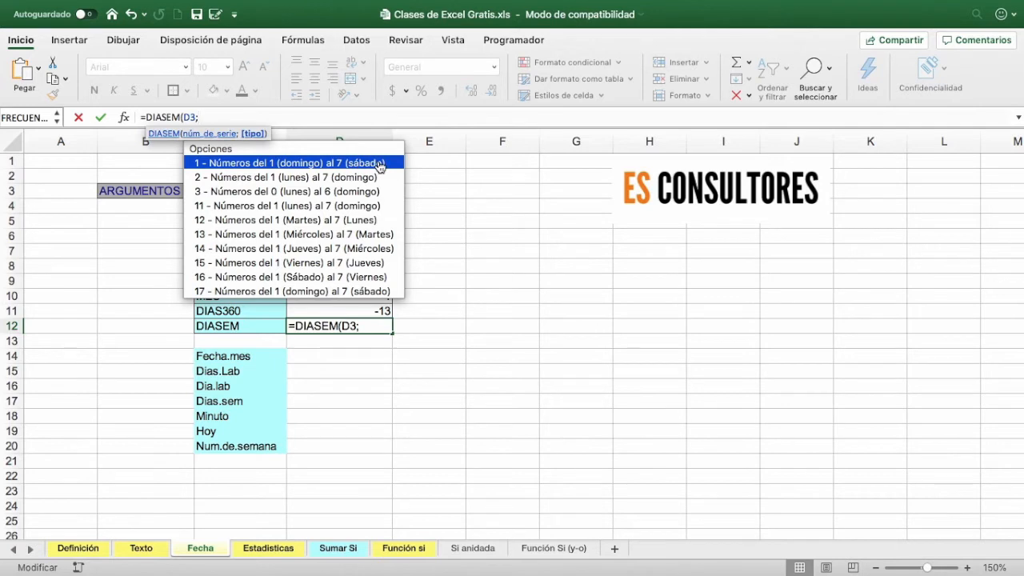
{"action": "key", "text": "Down"}
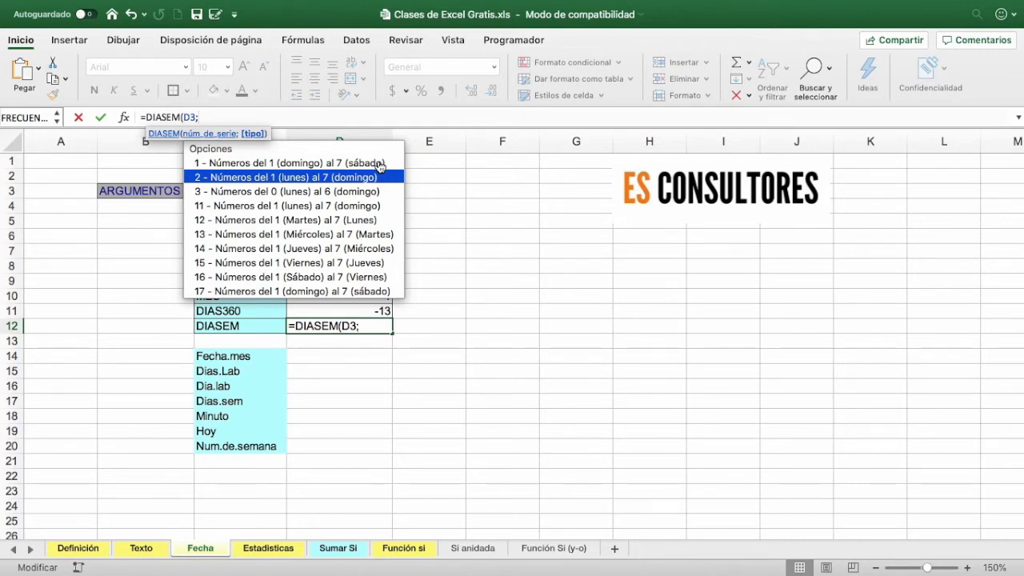
{"action": "key", "text": "Tab"}
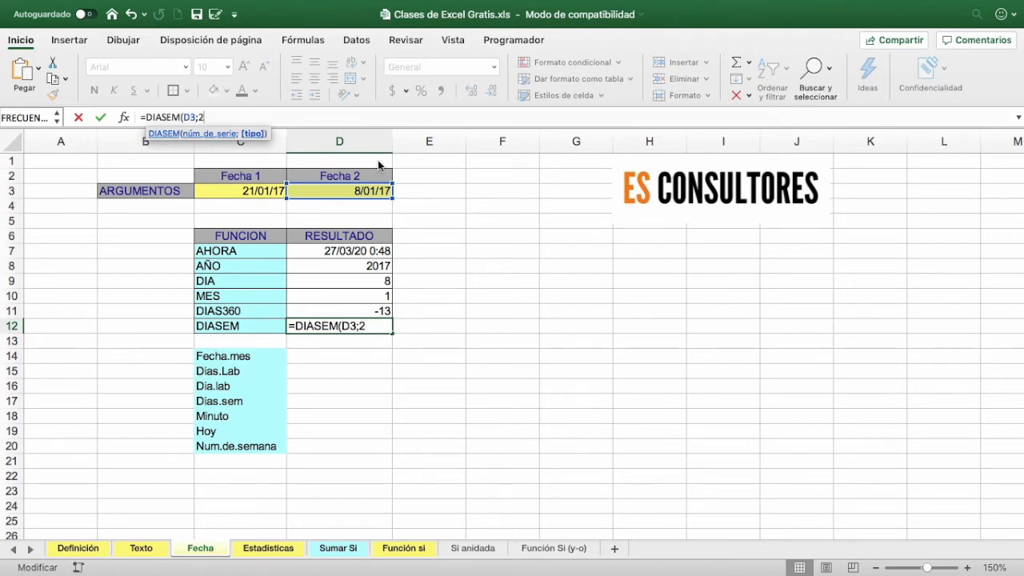
{"action": "key", "text": "Return"}
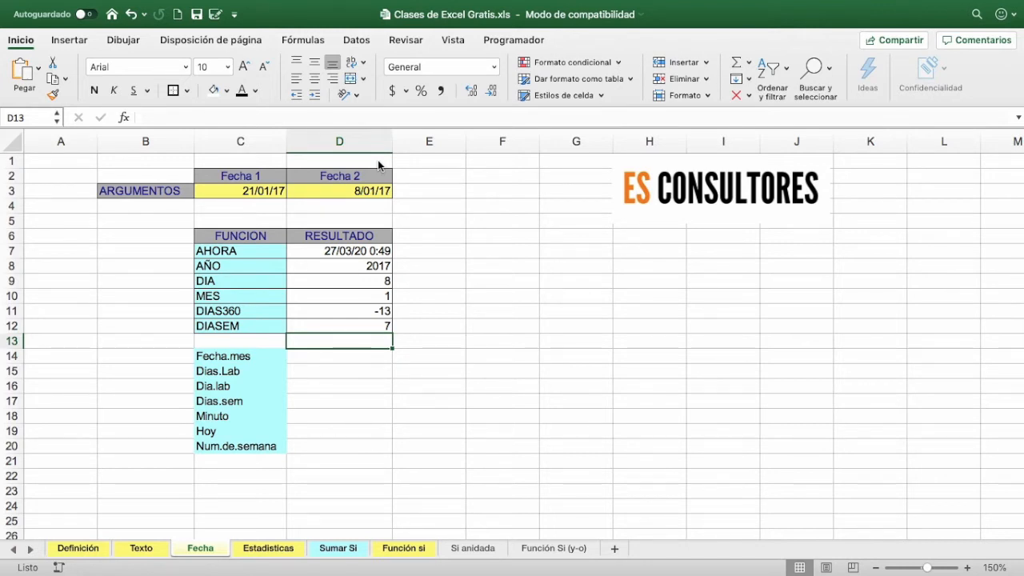
Format the Fecha 2 date in D3 with the long date type that shows the weekday, as in "miércoles, 14 de marzo de 2012"
{"action": "left_click", "coordinate": [362, 190]}
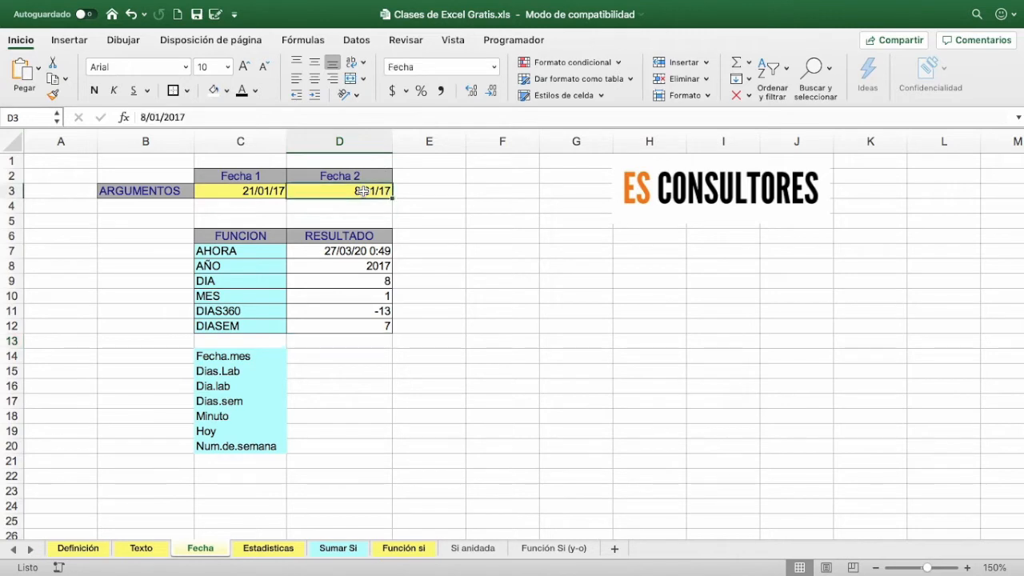
{"action": "left_click", "coordinate": [365, 326]}
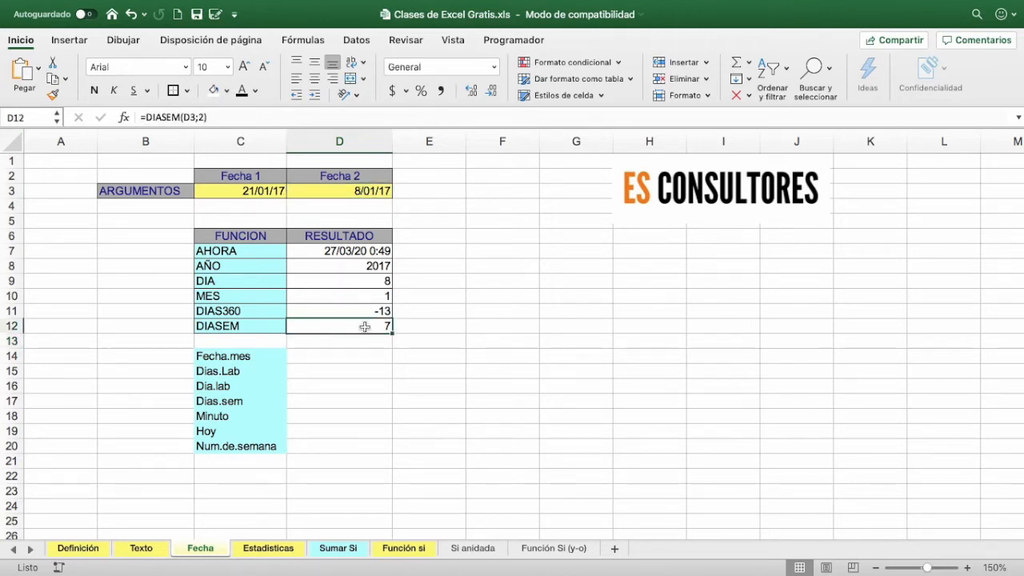
{"action": "left_click", "coordinate": [370, 196]}
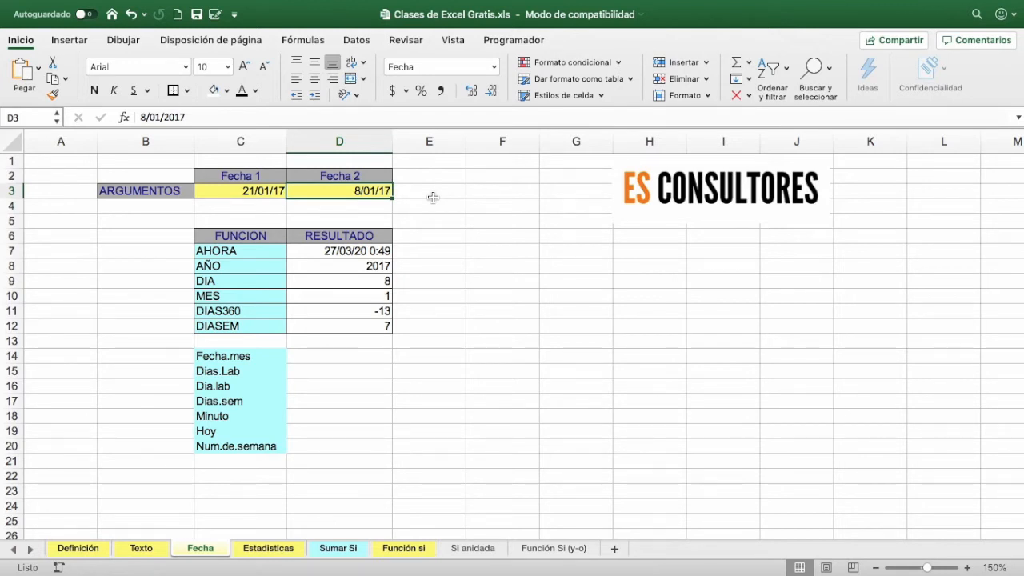
{"action": "key", "text": "super+1"}
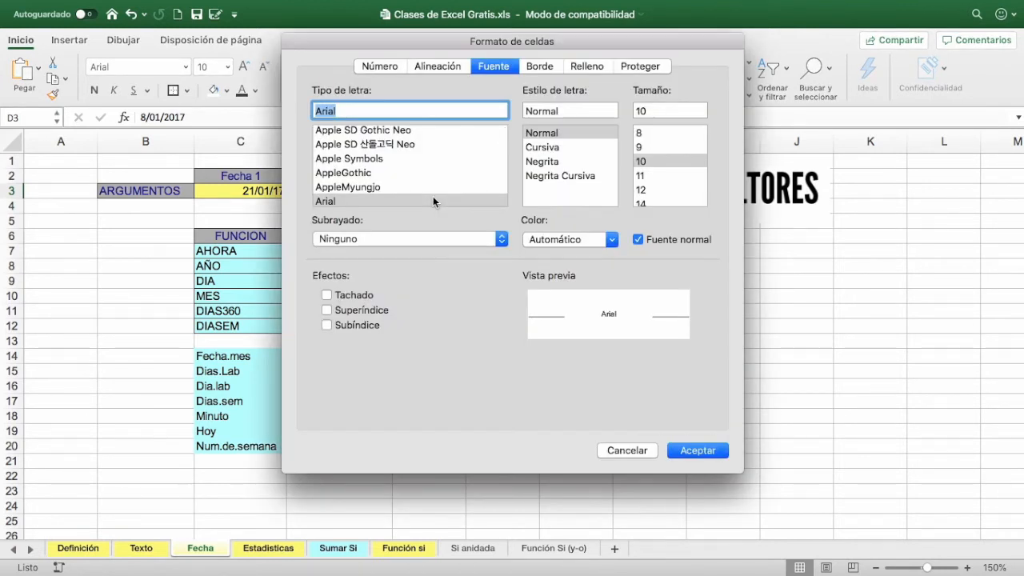
{"action": "left_click", "coordinate": [381, 67]}
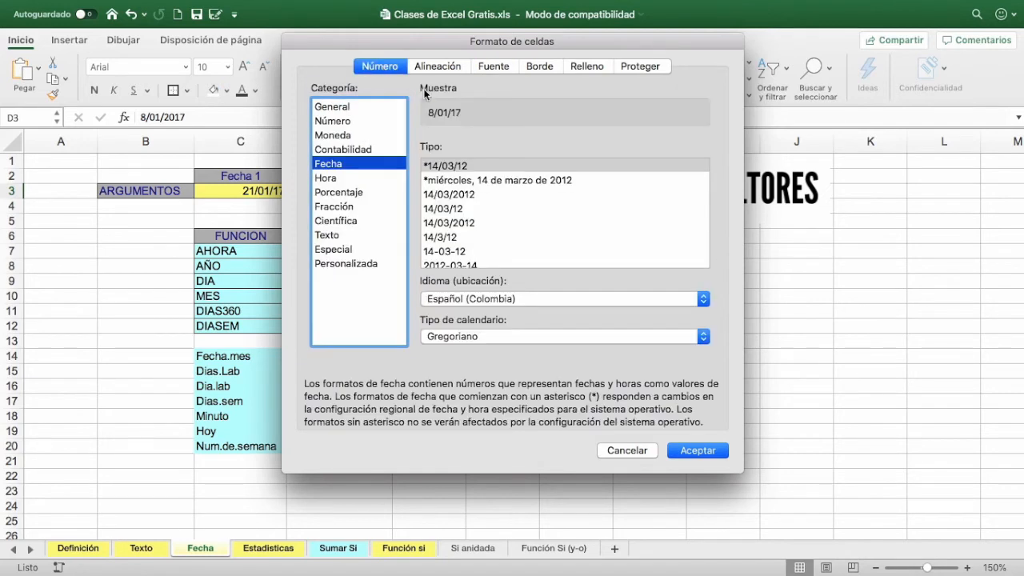
{"action": "left_click", "coordinate": [501, 180]}
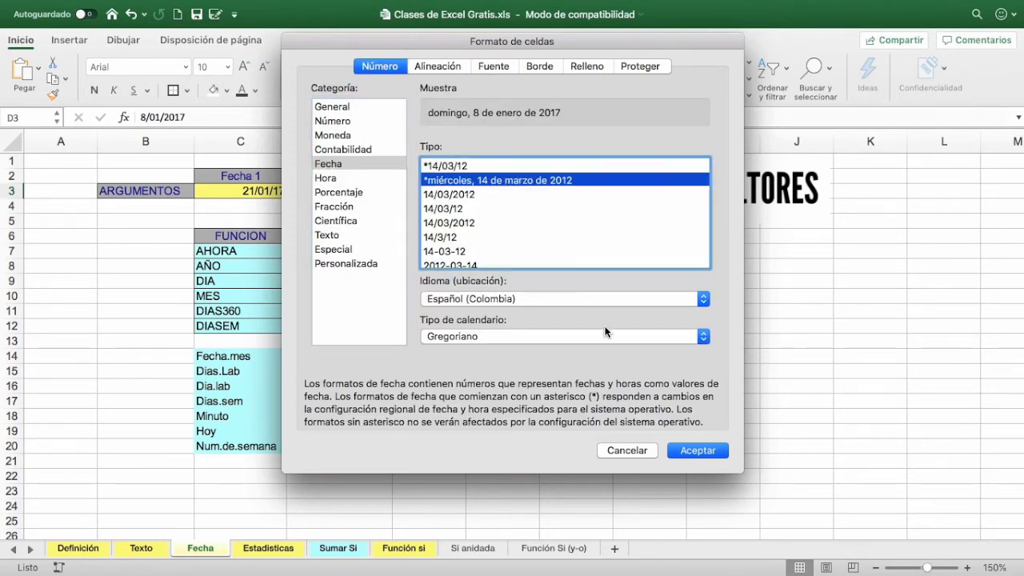
{"action": "left_click", "coordinate": [688, 451]}
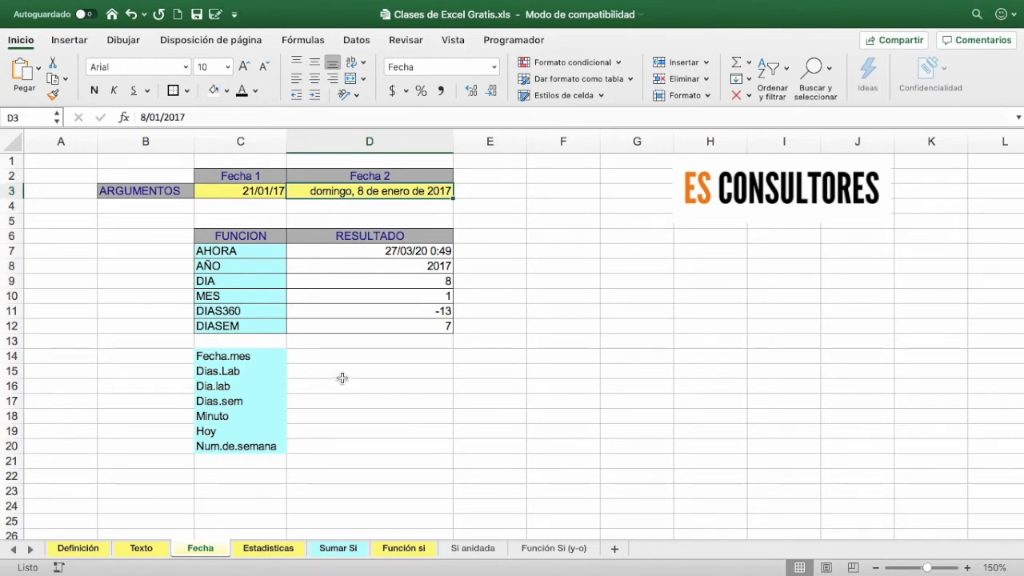
On the Estadisticas sheet, total the production costs D4:D18 in cell D20 with the SUMA function
{"action": "left_click", "coordinate": [278, 551]}
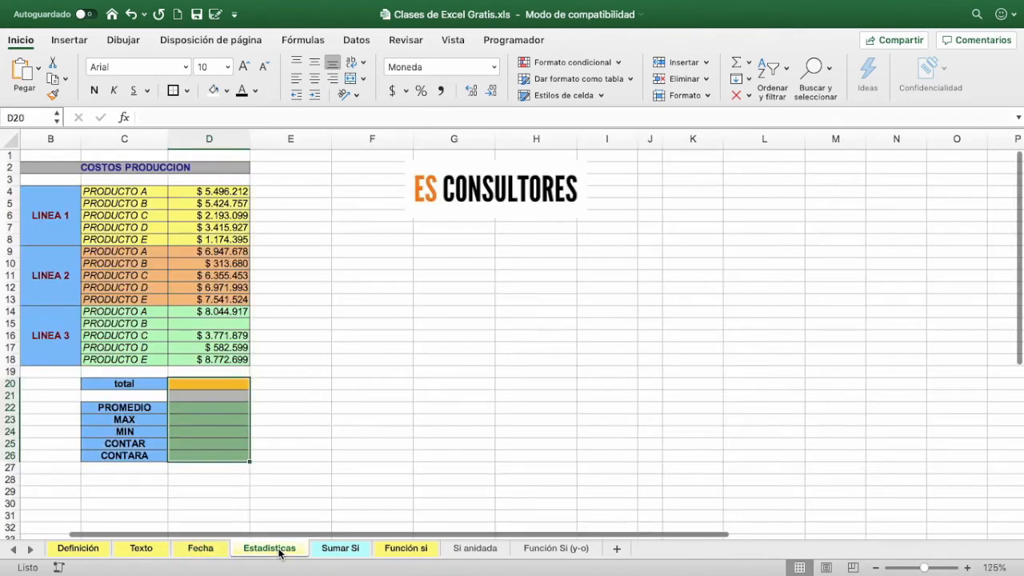
{"action": "left_click", "coordinate": [292, 430]}
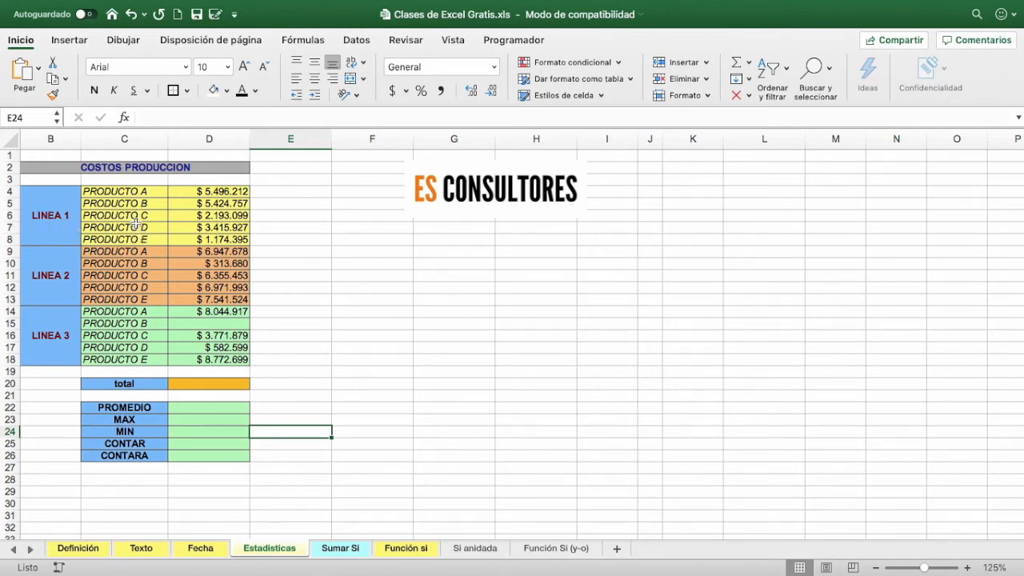
{"action": "left_click", "coordinate": [216, 381]}
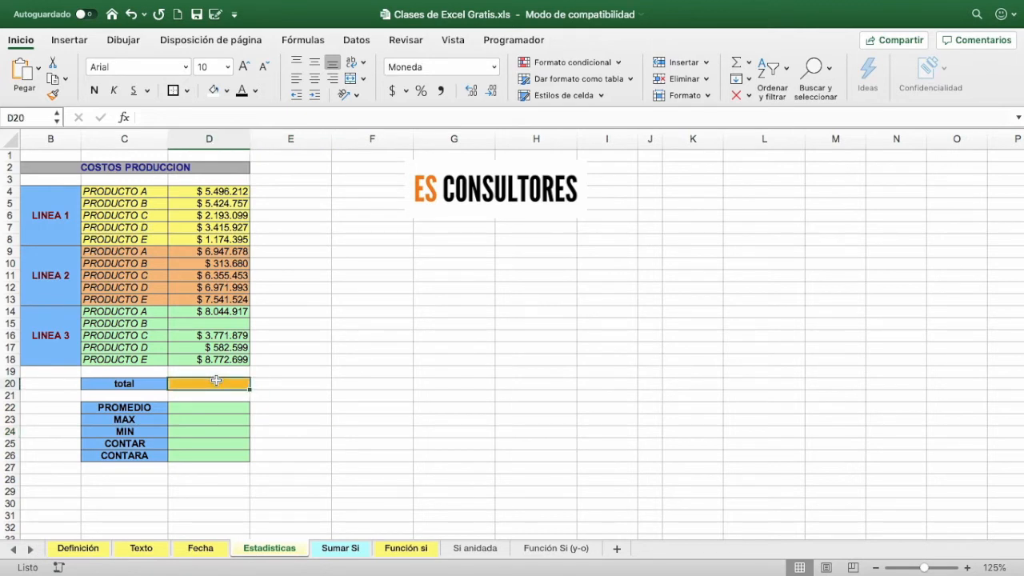
{"action": "type", "text": "="}
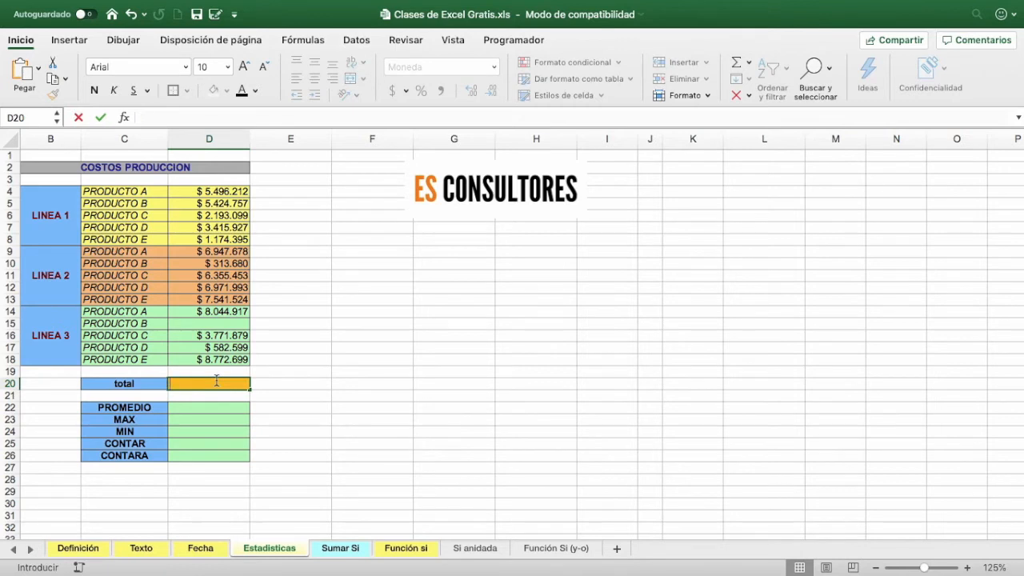
{"action": "type", "text": "su"}
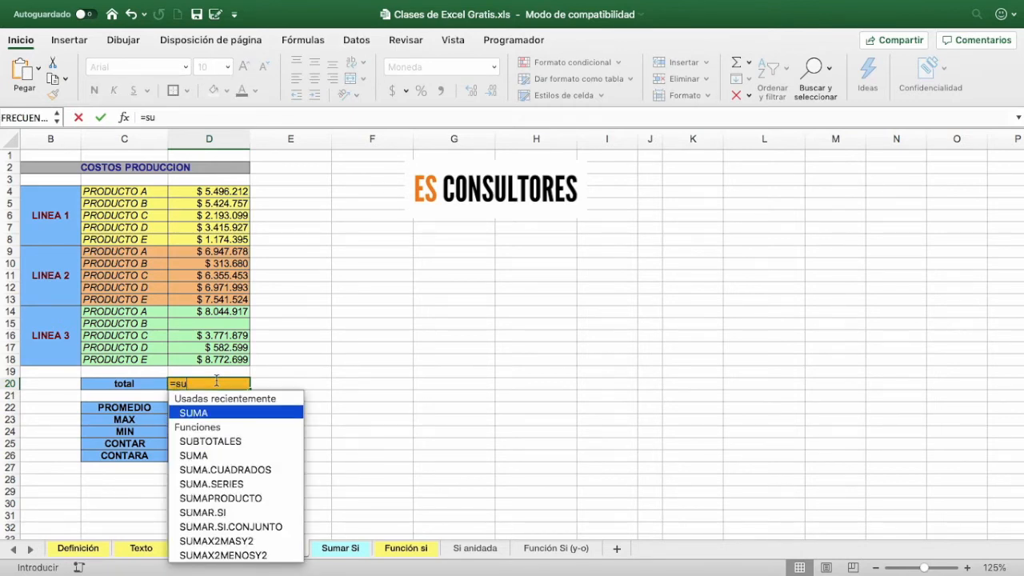
{"action": "key", "text": "Tab"}
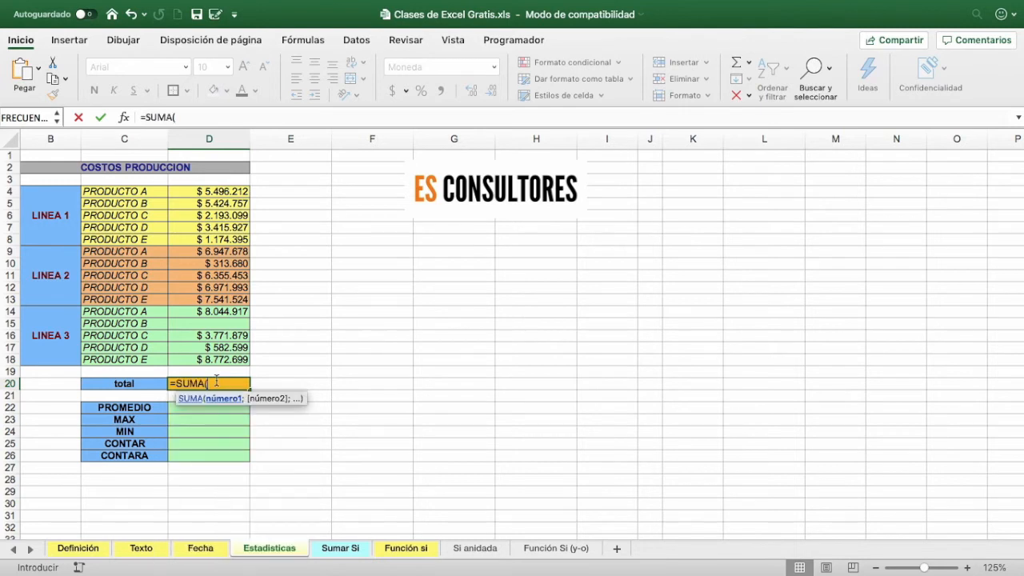
{"action": "left_click", "coordinate": [221, 192]}
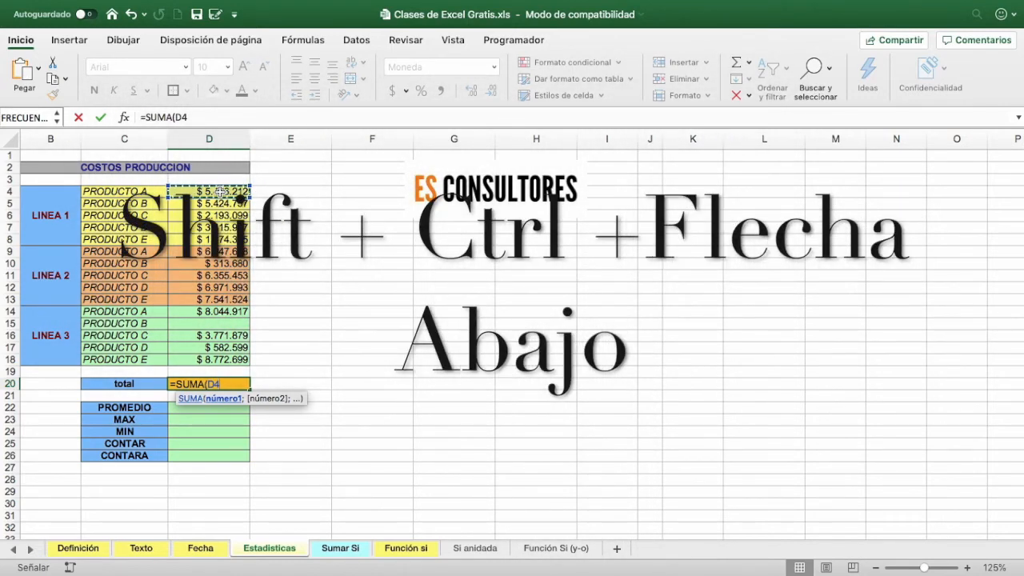
{"action": "key", "text": "ctrl+shift+Down"}
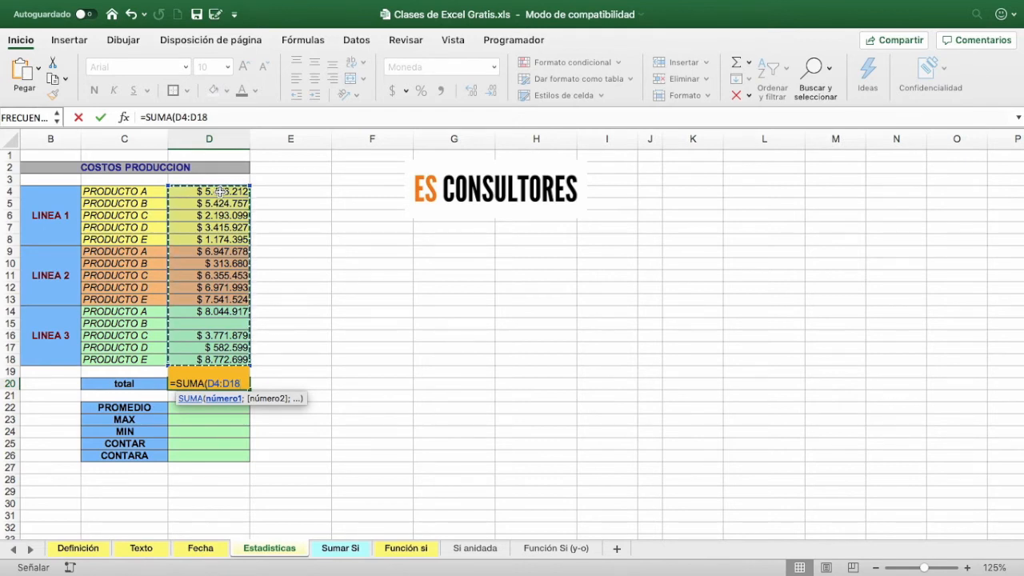
{"action": "key", "text": "Return"}
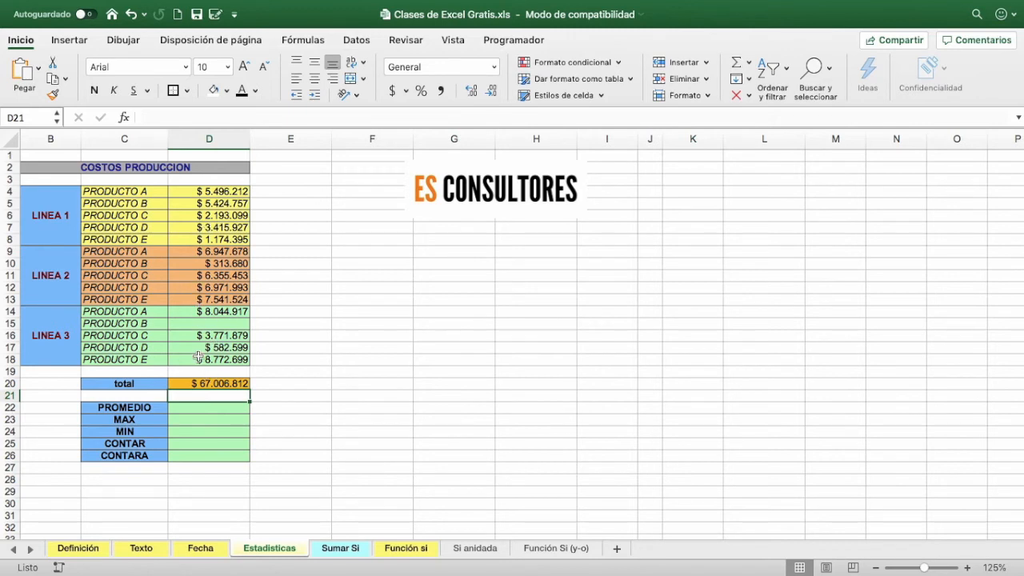
Calculate the average of the production costs D4:D18 in cell D22 with the PROMEDIO function
{"action": "left_click", "coordinate": [193, 410]}
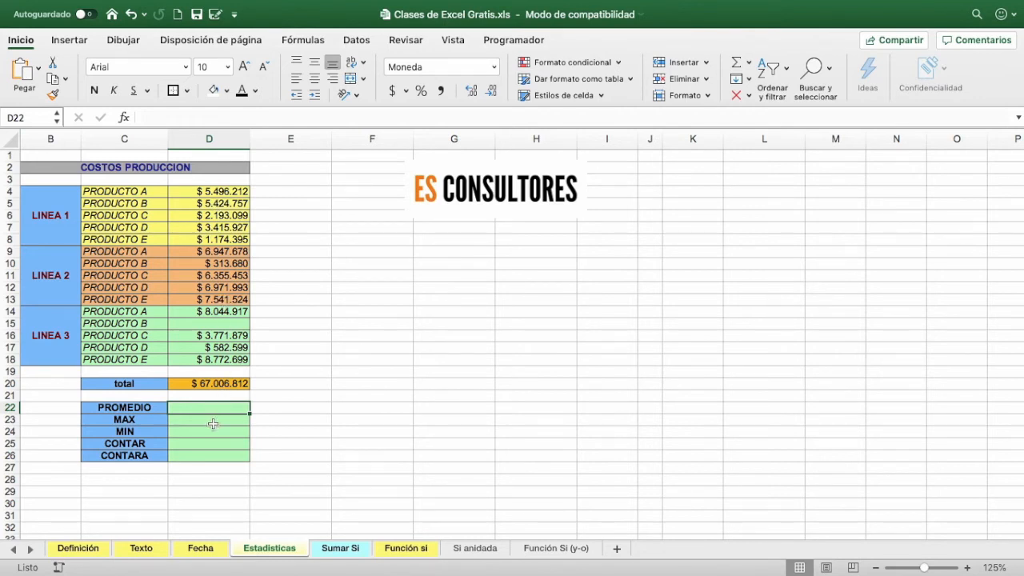
{"action": "type", "text": "=pro"}
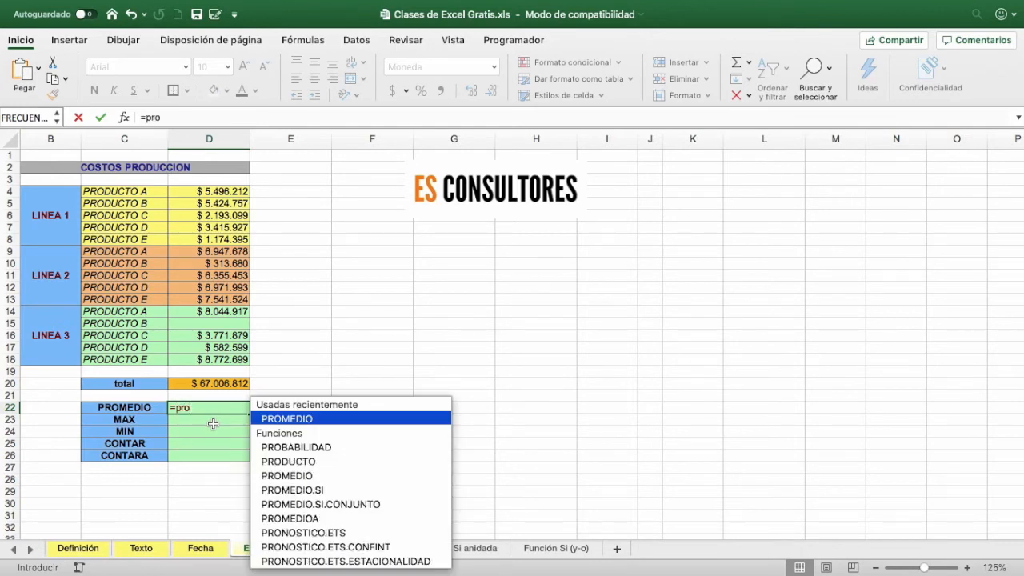
{"action": "key", "text": "Tab"}
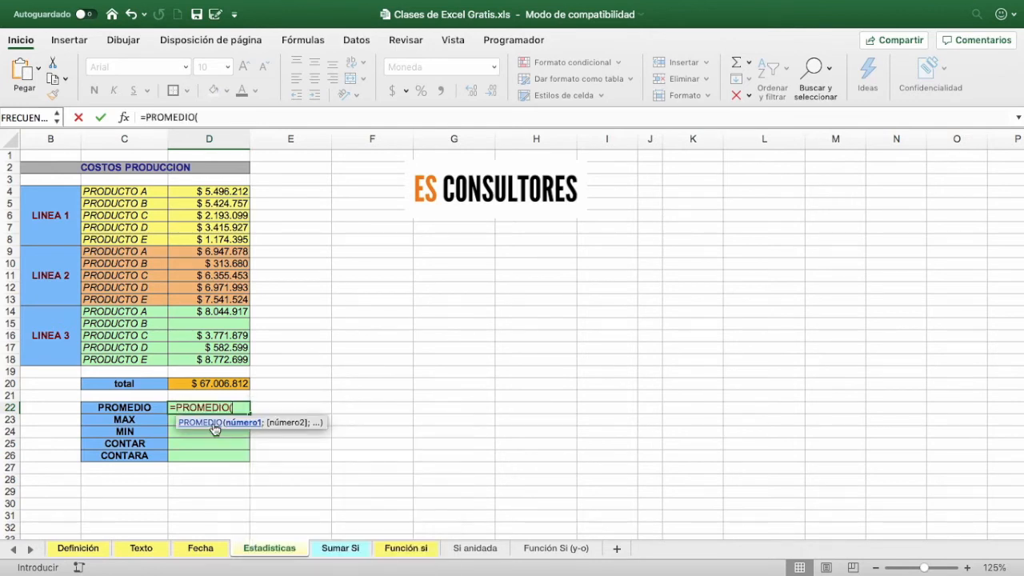
{"action": "left_click", "coordinate": [224, 192]}
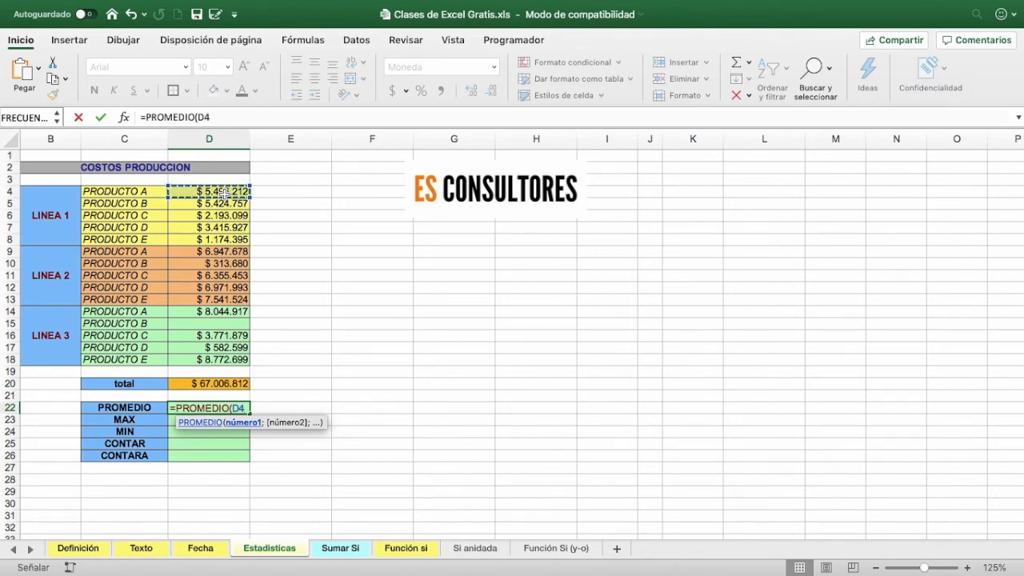
{"action": "key", "text": "shift+Down"}
{"action": "key", "text": "shift+Down"}
{"action": "key", "text": "shift+Down"}
{"action": "key", "text": "shift+Down"}
{"action": "key", "text": "shift+Down"}
{"action": "key", "text": "shift+Down"}
{"action": "key", "text": "shift+Down"}
{"action": "key", "text": "shift+Down"}
{"action": "key", "text": "shift+Down"}
{"action": "key", "text": "shift+Down"}
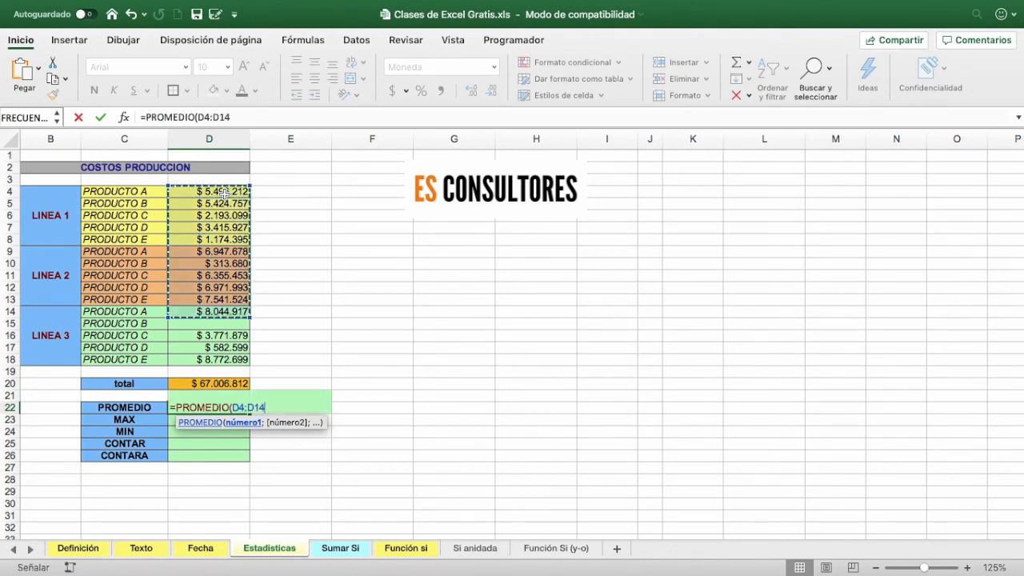
{"action": "key", "text": "shift+Down"}
{"action": "key", "text": "shift+Down"}
{"action": "key", "text": "shift+Down"}
{"action": "key", "text": "shift+Down"}
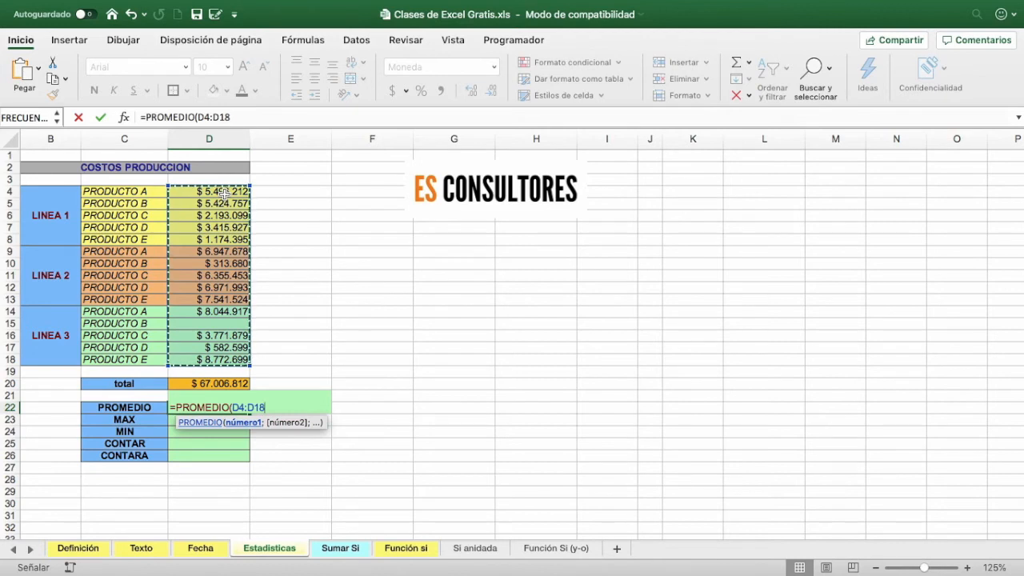
{"action": "key", "text": "Return"}
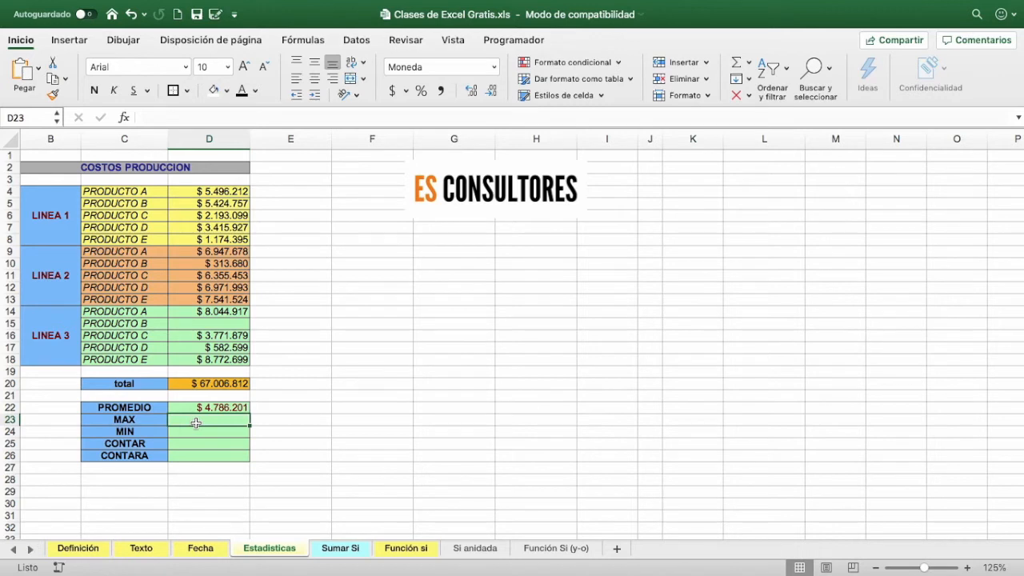
Find the highest production cost in D4:D18 in cell D23 with the MAX function
{"action": "type", "text": "=max"}
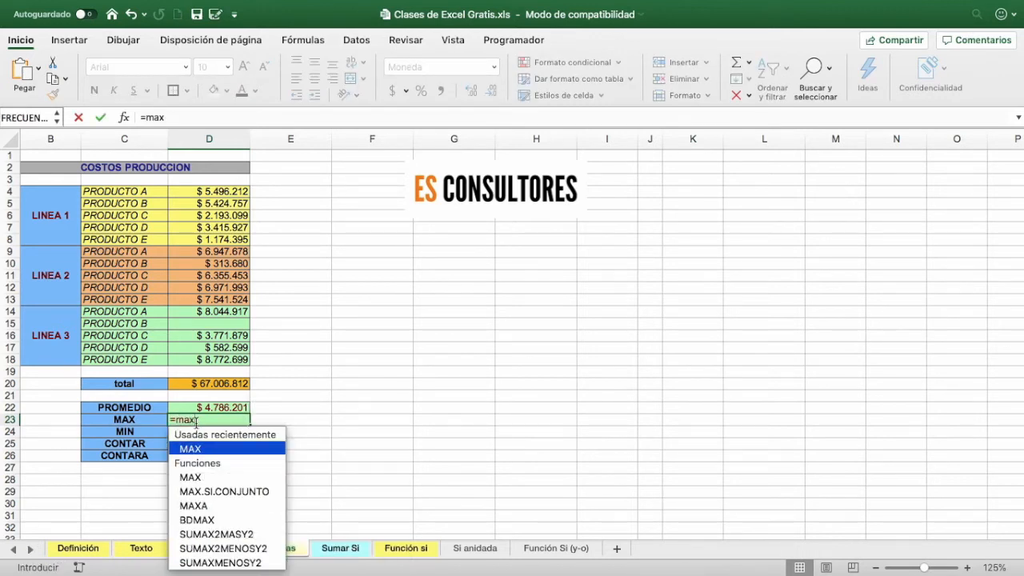
{"action": "key", "text": "Tab"}
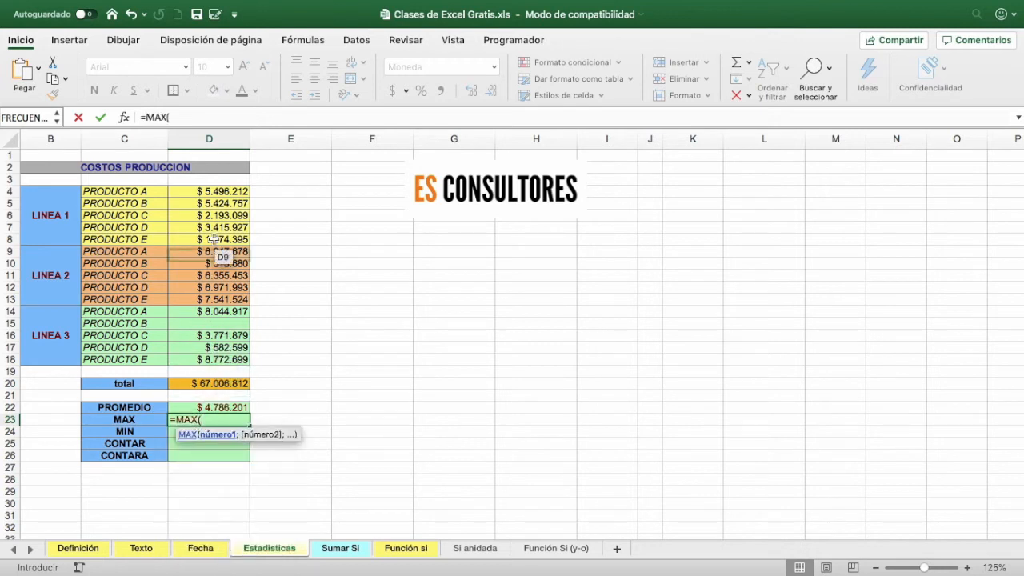
{"action": "left_click", "coordinate": [219, 190]}
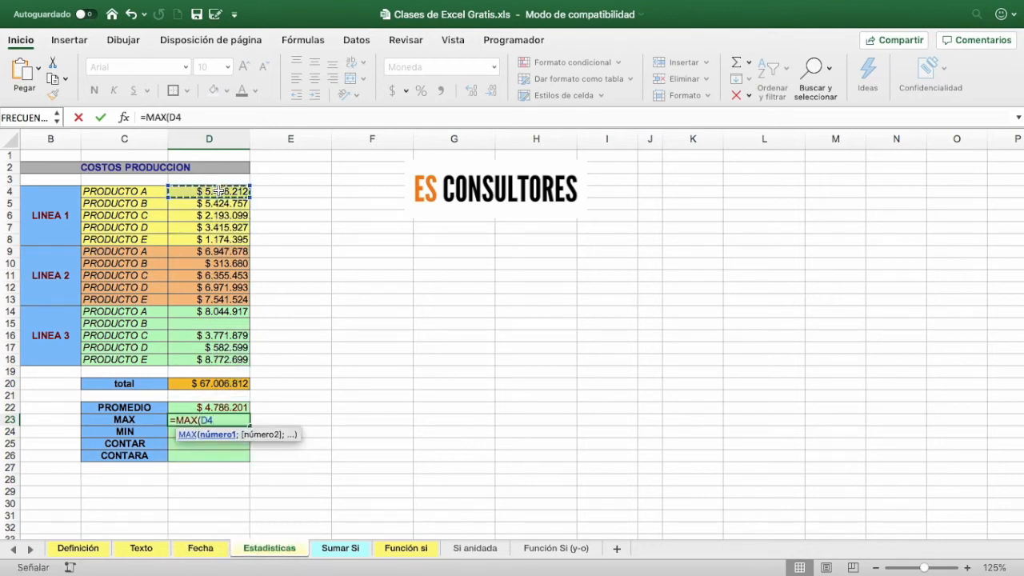
{"action": "key", "text": "shift+Down"}
{"action": "key", "text": "shift+Down"}
{"action": "key", "text": "shift+Down"}
{"action": "key", "text": "shift+Down"}
{"action": "key", "text": "shift+Down"}
{"action": "key", "text": "shift+Down"}
{"action": "key", "text": "shift+Down"}
{"action": "key", "text": "shift+Down"}
{"action": "key", "text": "shift+Down"}
{"action": "key", "text": "shift+Down"}
{"action": "key", "text": "shift+Down"}
{"action": "key", "text": "shift+Down"}
{"action": "key", "text": "shift+Down"}
{"action": "key", "text": "shift+Down"}
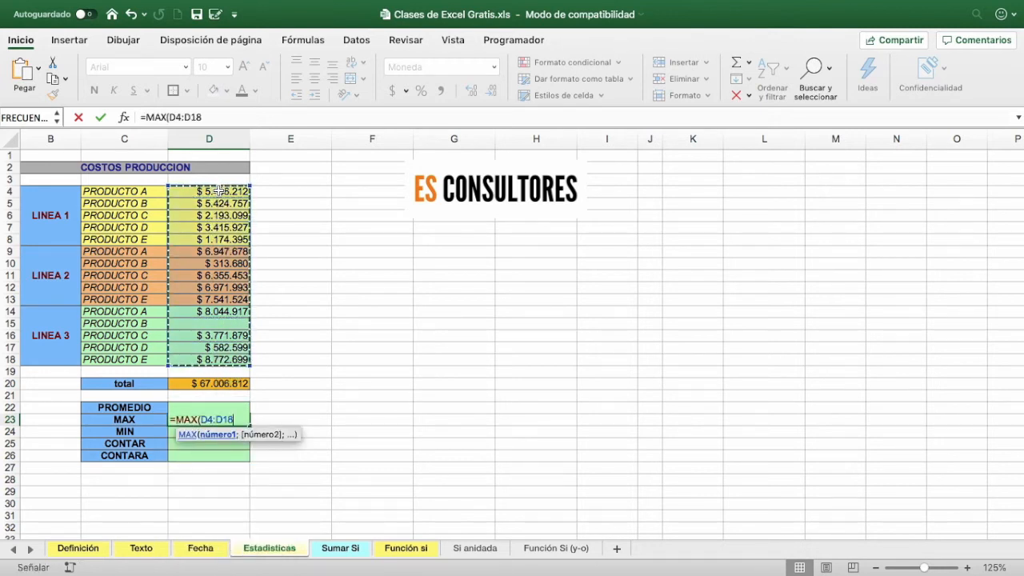
{"action": "key", "text": "Return"}
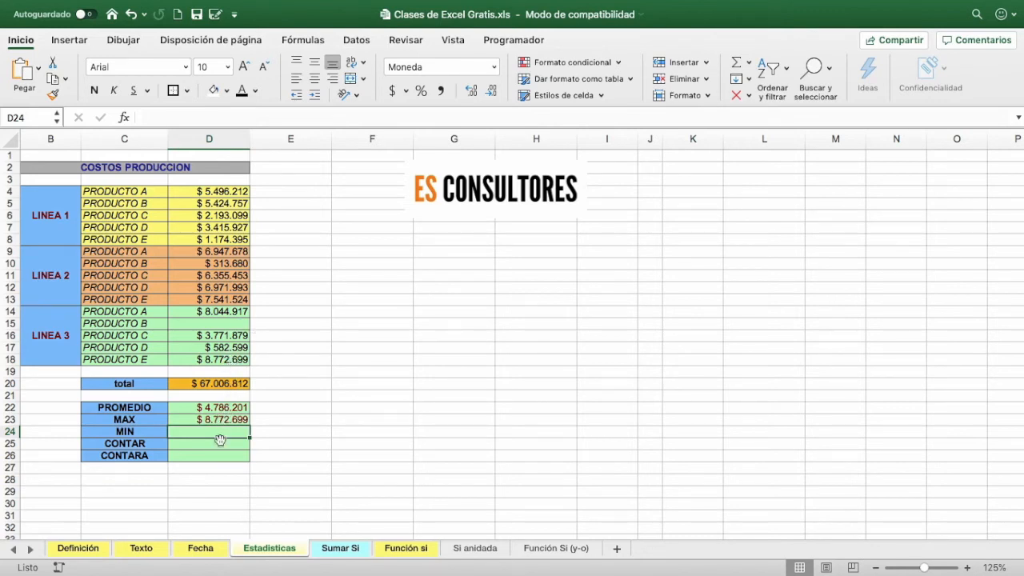
Find the lowest production cost in D4:D18 in cell D24 with the MIN function
{"action": "type", "text": "=min"}
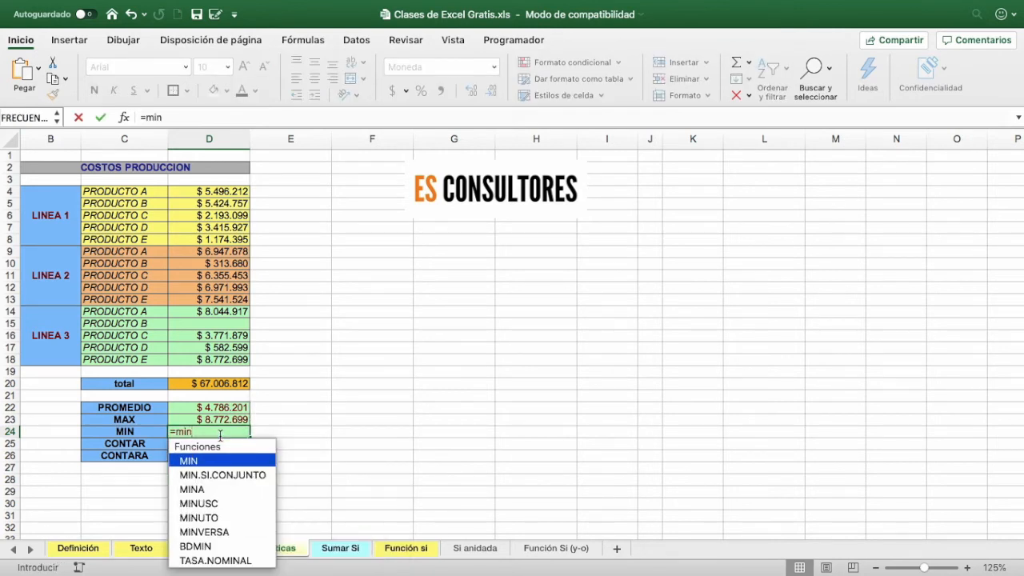
{"action": "key", "text": "Tab"}
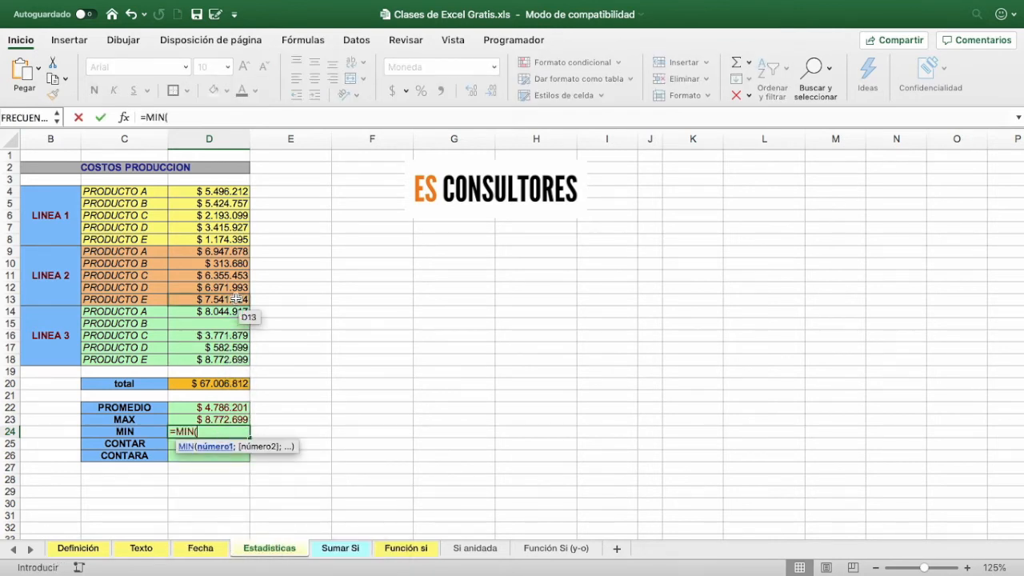
{"action": "left_click", "coordinate": [236, 192]}
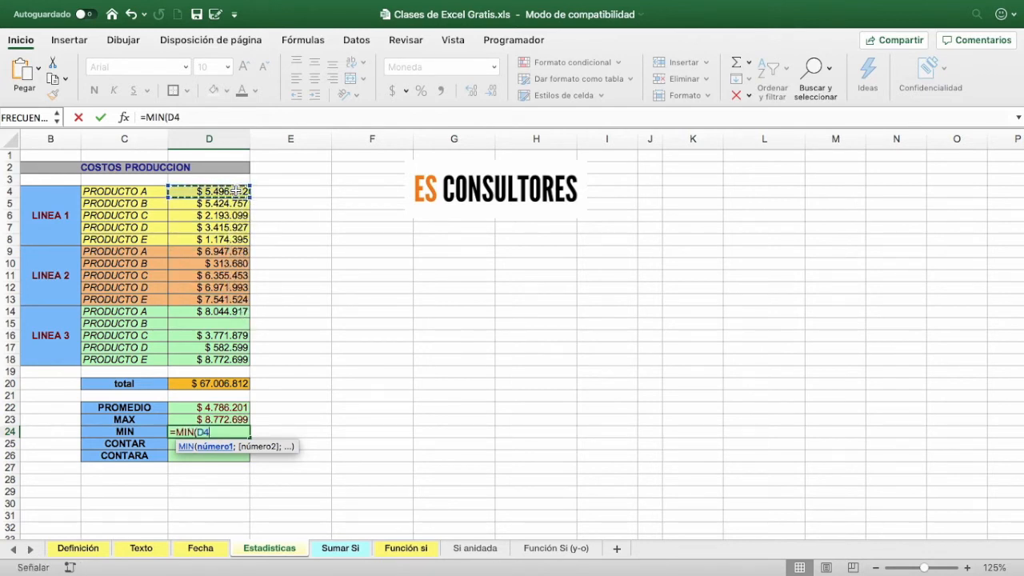
{"action": "key", "text": "shift+Down"}
{"action": "key", "text": "shift+Down"}
{"action": "key", "text": "shift+Down"}
{"action": "key", "text": "shift+Down"}
{"action": "key", "text": "shift+Down"}
{"action": "key", "text": "shift+Down"}
{"action": "key", "text": "shift+Down"}
{"action": "key", "text": "shift+Down"}
{"action": "key", "text": "shift+Down"}
{"action": "key", "text": "shift+Down"}
{"action": "key", "text": "shift+Down"}
{"action": "key", "text": "shift+Down"}
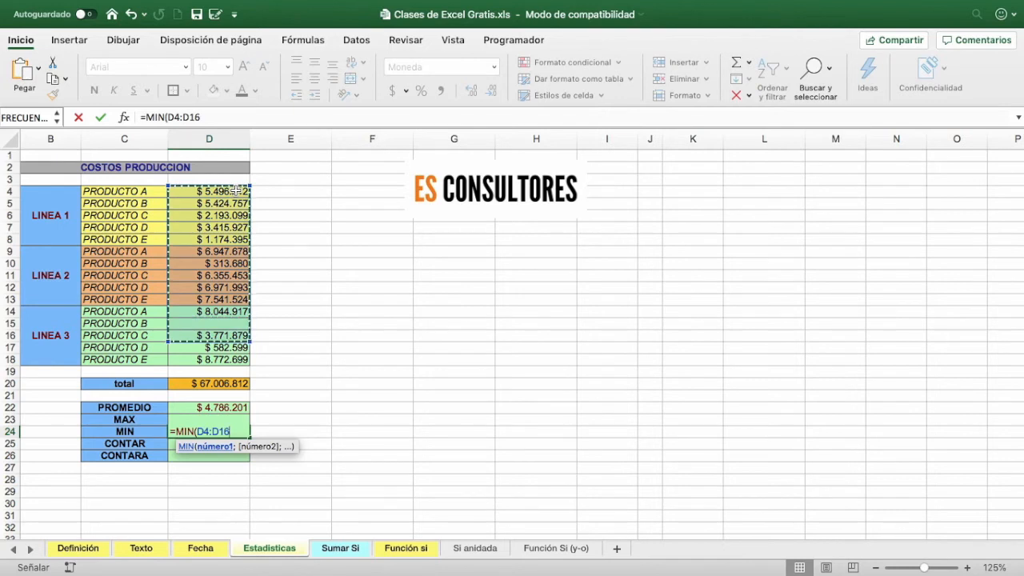
{"action": "key", "text": "shift+Down"}
{"action": "key", "text": "shift+Down"}
{"action": "key", "text": "Return"}
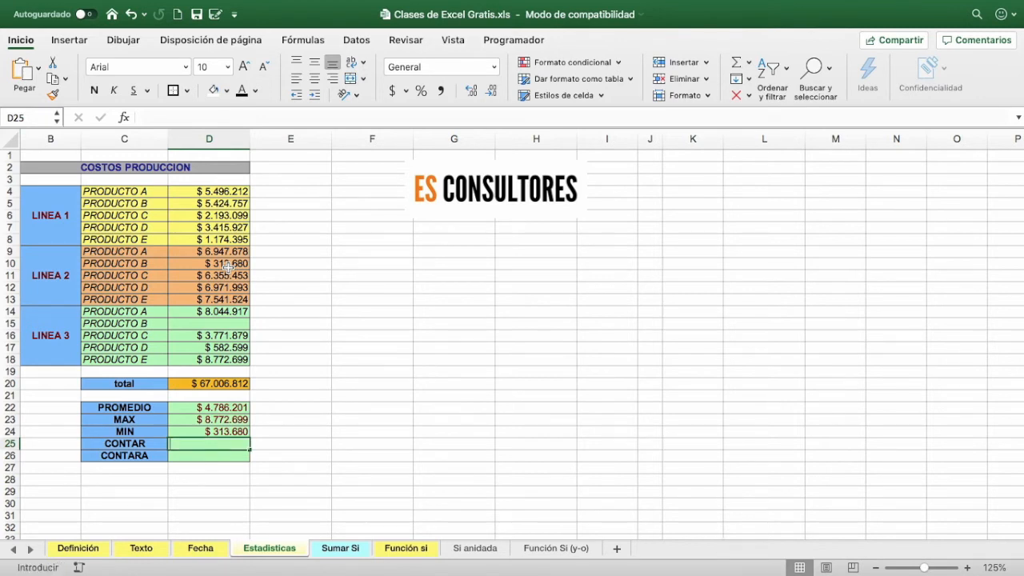
Count the numeric cells of the production costs D4:D18 in cell D25 with the CONTAR function
{"action": "type", "text": "=con"}
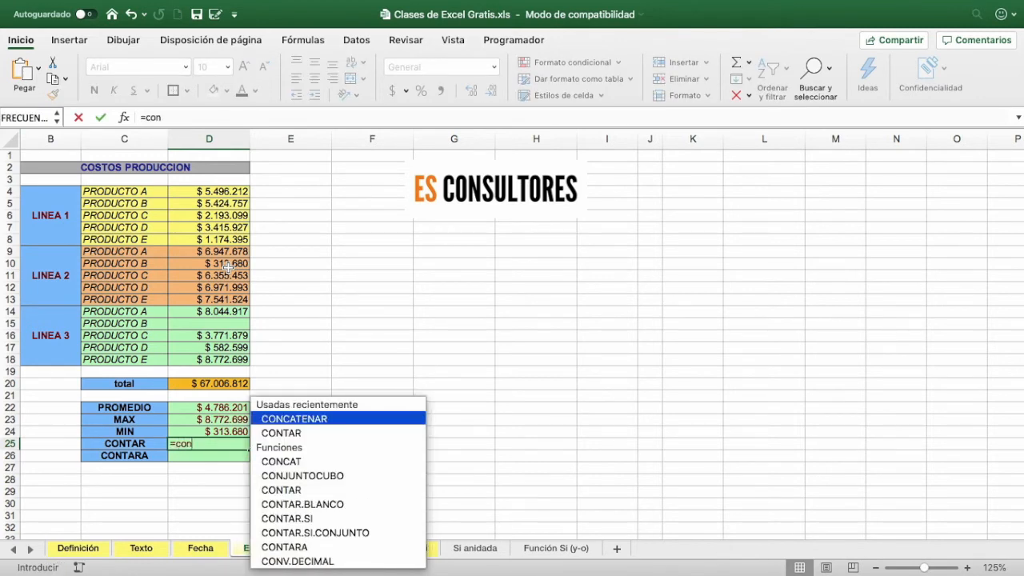
{"action": "key", "text": "Down"}
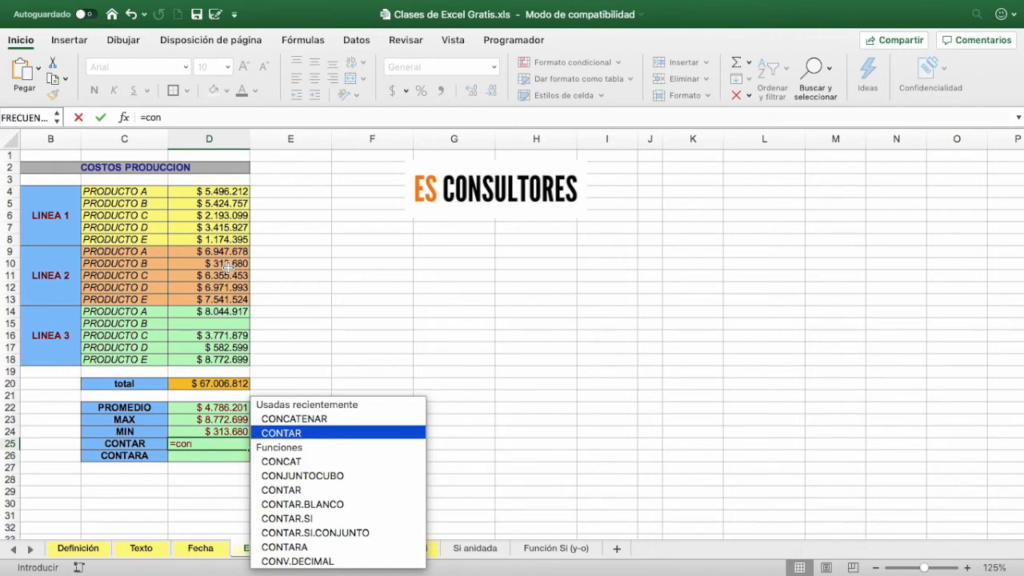
{"action": "key", "text": "Tab"}
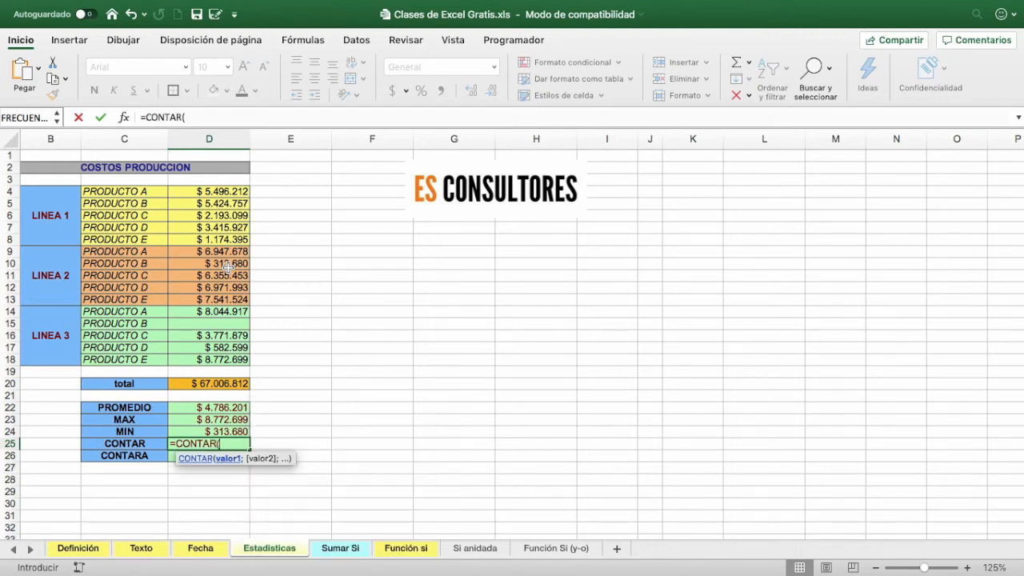
{"action": "left_click", "coordinate": [221, 192]}
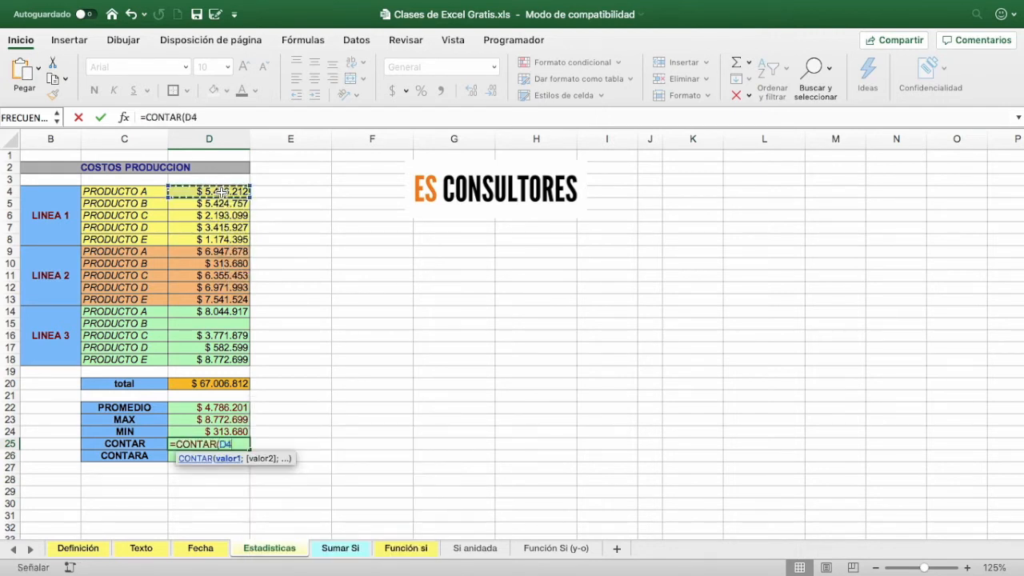
{"action": "key", "text": "super+shift+Down"}
{"action": "key", "text": "super+shift+Down"}
{"action": "key", "text": "super+shift+Down"}
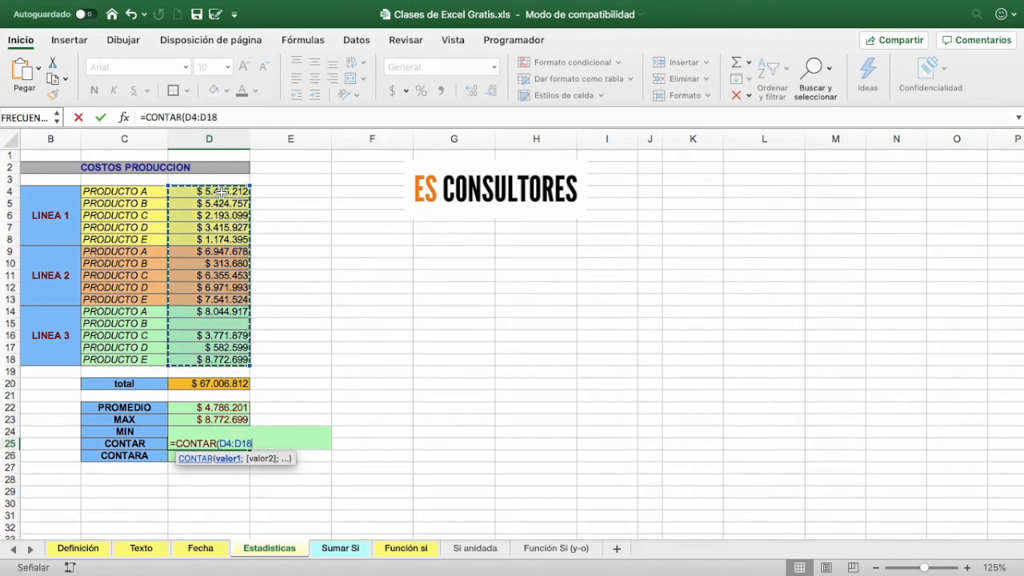
{"action": "key", "text": "Return"}
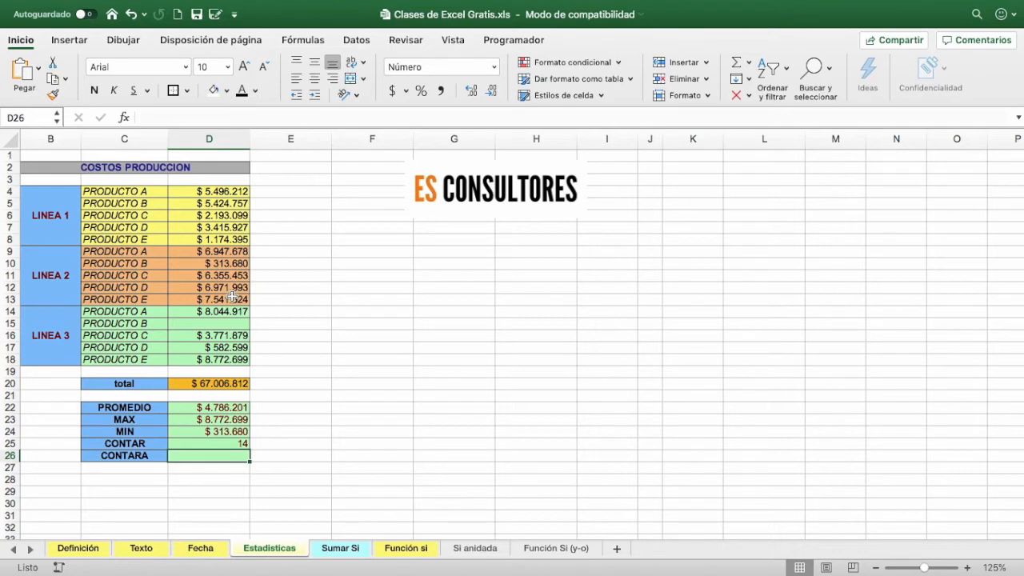
Count the non-empty cells of the production costs D4:D18 in cell D26 with the CONTARA function
{"action": "type", "text": "="}
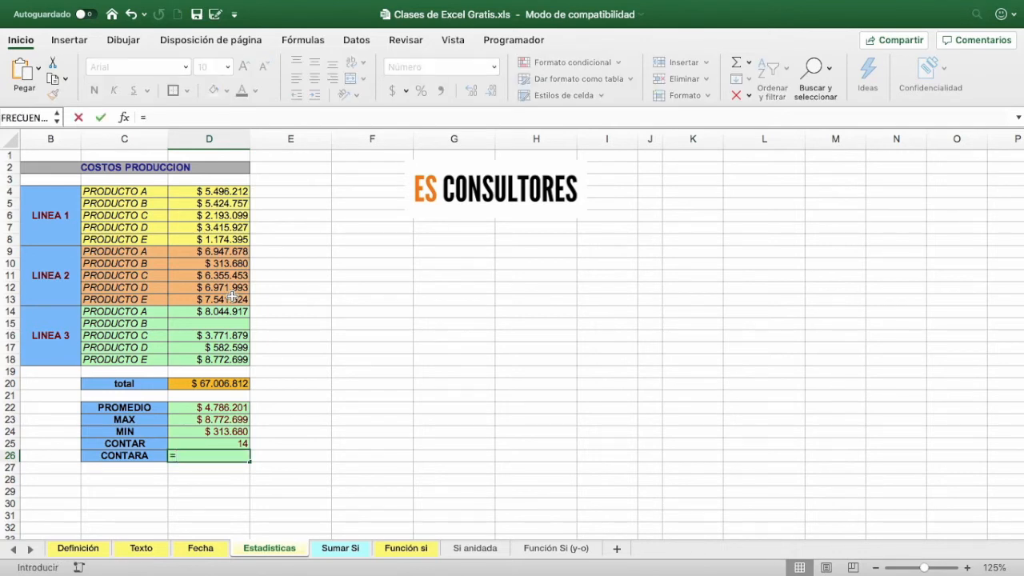
{"action": "type", "text": "con"}
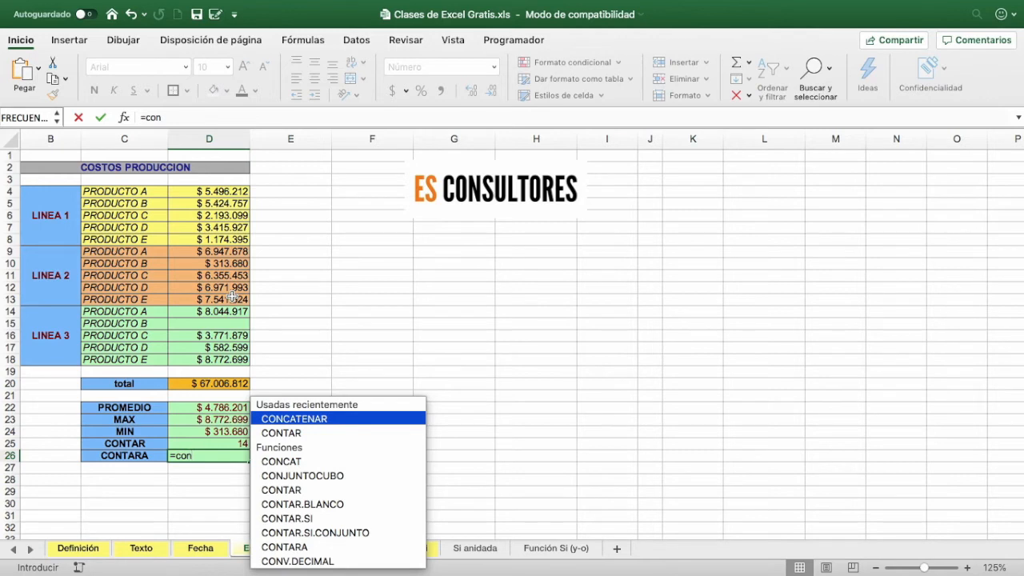
{"action": "type", "text": "tara"}
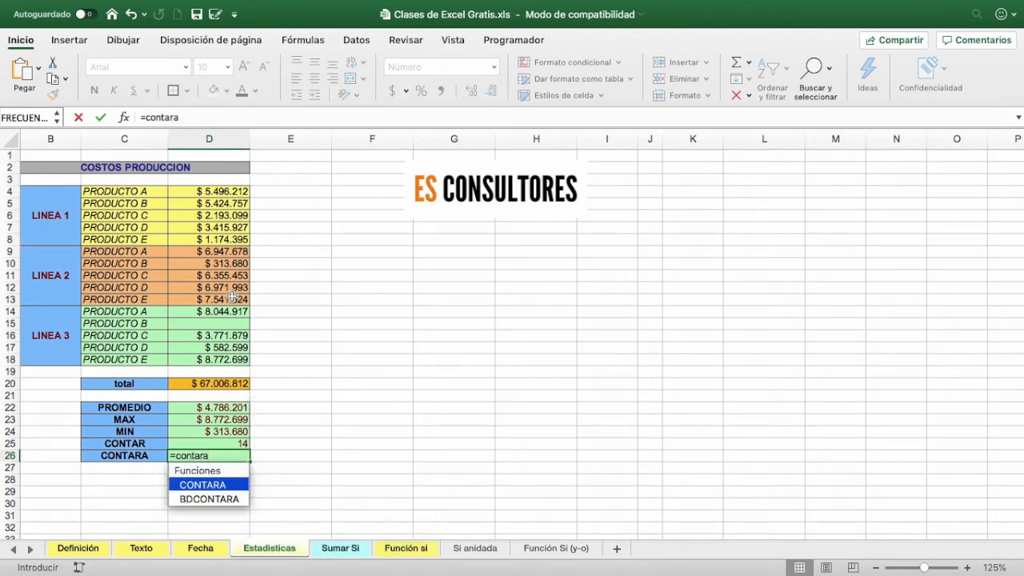
{"action": "key", "text": "Tab"}
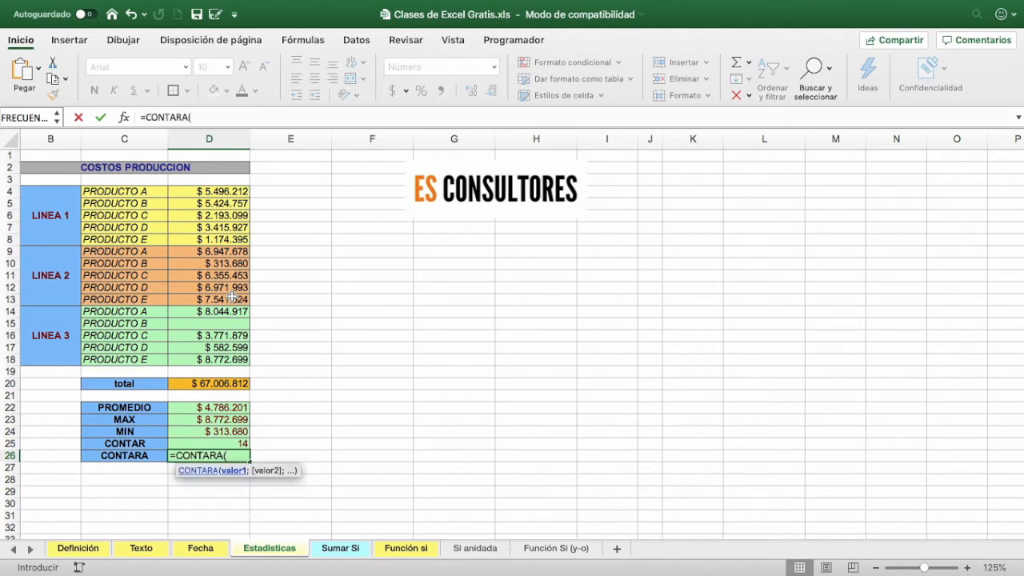
{"action": "left_click", "coordinate": [214, 193]}
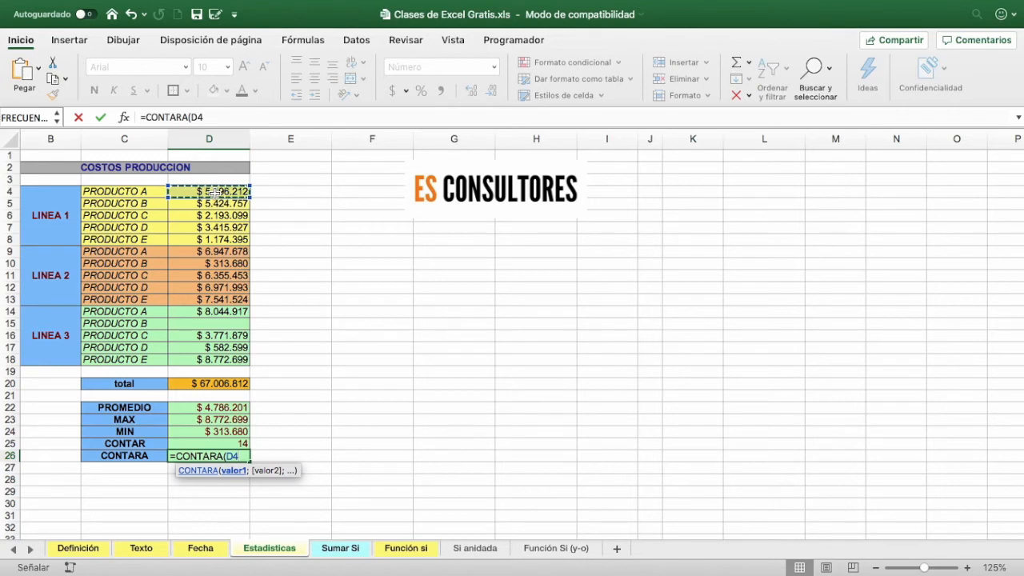
{"action": "key", "text": "ctrl+shift+Down"}
{"action": "key", "text": "shift+Down"}
{"action": "key", "text": "shift+Down"}
{"action": "key", "text": "shift+Down"}
{"action": "key", "text": "shift+Down"}
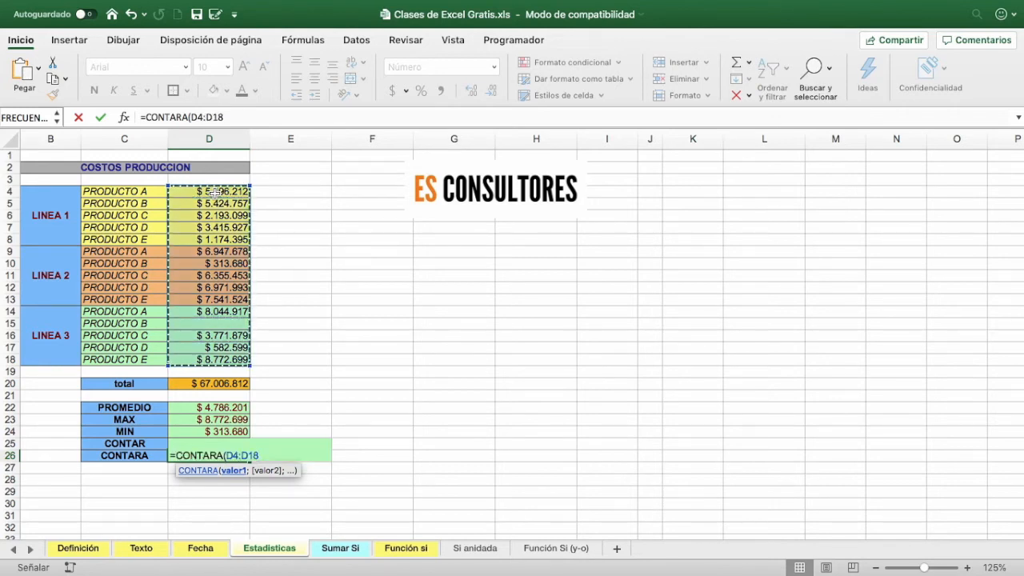
{"action": "key", "text": "Return"}
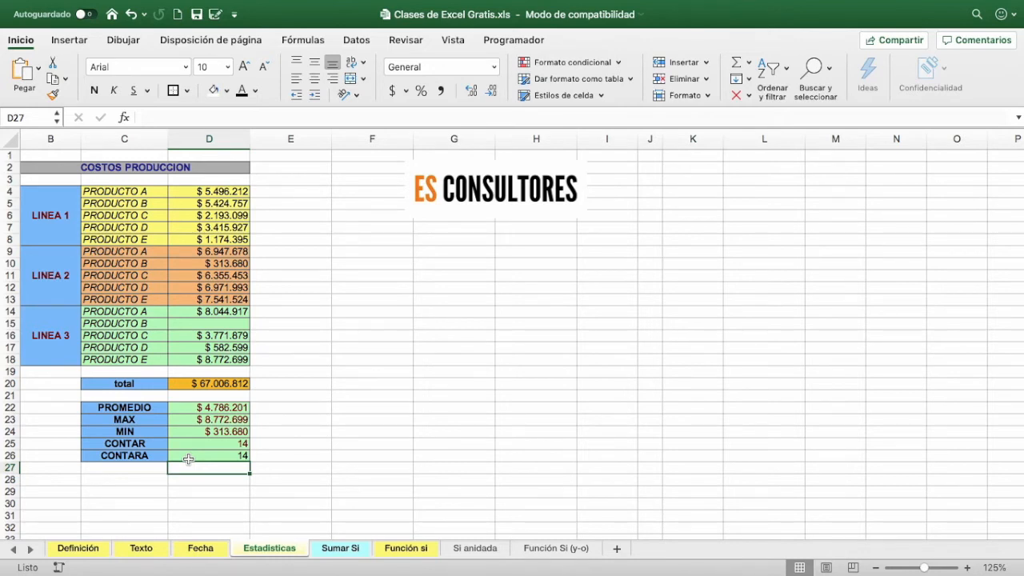
Enter the letter j in the empty cost cell D15 of LINEA 3's PRODUCTO B
{"action": "left_click", "coordinate": [238, 323]}
{"action": "type", "text": "j"}
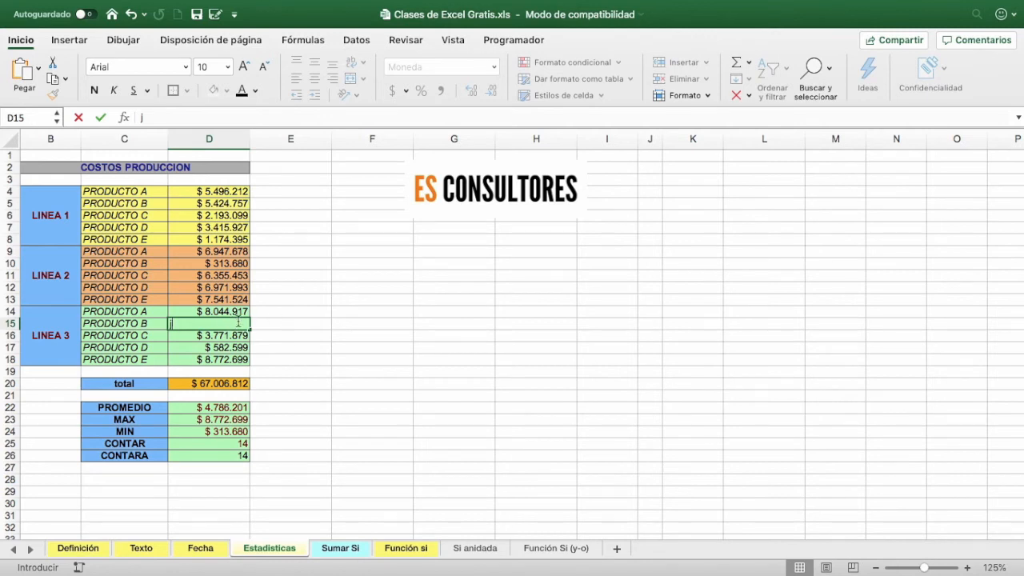
{"action": "key", "text": "Return"}
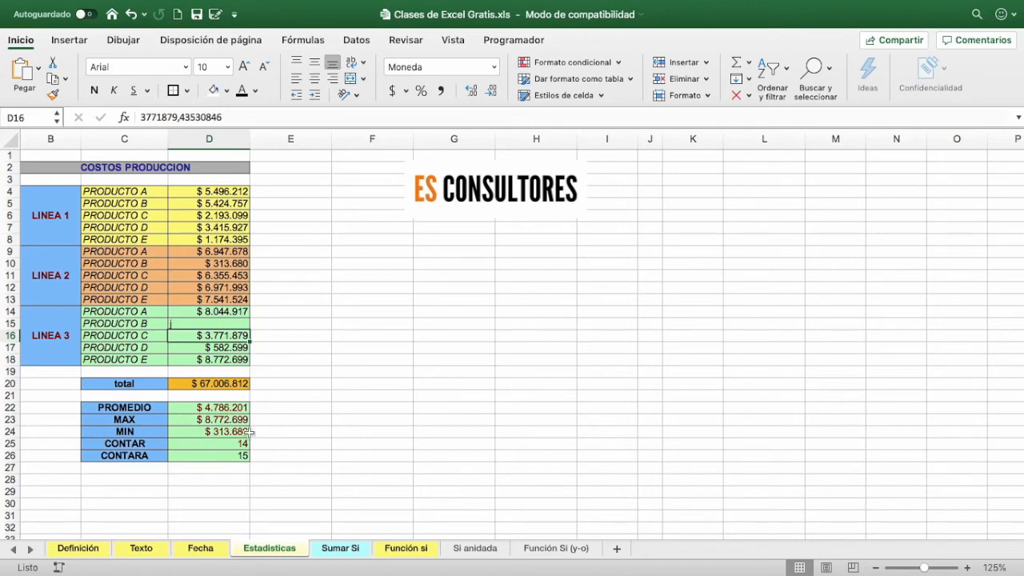
On the Sumar Si sheet, select the CUADERNOS quantities D4, D15, D23 and D32 together to check their sum
{"action": "left_click", "coordinate": [340, 548]}
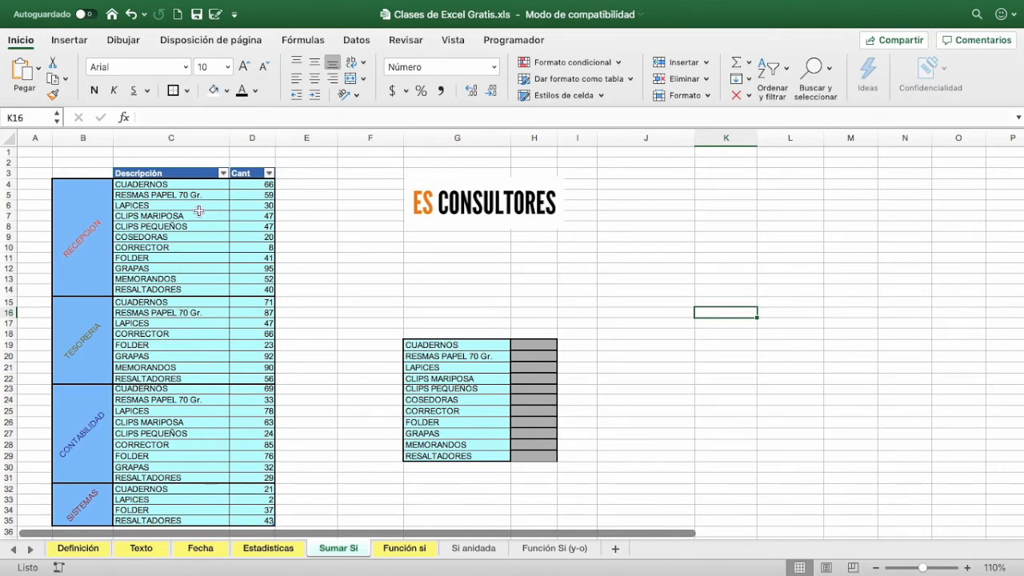
{"action": "left_click", "coordinate": [248, 184]}
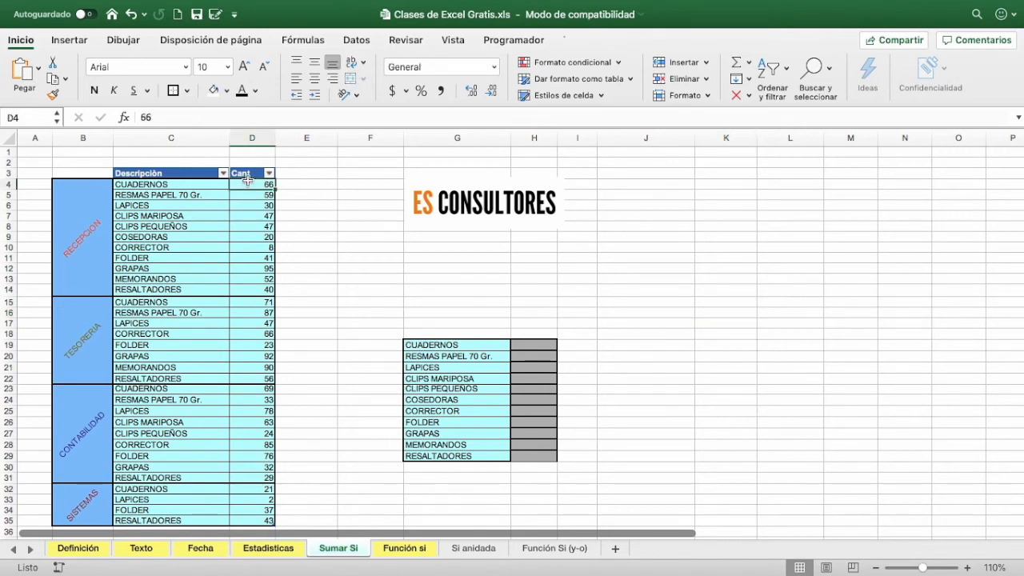
{"action": "left_click", "coordinate": [244, 305]}
{"action": "left_click", "coordinate": [256, 389]}
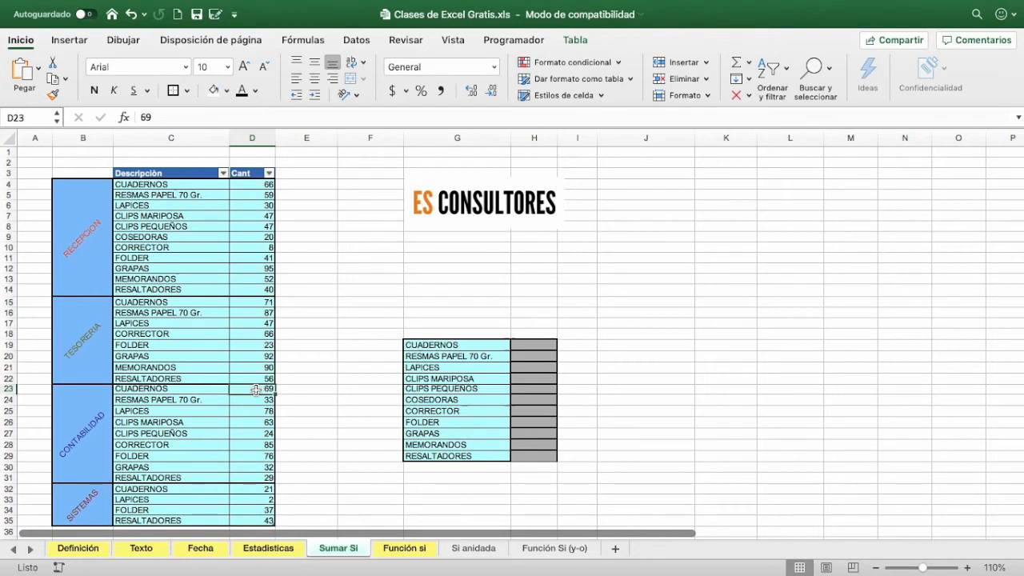
{"action": "left_click", "coordinate": [262, 487]}
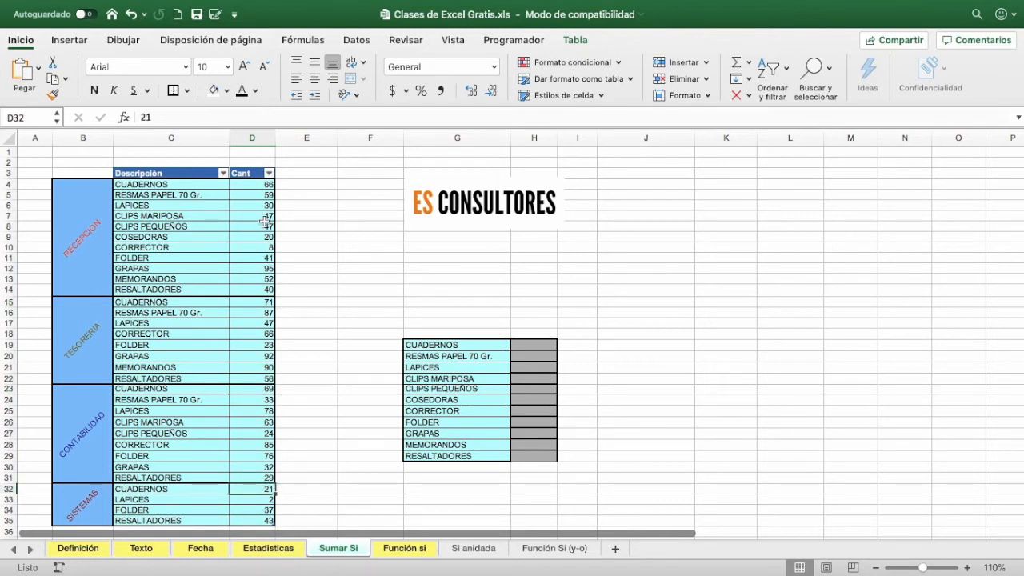
{"action": "left_click", "coordinate": [265, 183]}
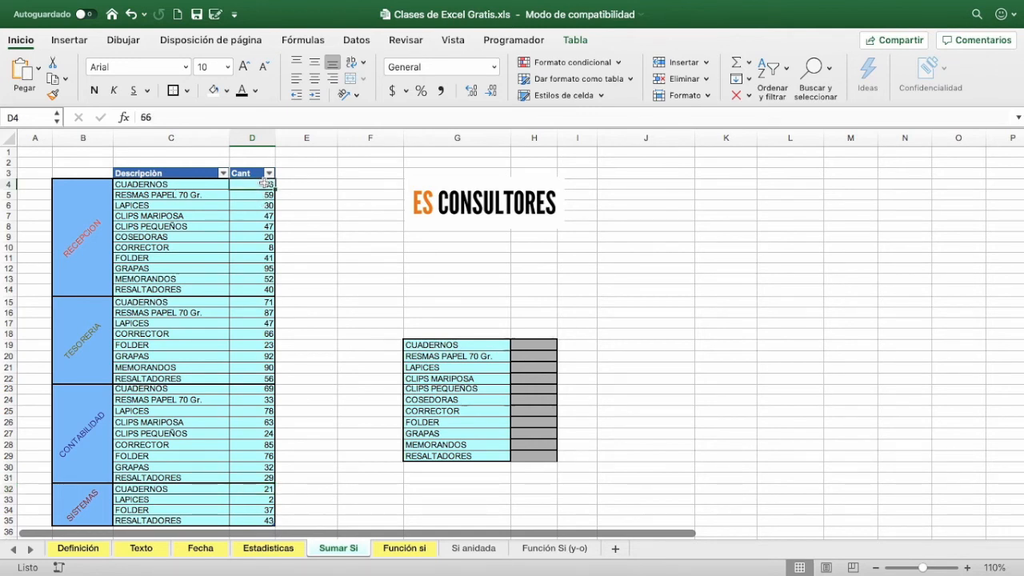
{"action": "left_click", "coordinate": [265, 302], "text": "super"}
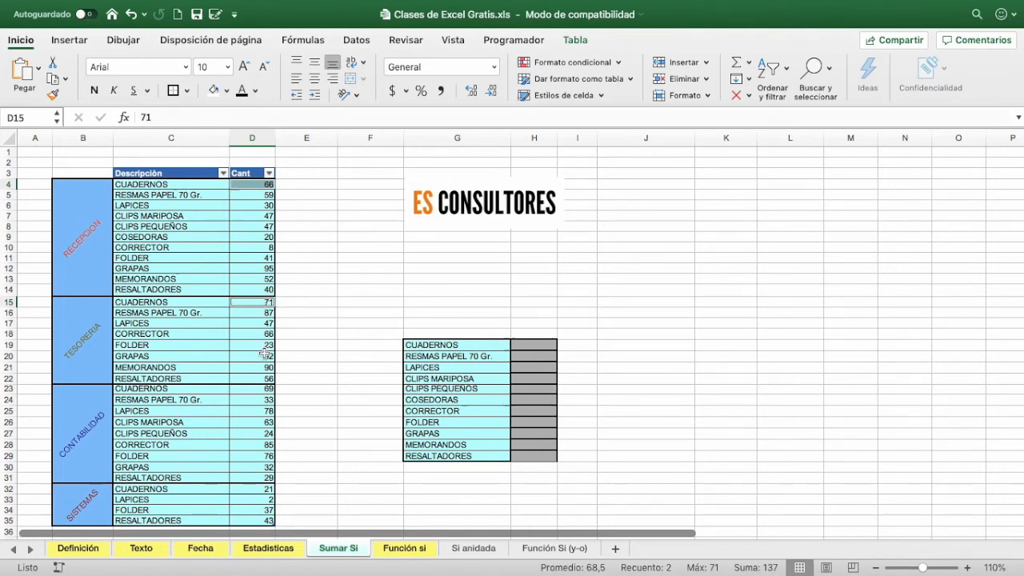
{"action": "left_click", "coordinate": [237, 389], "text": "super"}
{"action": "left_click", "coordinate": [252, 491], "text": "super"}
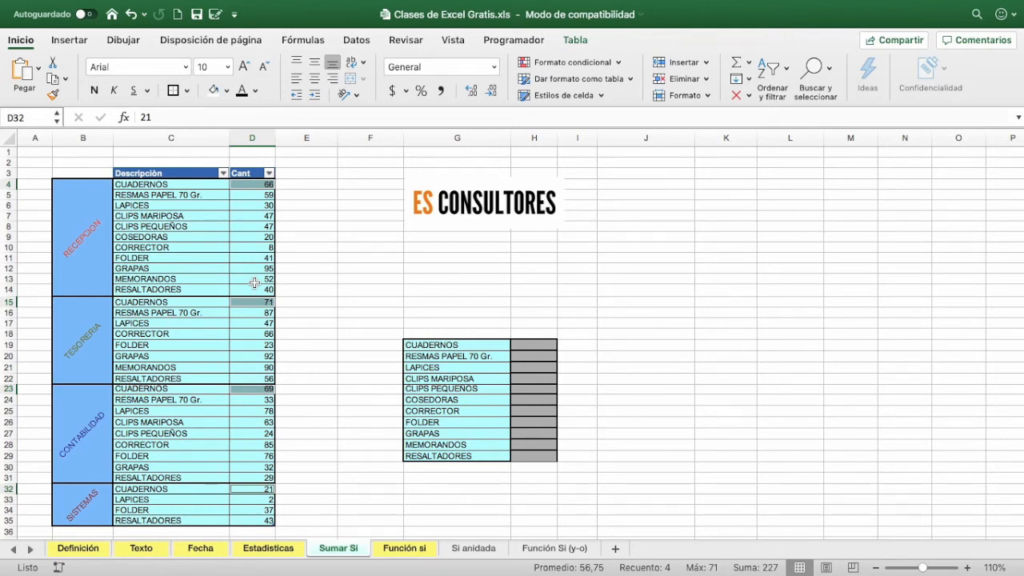
Total the CUADERNOS quantities in H19 with SUMAR.SI, using range C4:C35, criterion G19 and sum range D4:D35
{"action": "left_click", "coordinate": [533, 344]}
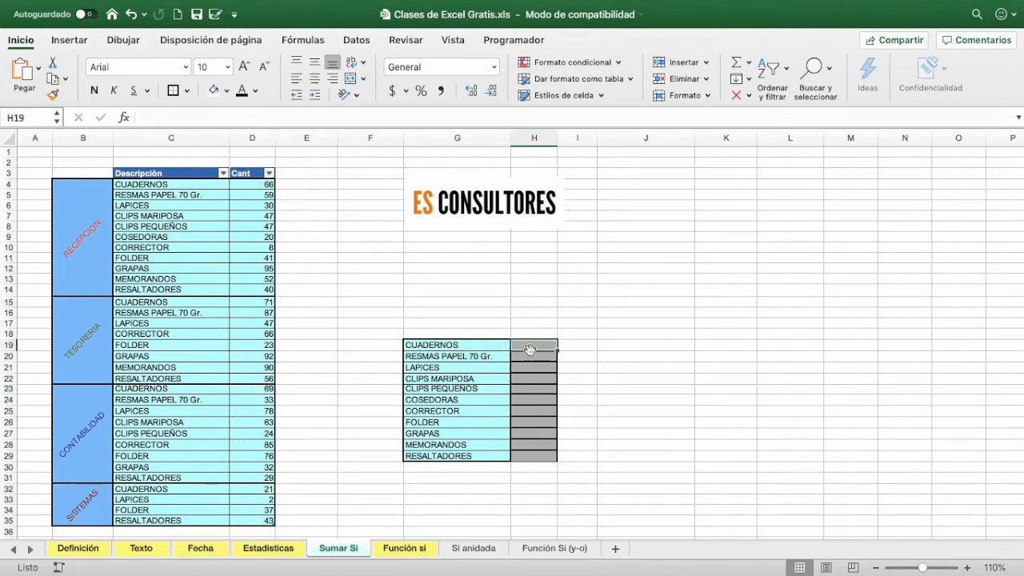
{"action": "type", "text": "="}
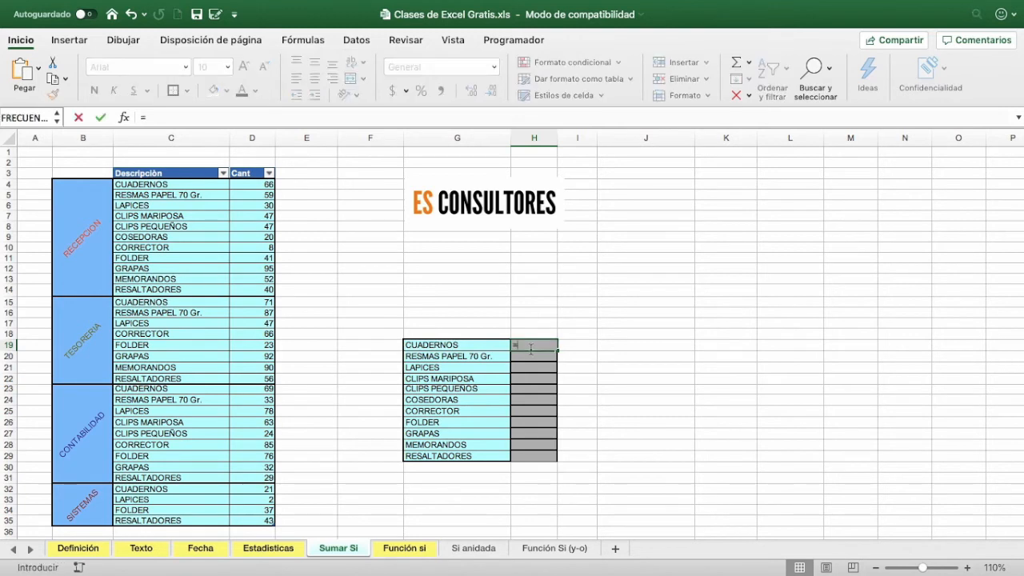
{"action": "type", "text": "suma"}
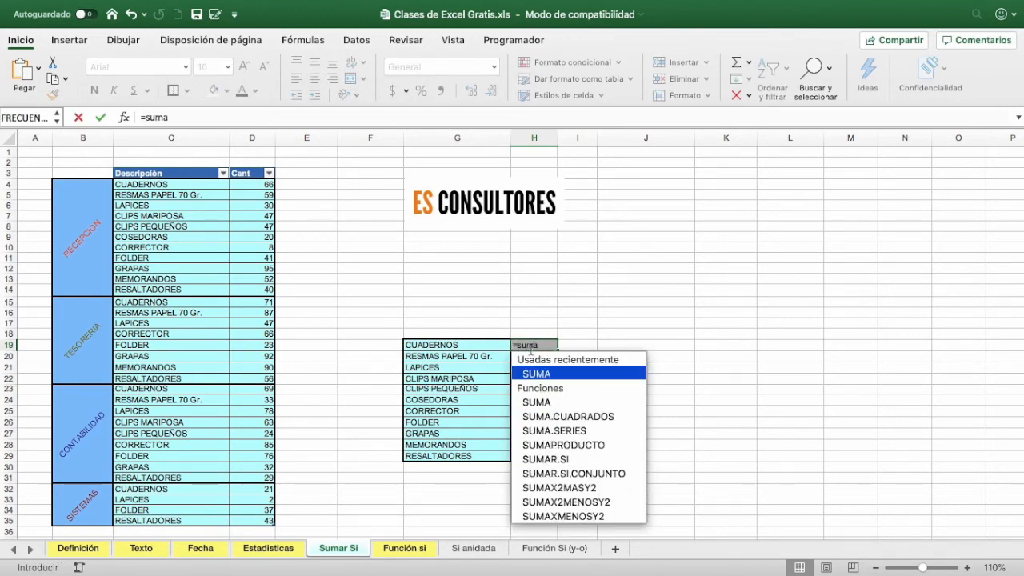
{"action": "type", "text": "r"}
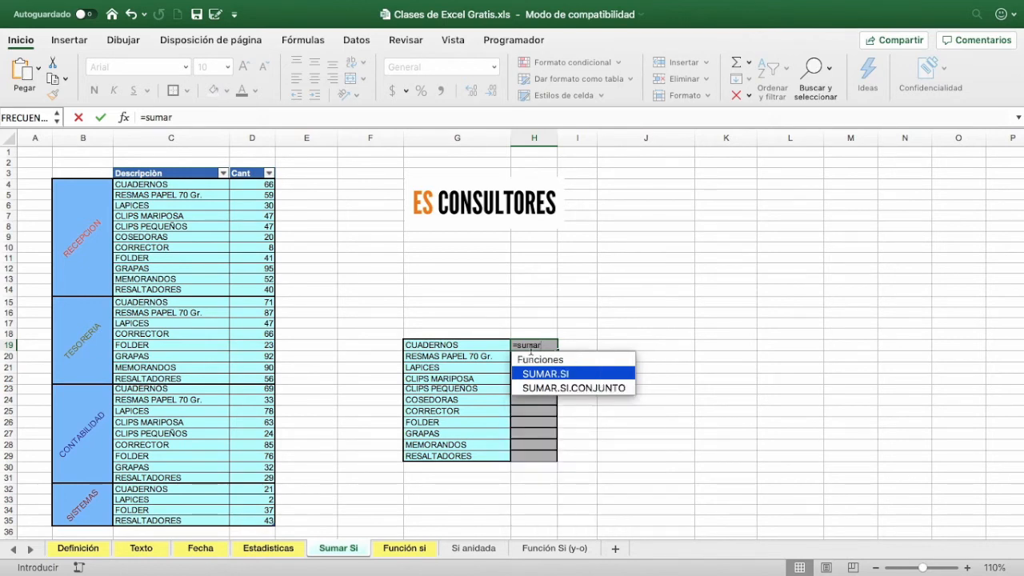
{"action": "key", "text": "Tab"}
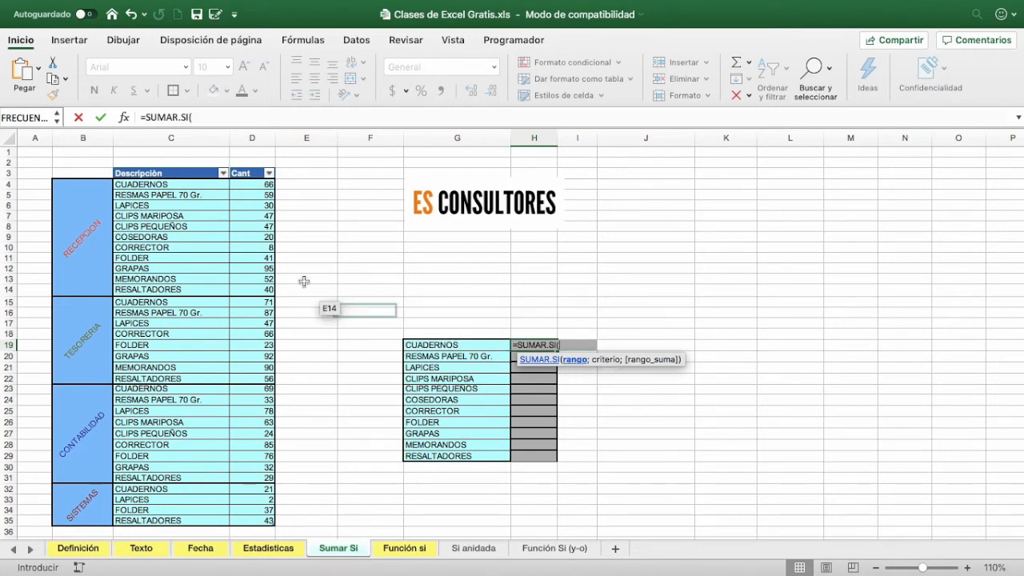
{"action": "left_click", "coordinate": [209, 184]}
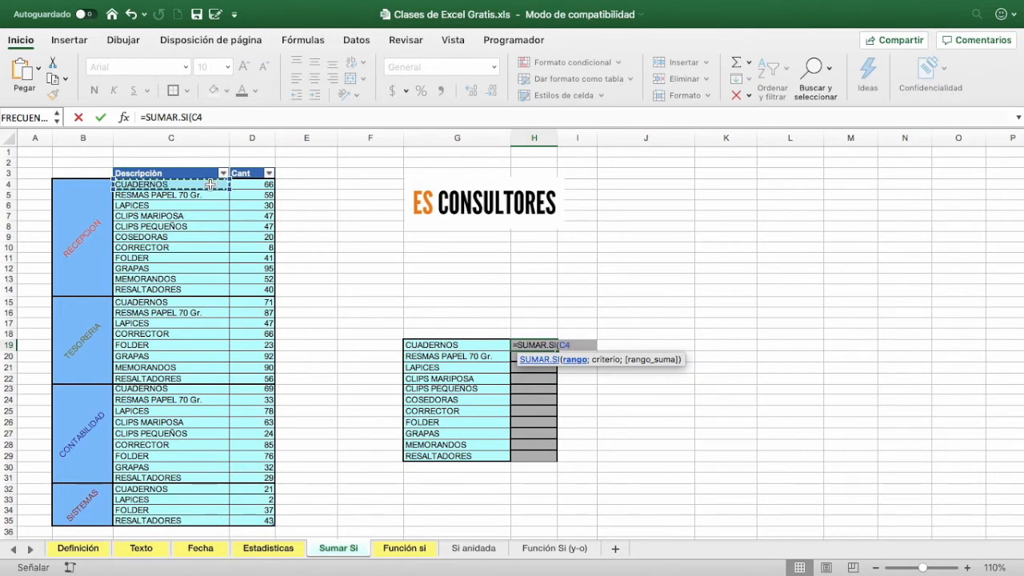
{"action": "key", "text": "ctrl+shift+Down"}
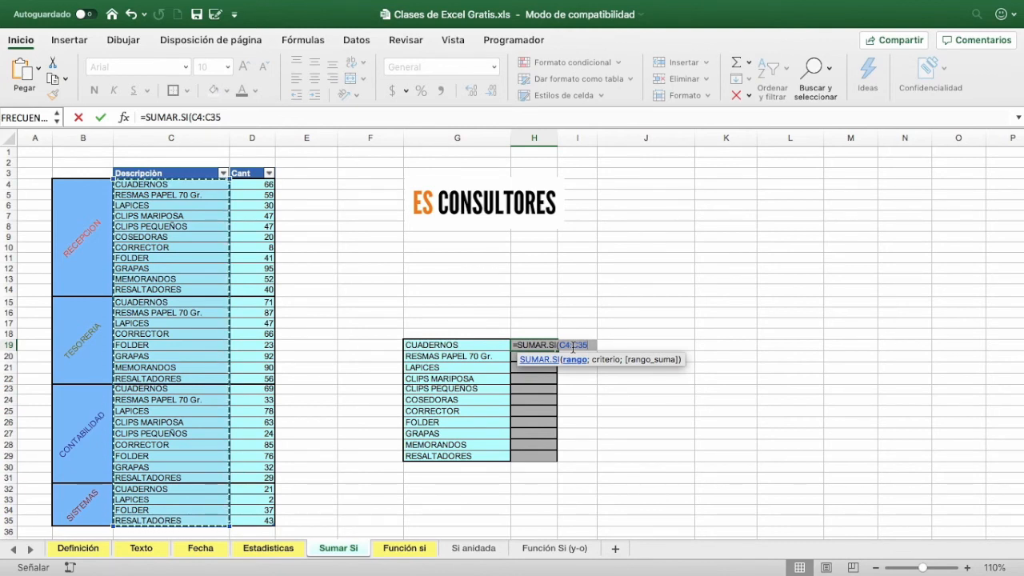
{"action": "type", "text": ";"}
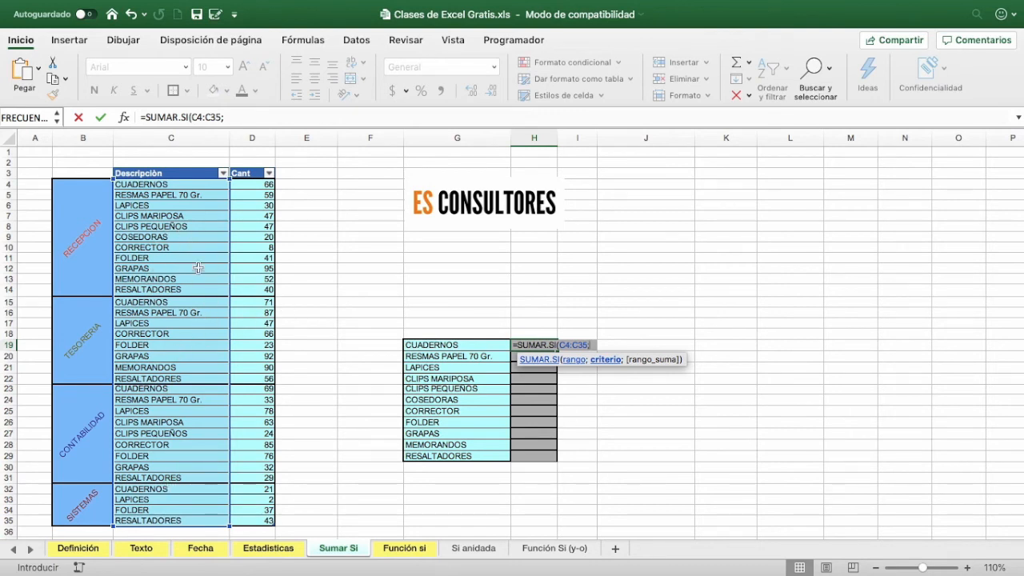
{"action": "left_click", "coordinate": [432, 345]}
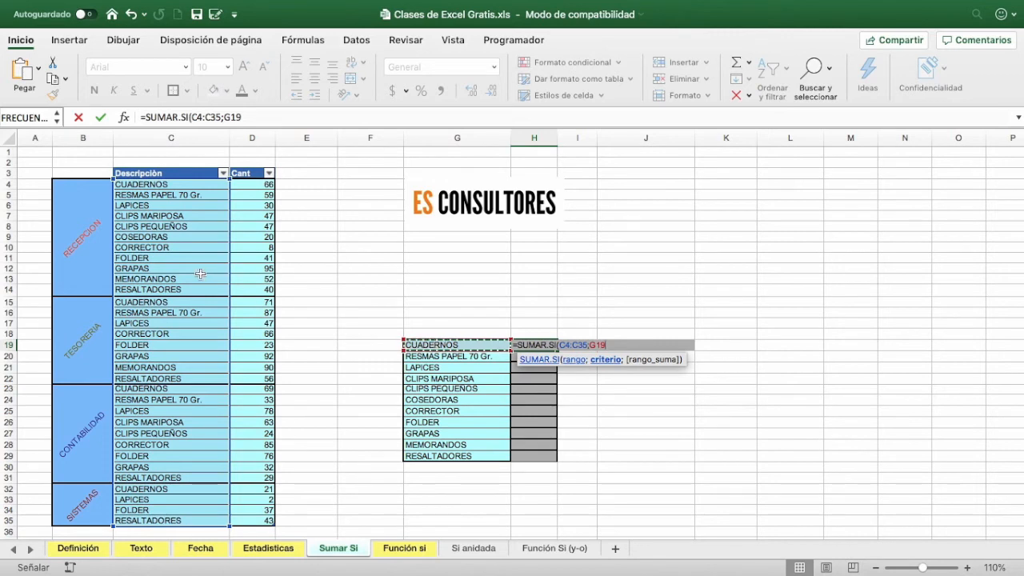
{"action": "type", "text": ";"}
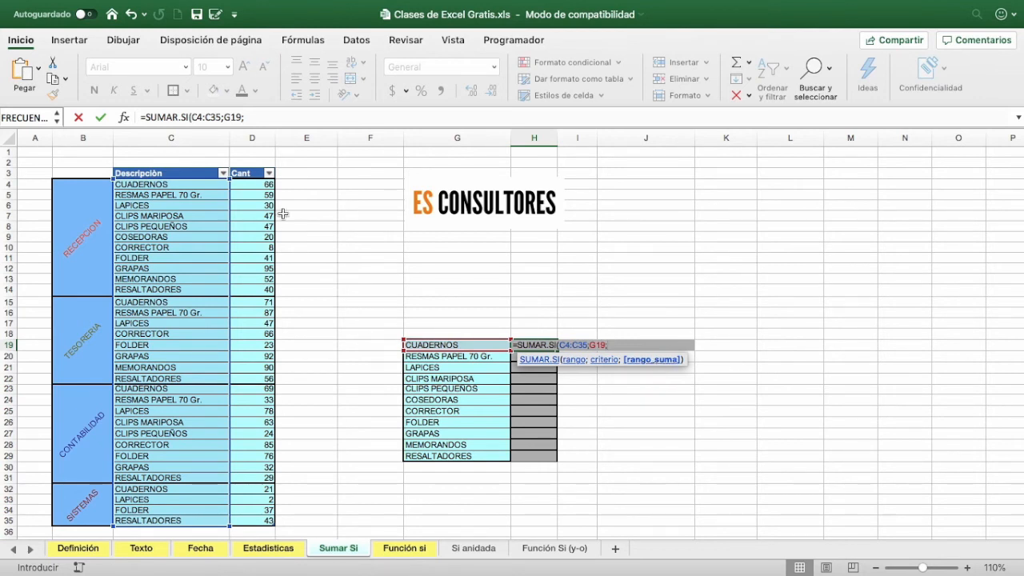
{"action": "left_click", "coordinate": [267, 186]}
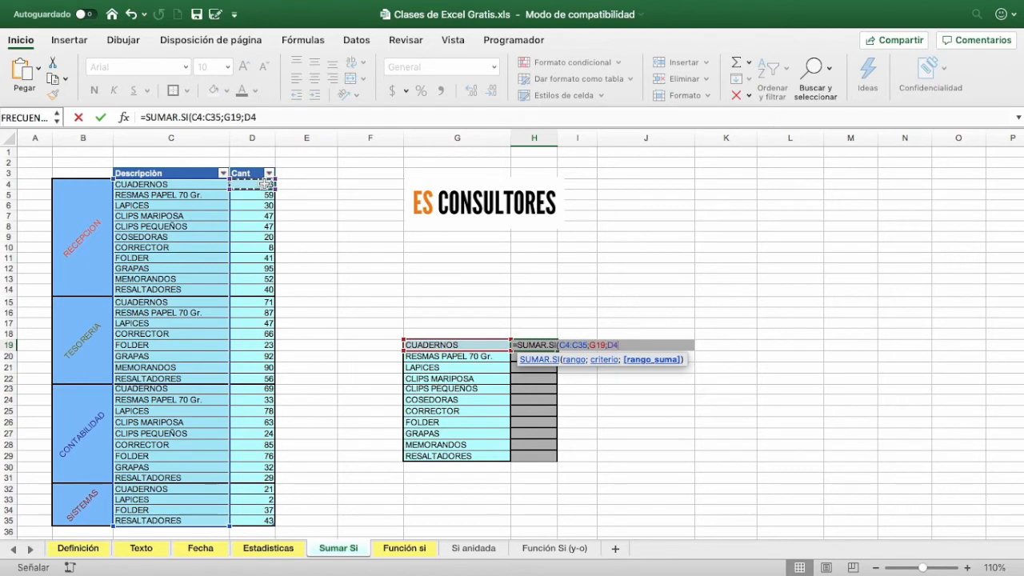
{"action": "key", "text": "ctrl+shift+Down"}
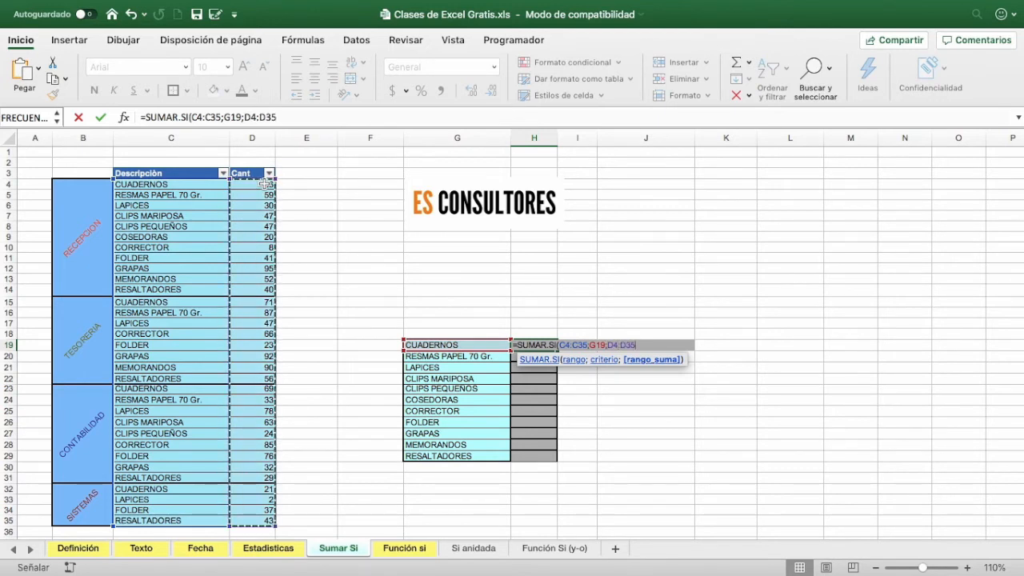
{"action": "key", "text": "Return"}
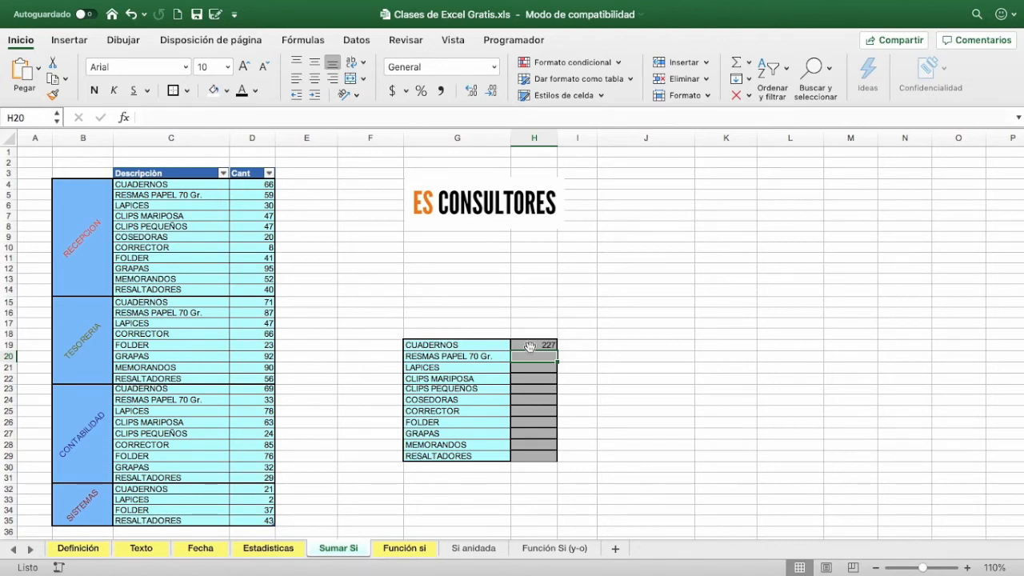
Fill the SUMAR.SI formula from H19 down through the RESALTADORES row in H29
{"action": "left_click", "coordinate": [528, 346]}
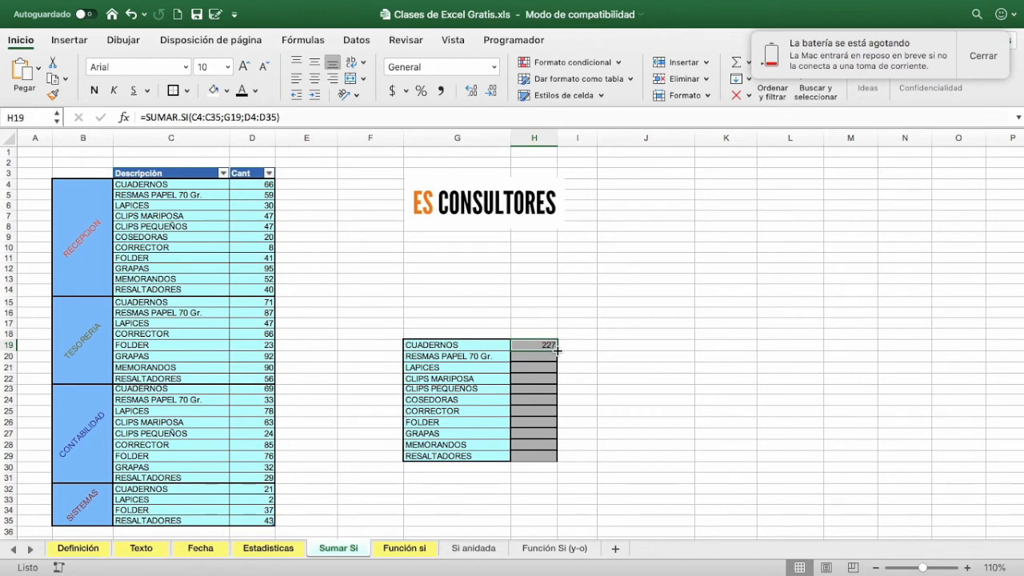
{"action": "left_click_drag", "start_coordinate": [557, 350], "coordinate": [559, 461]}
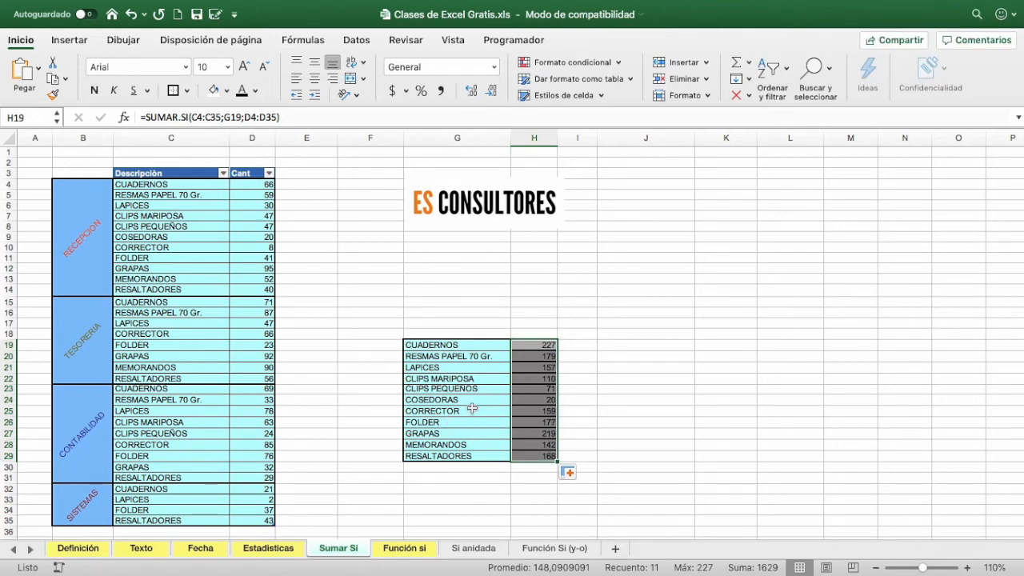
On the Función si sheet, enter =SI(F5>=30;"APROBADO";"REPROBADO") in the first student's CONCEPTO cell G5
{"action": "left_click", "coordinate": [423, 553]}
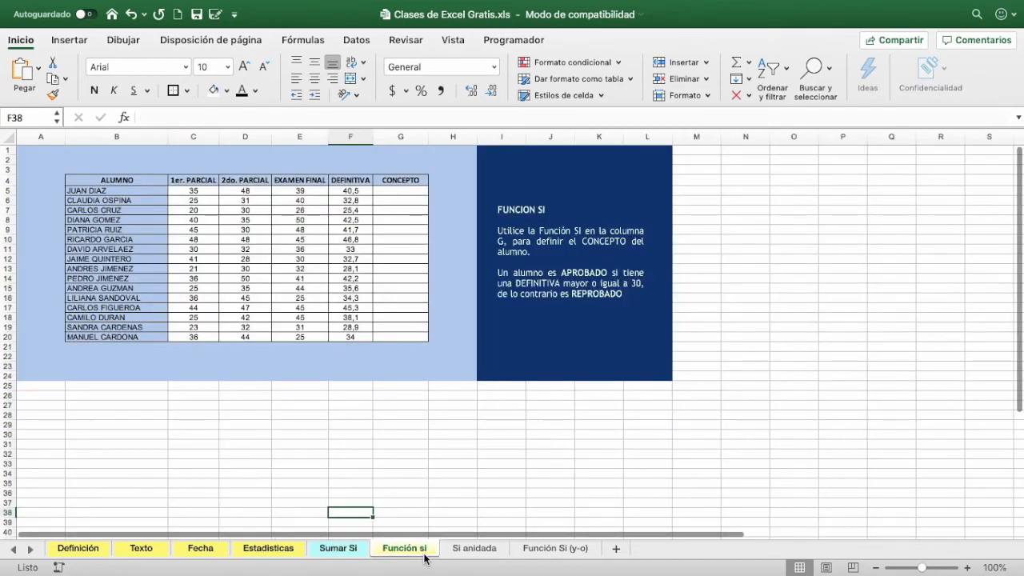
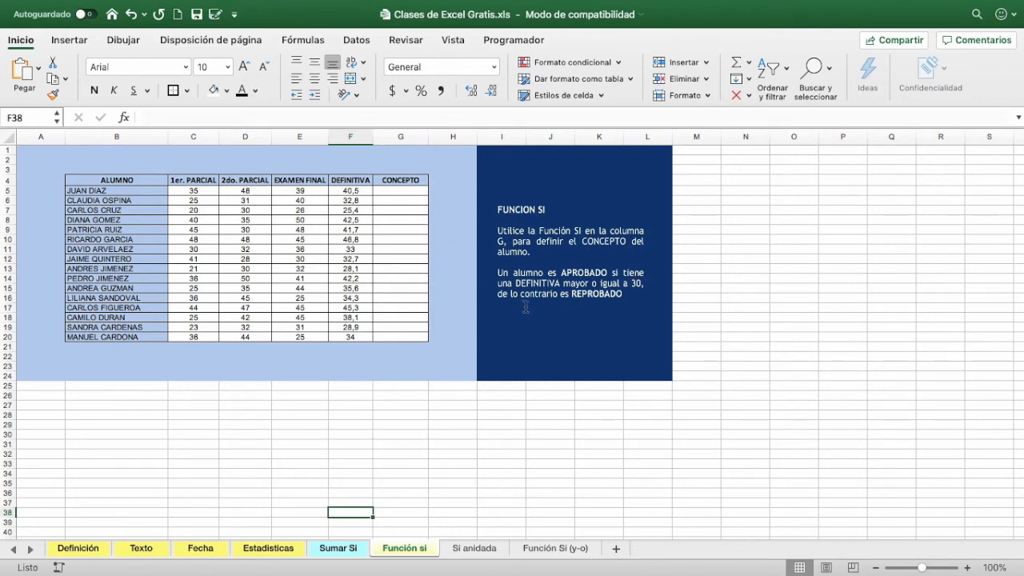
{"action": "left_click", "coordinate": [413, 192]}
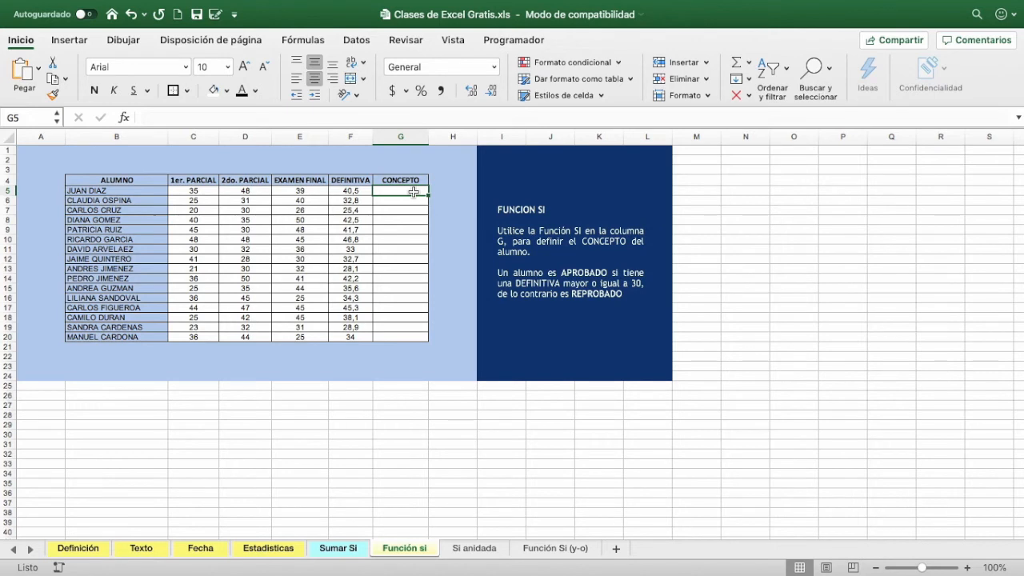
{"action": "double_click", "coordinate": [414, 192]}
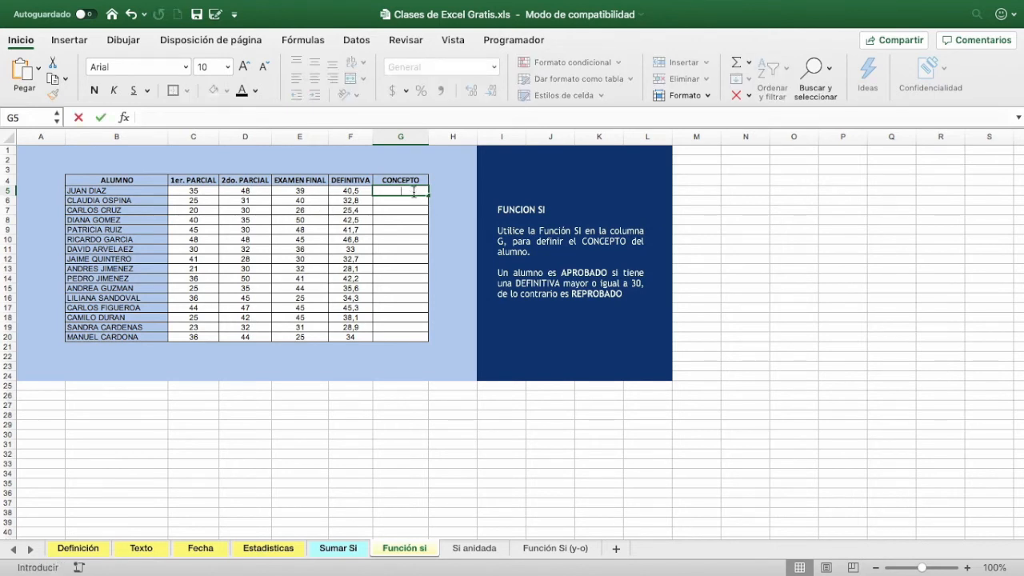
{"action": "type", "text": "=si"}
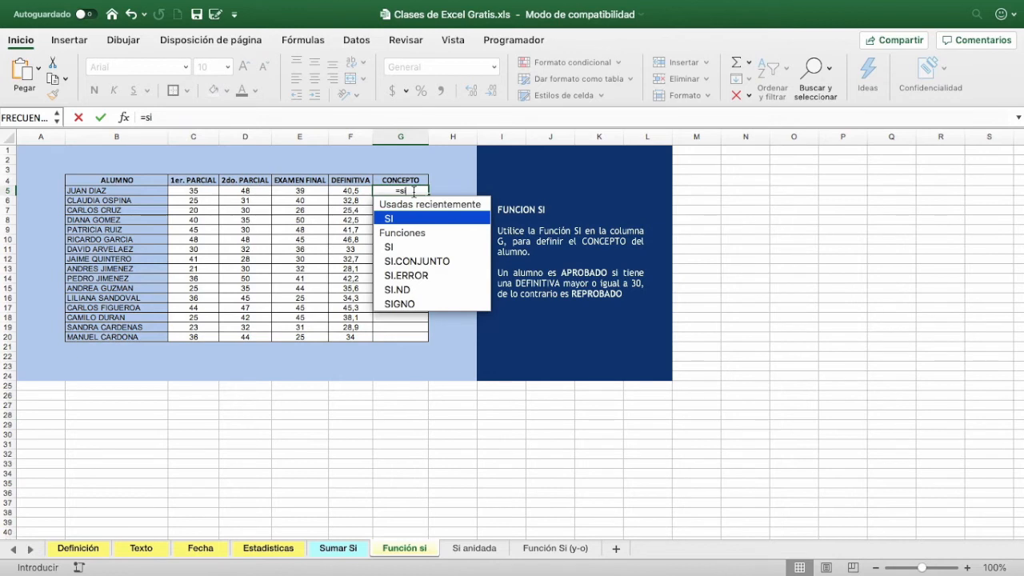
{"action": "key", "text": "Tab"}
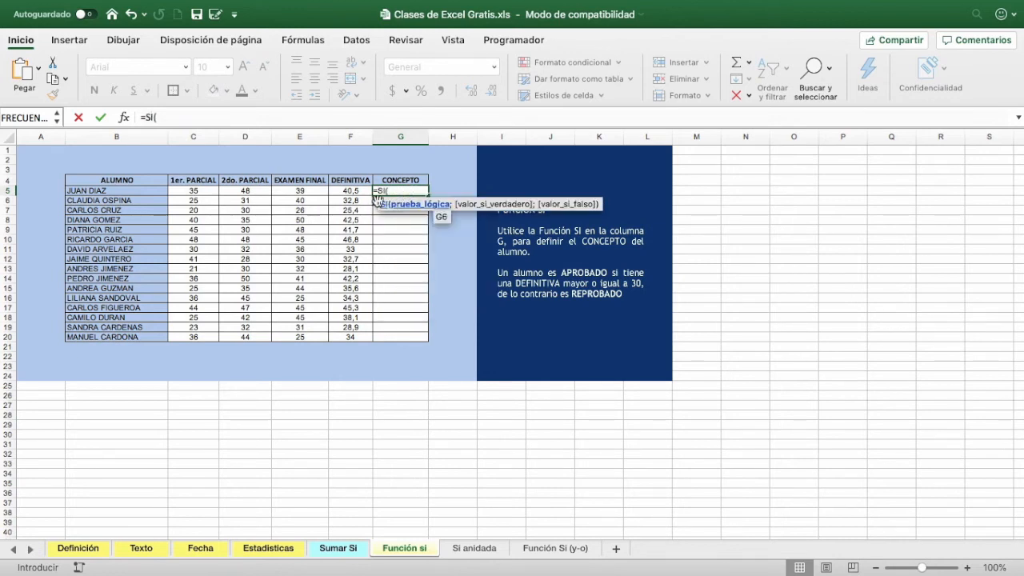
{"action": "left_click", "coordinate": [354, 191]}
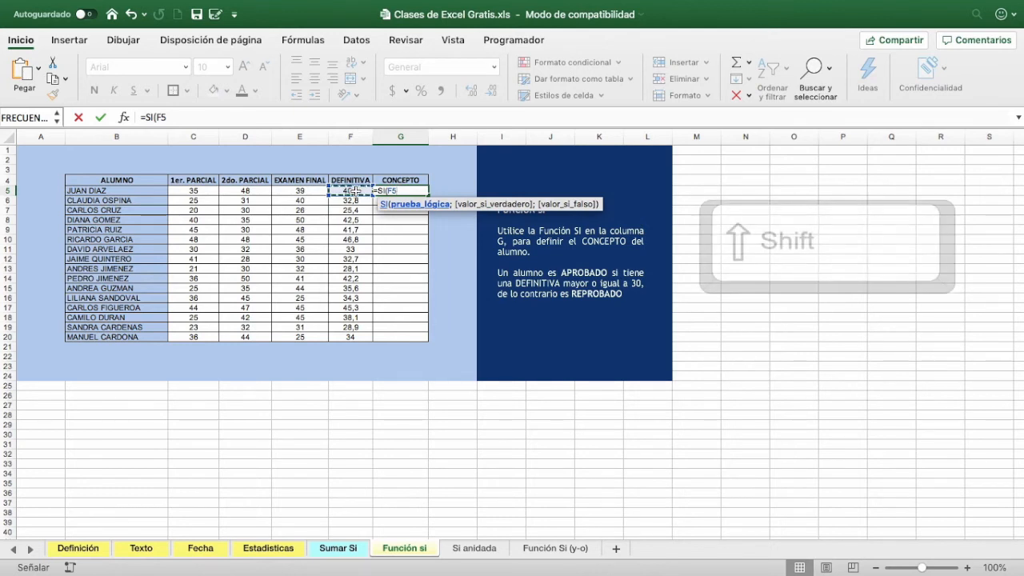
{"action": "type", "text": ">="}
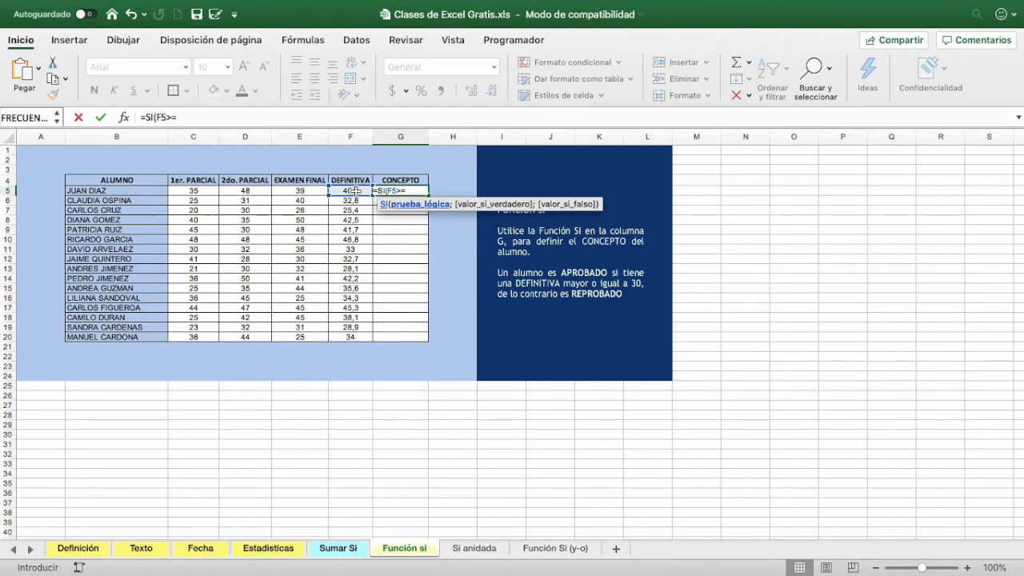
{"action": "type", "text": "30"}
{"action": "type", "text": ";"}
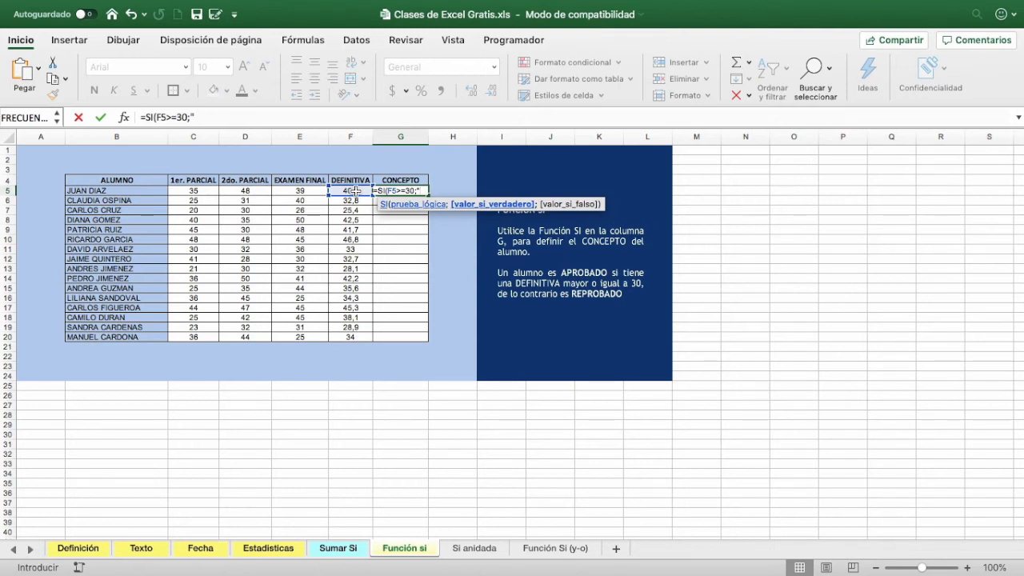
{"action": "type", "text": "APRO"}
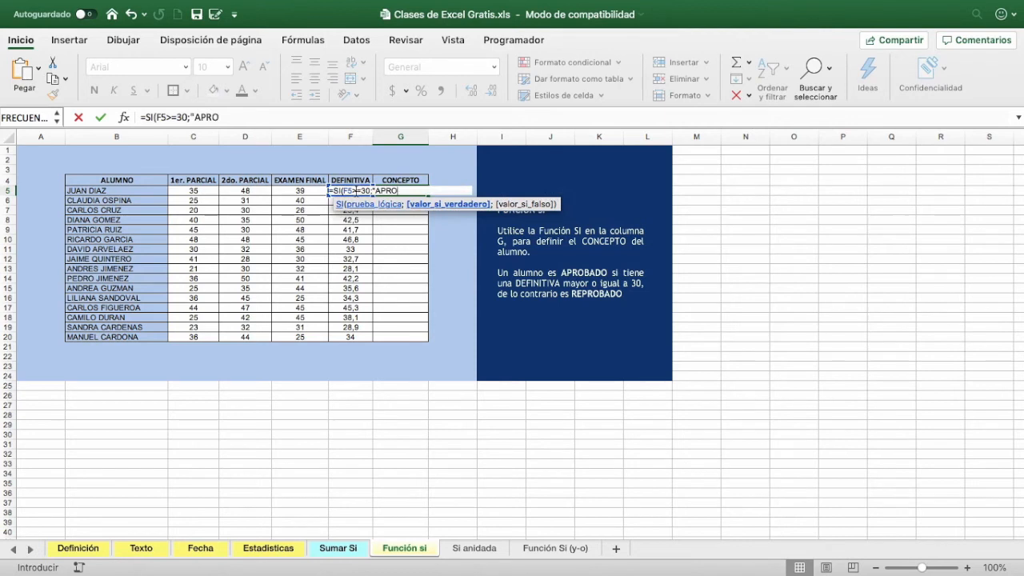
{"action": "type", "text": "BADO"}
{"action": "type", "text": ";"}
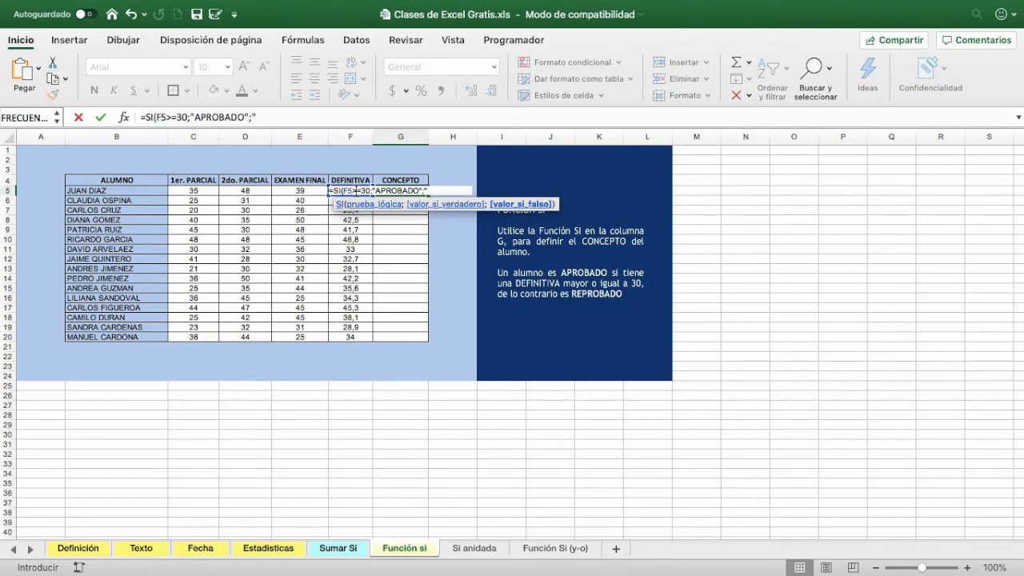
{"action": "type", "text": "REPROBADO"}
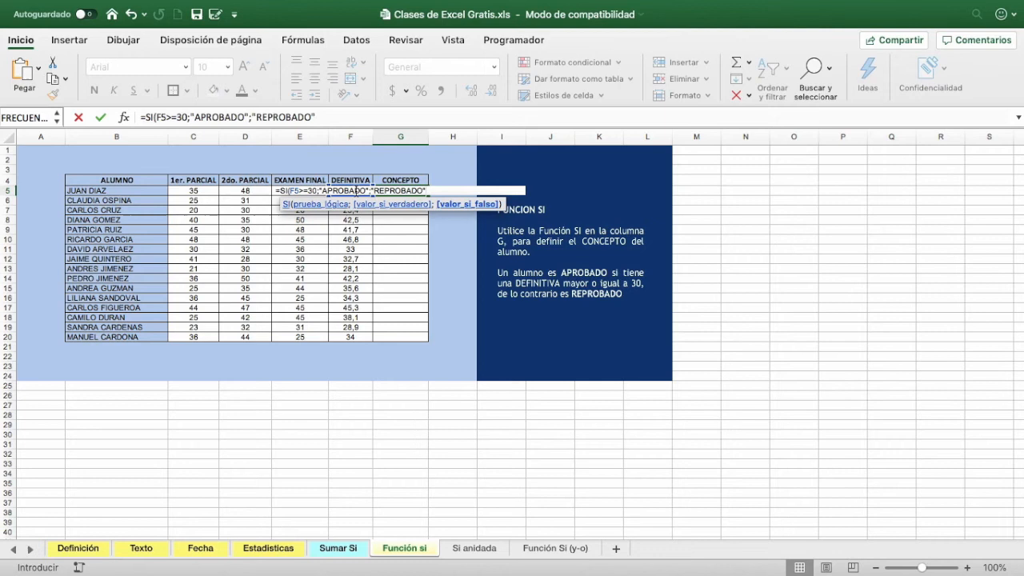
{"action": "type", "text": "\")"}
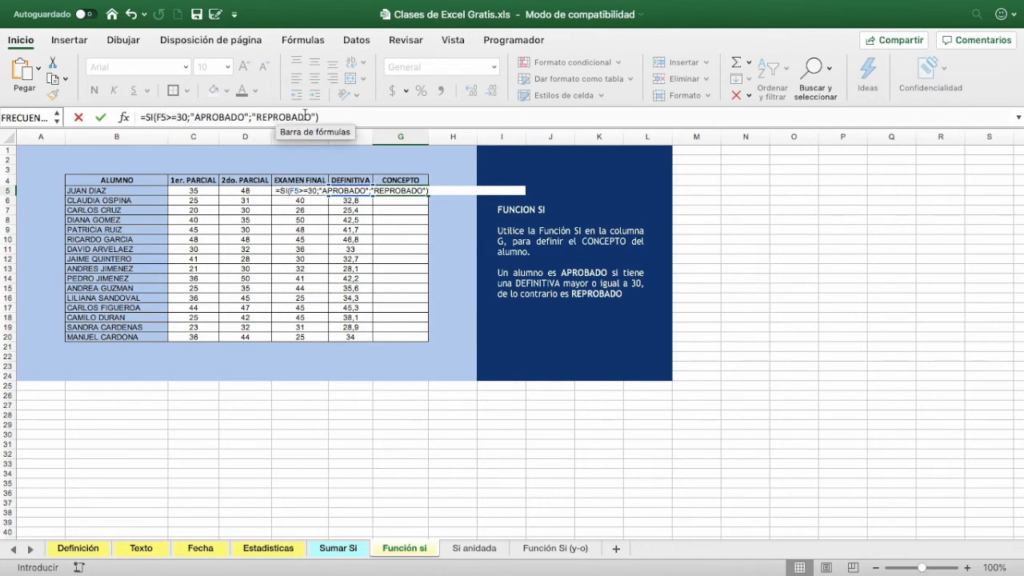
{"action": "key", "text": "Return"}
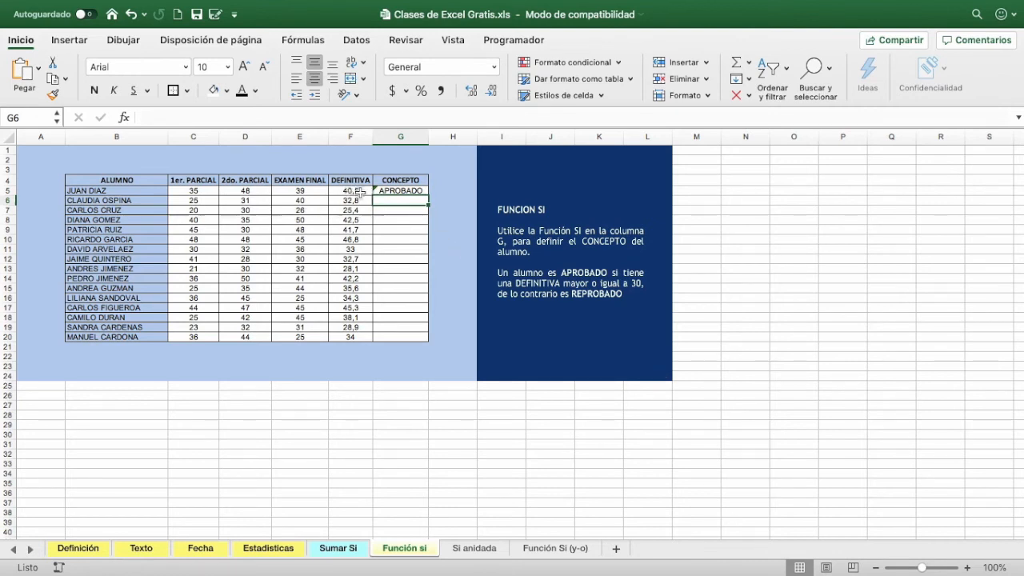
Fill the SI formula from G5 down the CONCEPTO column to the last student in row 20
{"action": "left_click", "coordinate": [400, 191]}
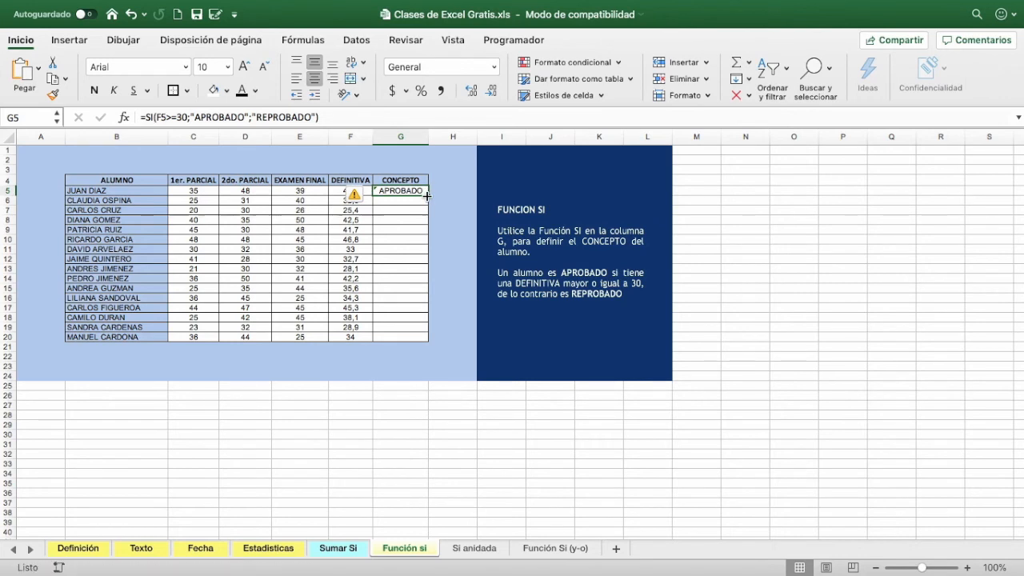
{"action": "double_click", "coordinate": [427, 195]}
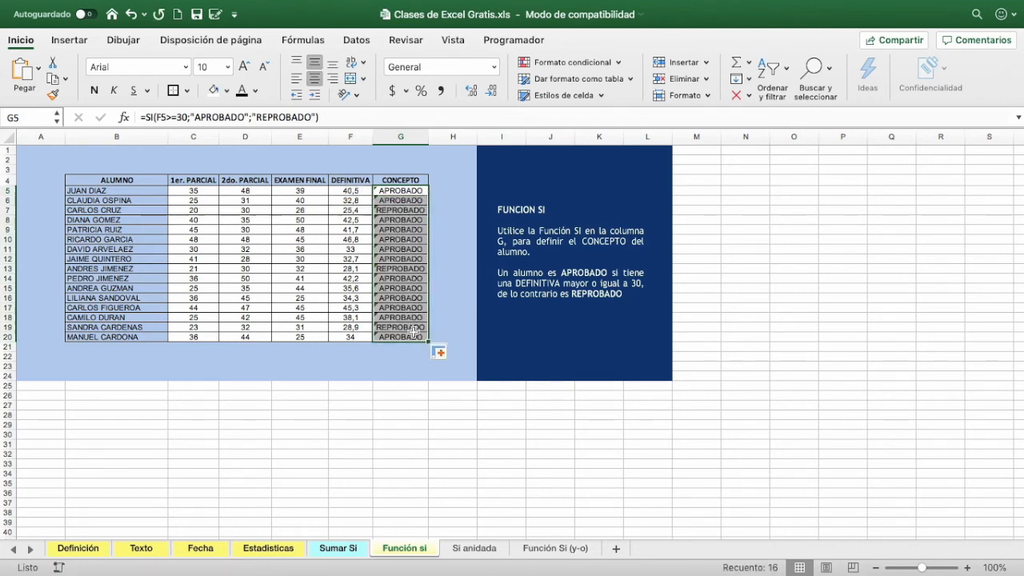
{"action": "left_click", "coordinate": [452, 287]}
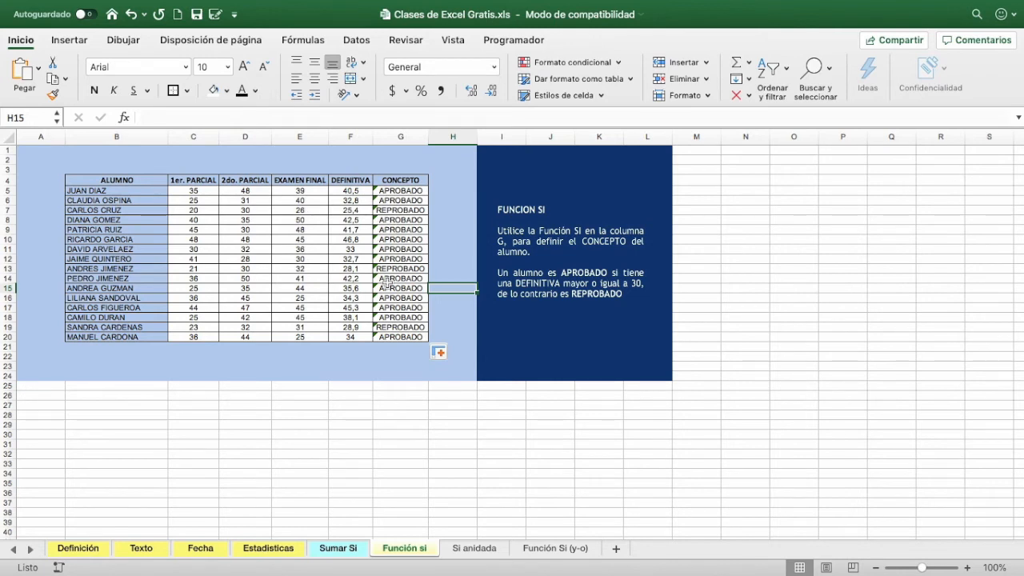
On the Si anidada sheet, begin the first athlete's VALORACION formula in H5 with =SI(G5<80;"DEFICIENTE";
{"action": "left_click", "coordinate": [477, 548]}
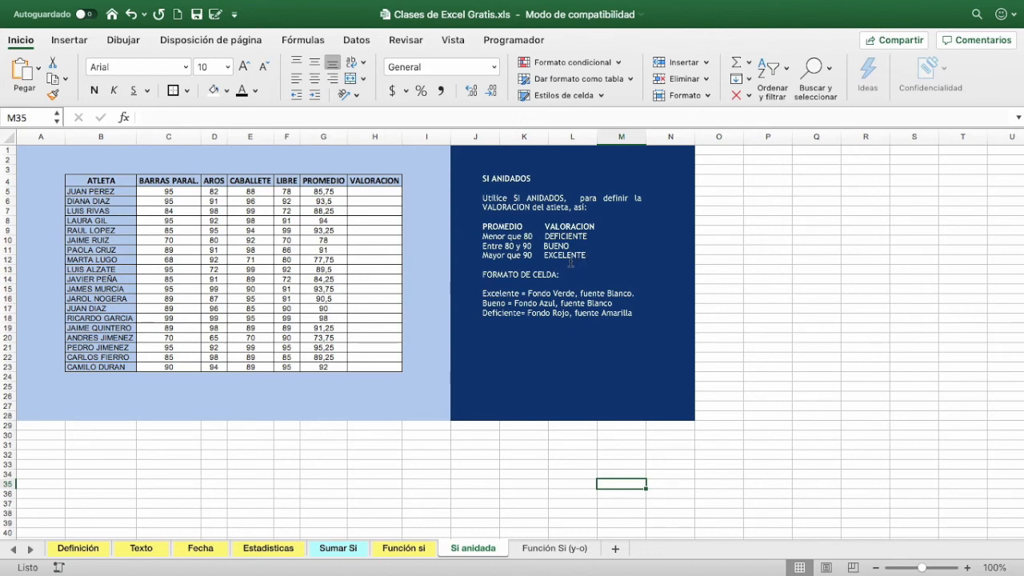
{"action": "left_click", "coordinate": [399, 193]}
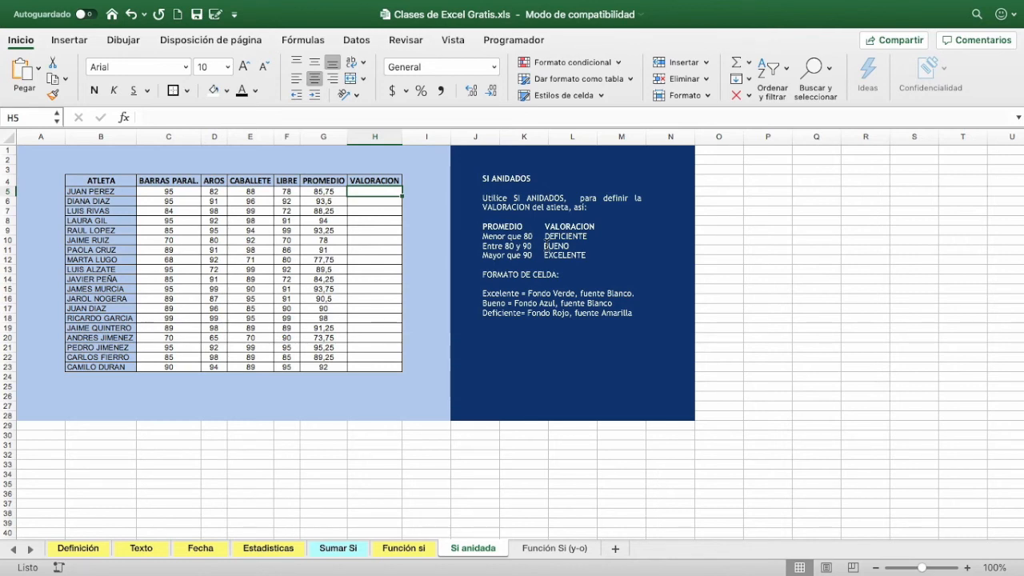
{"action": "type", "text": "=SI("}
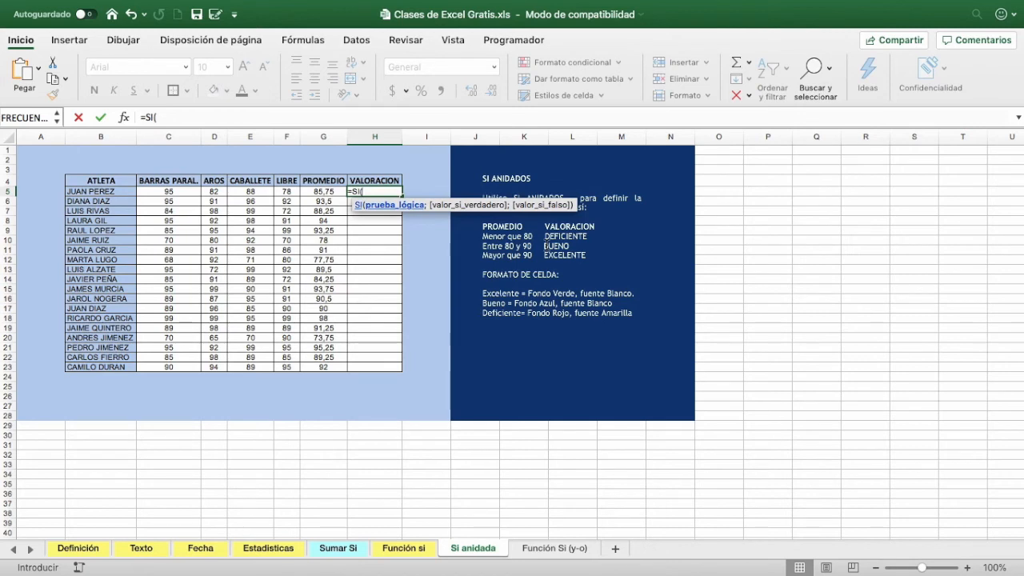
{"action": "left_click", "coordinate": [320, 192]}
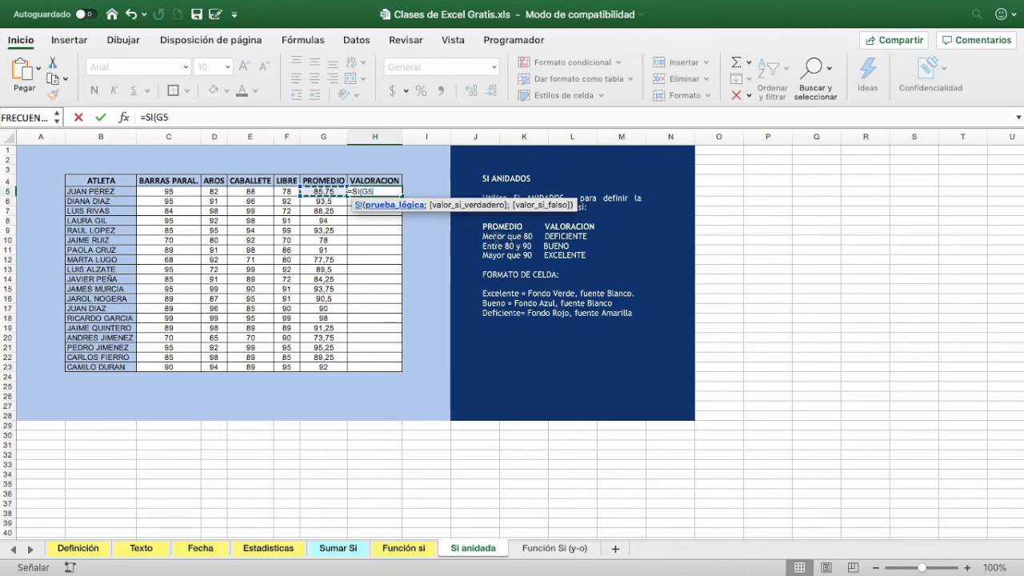
{"action": "type", "text": "!"}
{"action": "type", "text": ">"}
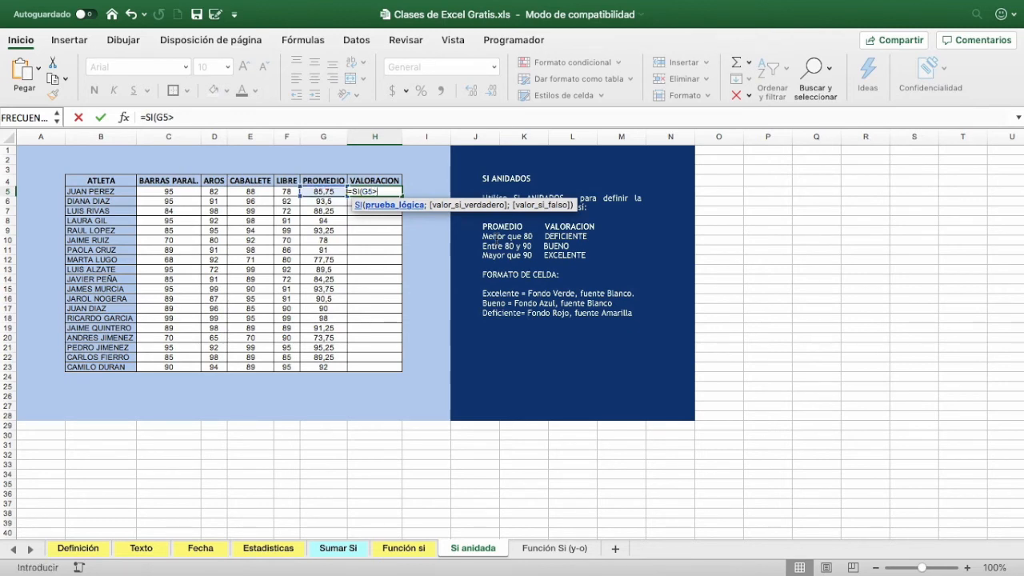
{"action": "key", "text": "BackSpace"}
{"action": "type", "text": "<80;"}
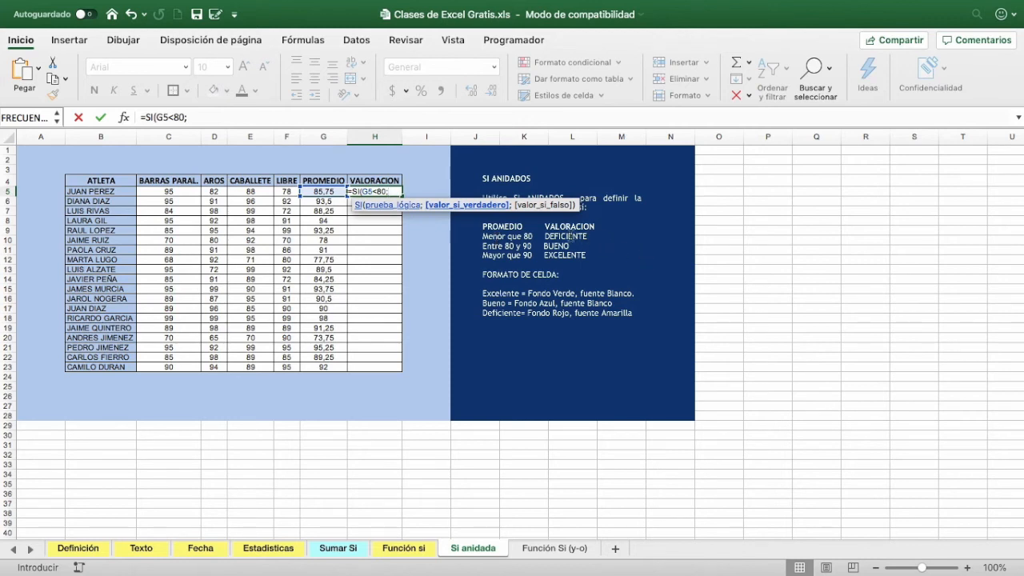
{"action": "type", "text": "\"DEFI"}
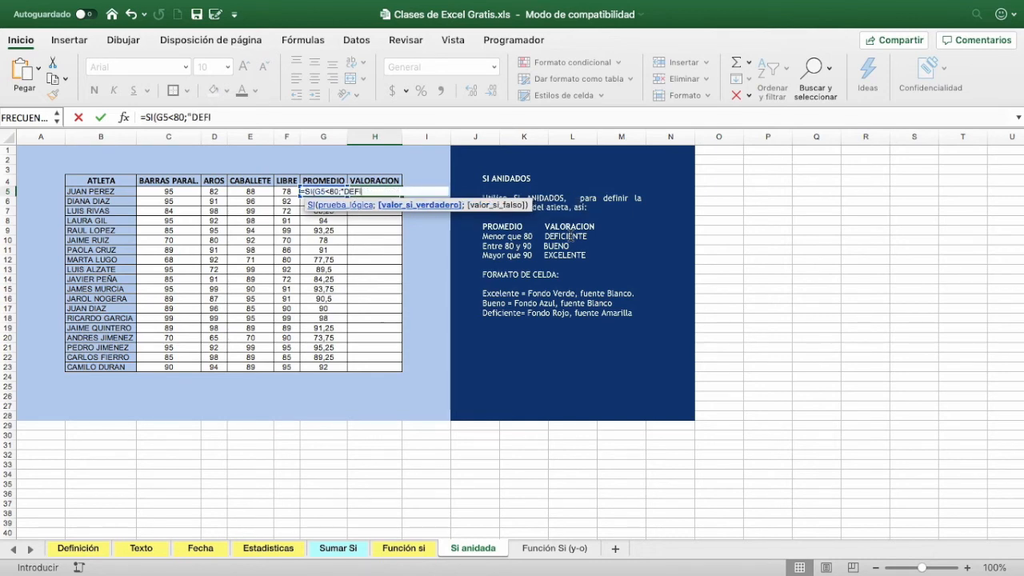
{"action": "type", "text": "CIENTE\";"}
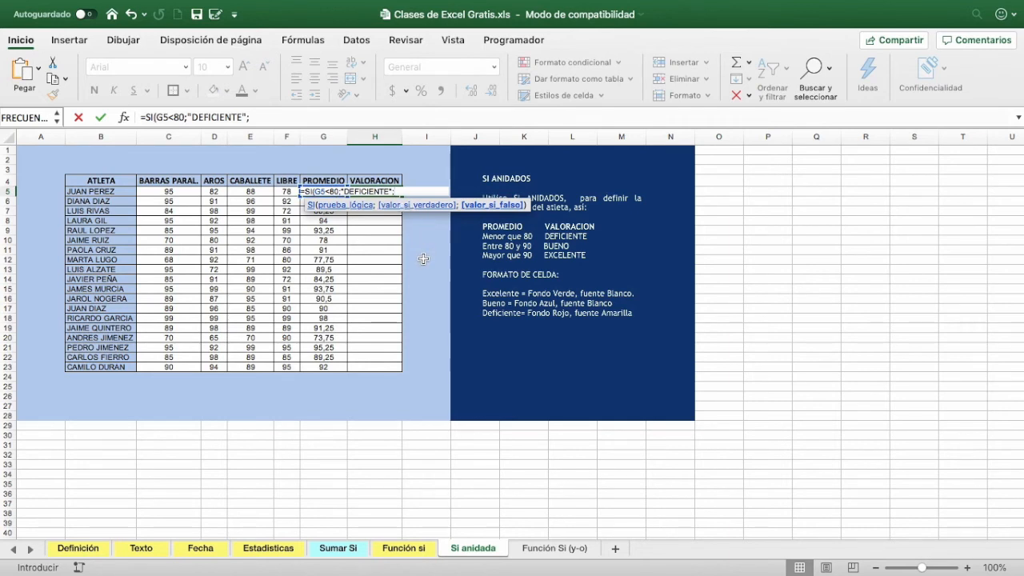
Complete the H5 formula with the nested function SI(G5>90;"EXCELENTE";"BUENO") as its false value and enter it
{"action": "type", "text": "SI"}
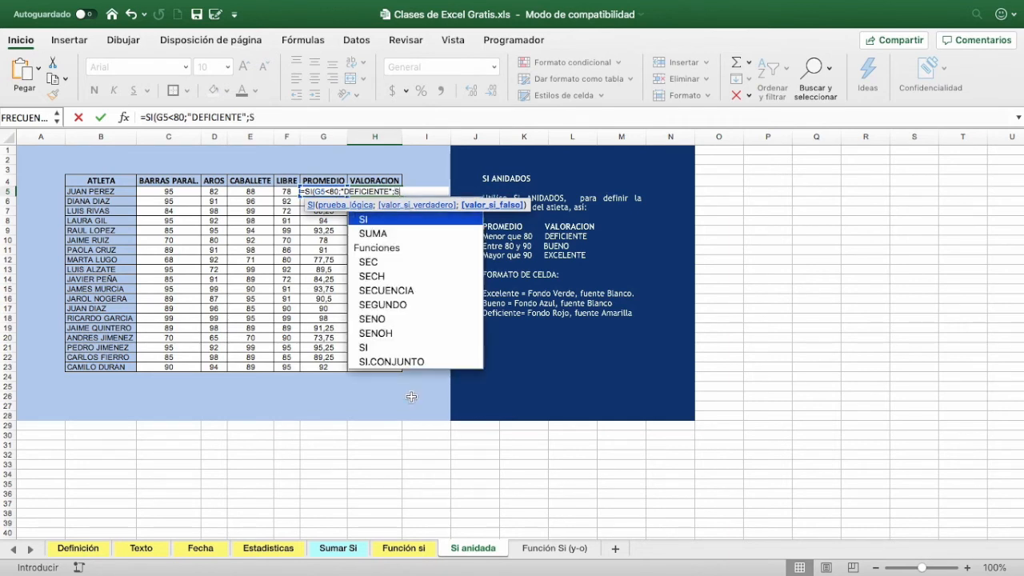
{"action": "type", "text": "("}
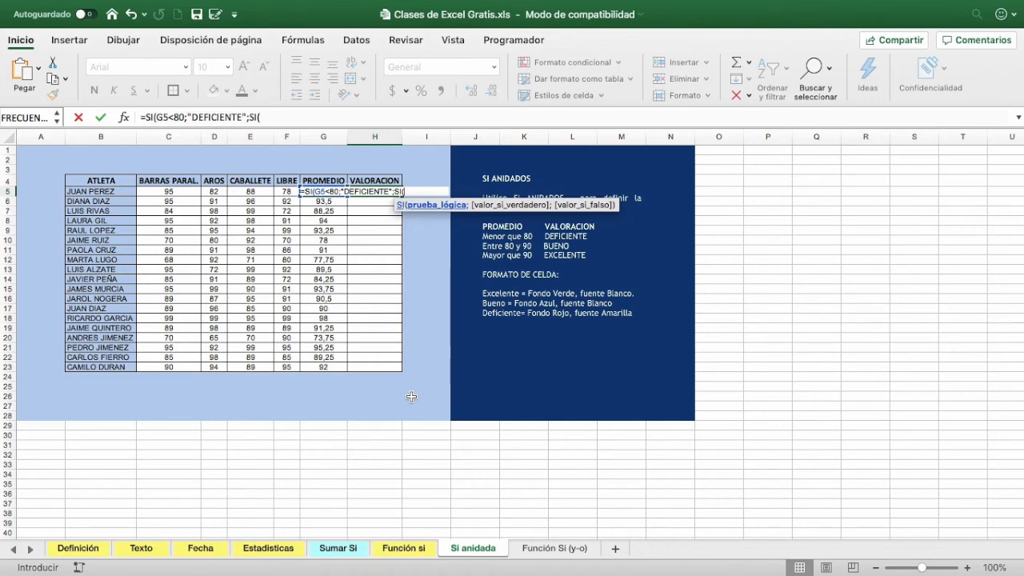
{"action": "left_click", "coordinate": [327, 197]}
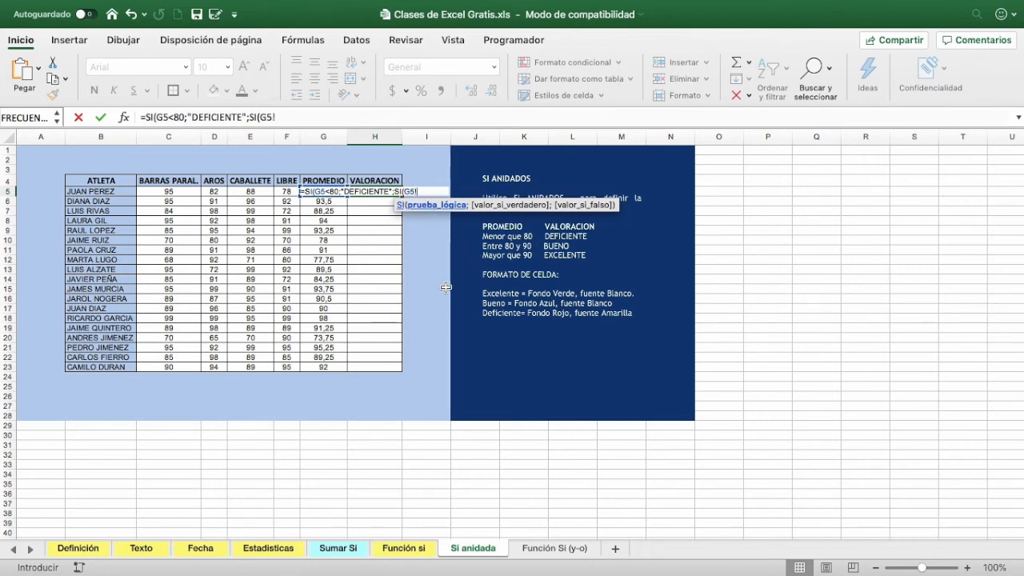
{"action": "type", "text": ">90;\"EXCELENTE"}
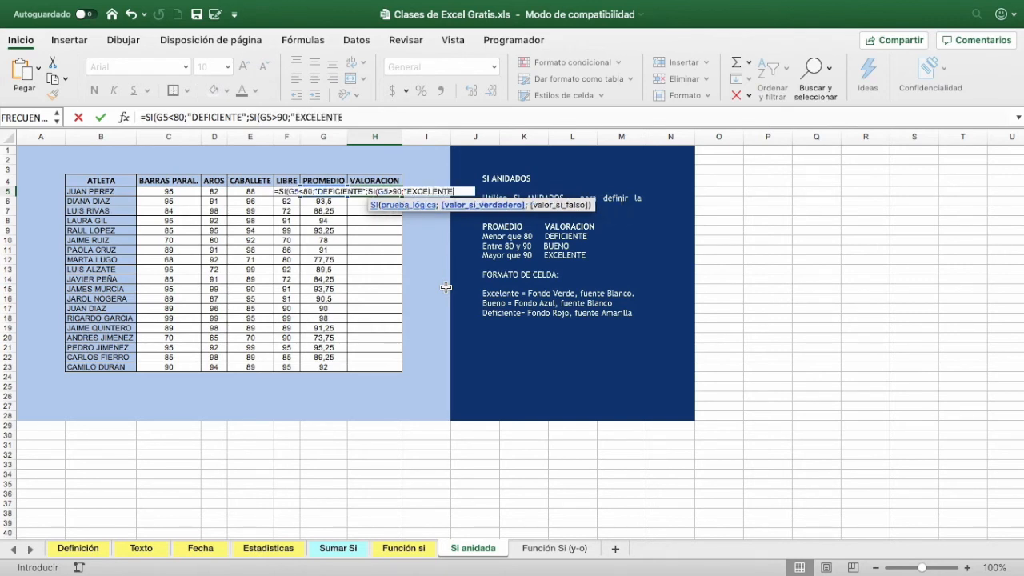
{"action": "type", "text": "\""}
{"action": "type", "text": ";"}
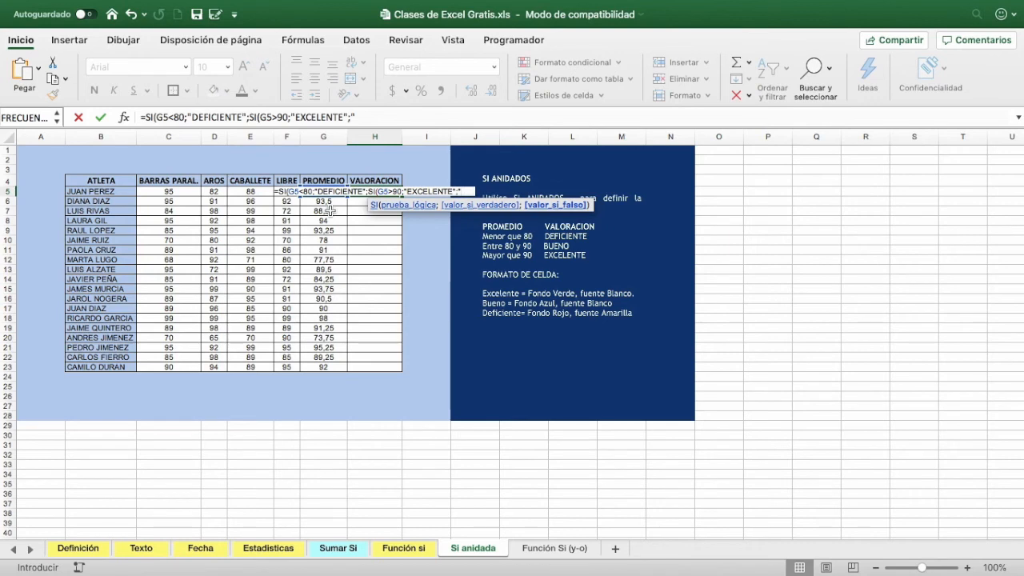
{"action": "type", "text": "BUE"}
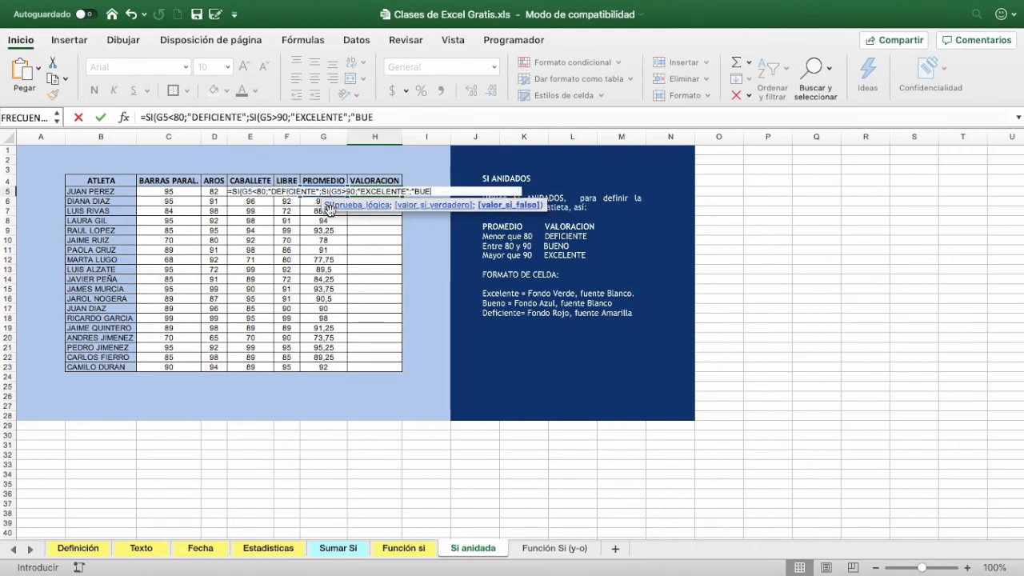
{"action": "type", "text": "NO\")"}
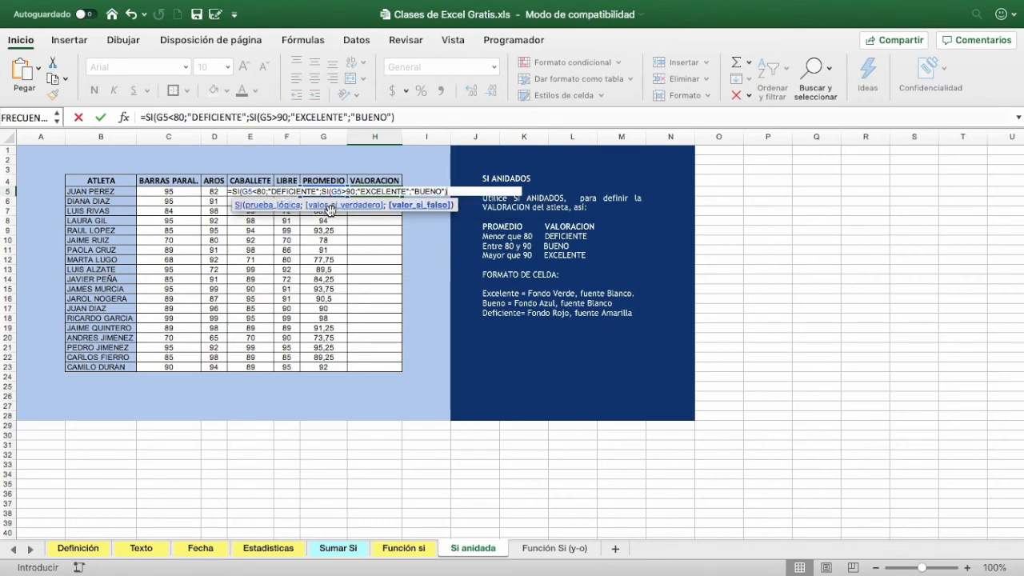
{"action": "type", "text": ")"}
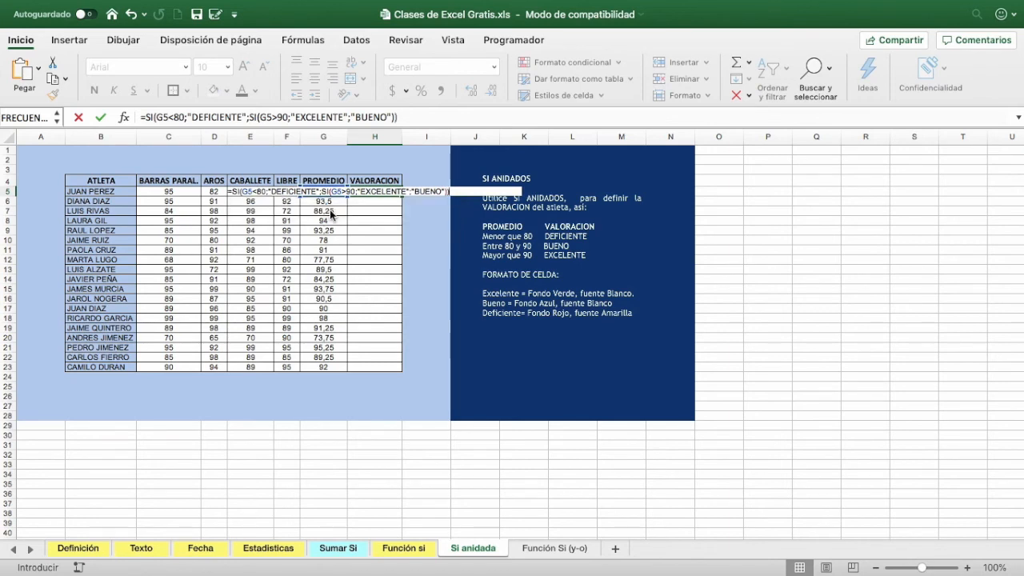
{"action": "key", "text": "Return"}
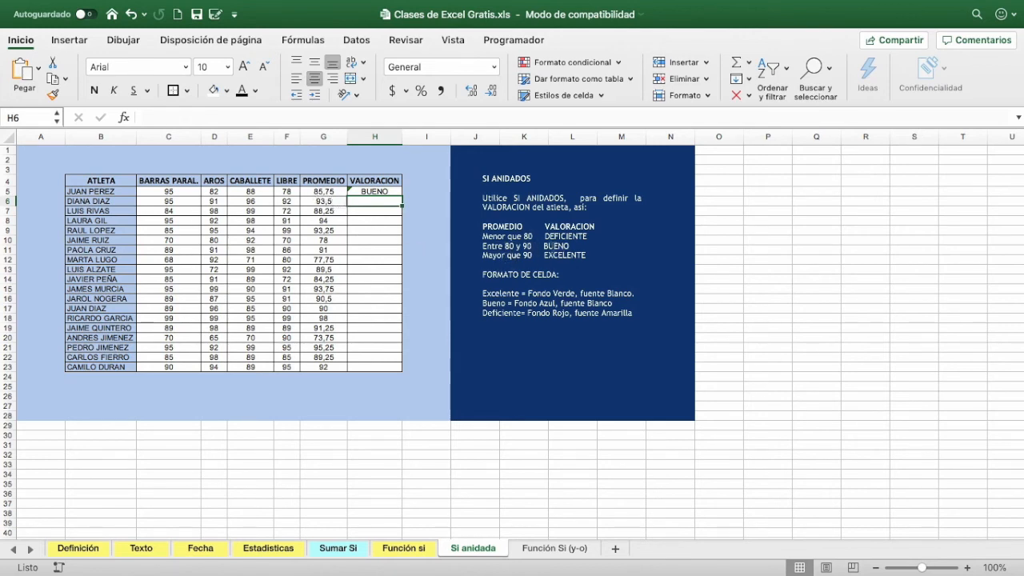
Fill the nested SI formula from H5 down the VALORACION column to row 23 and check the ratings against the PROMEDIO values
{"action": "left_click", "coordinate": [390, 190]}
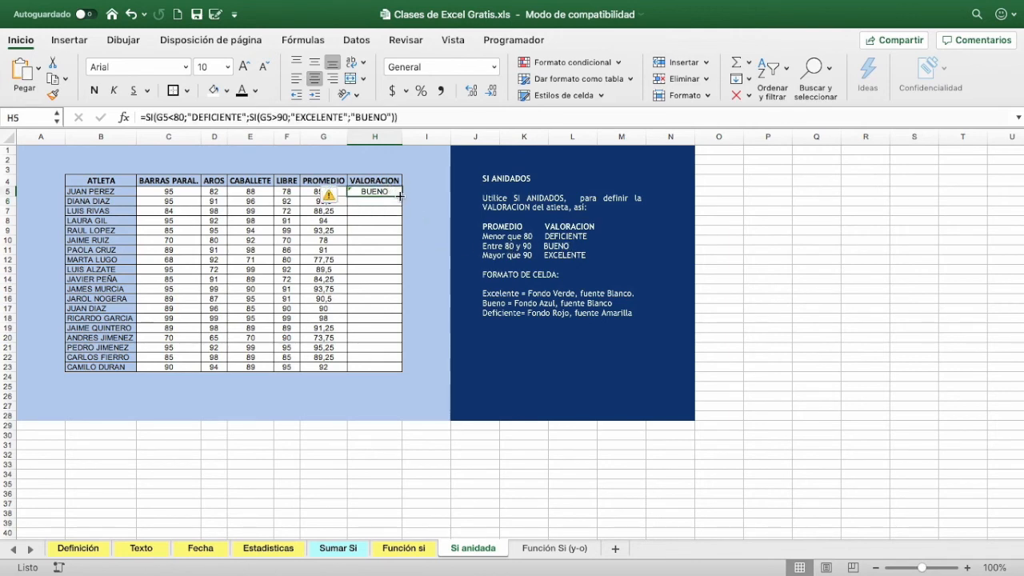
{"action": "double_click", "coordinate": [400, 195]}
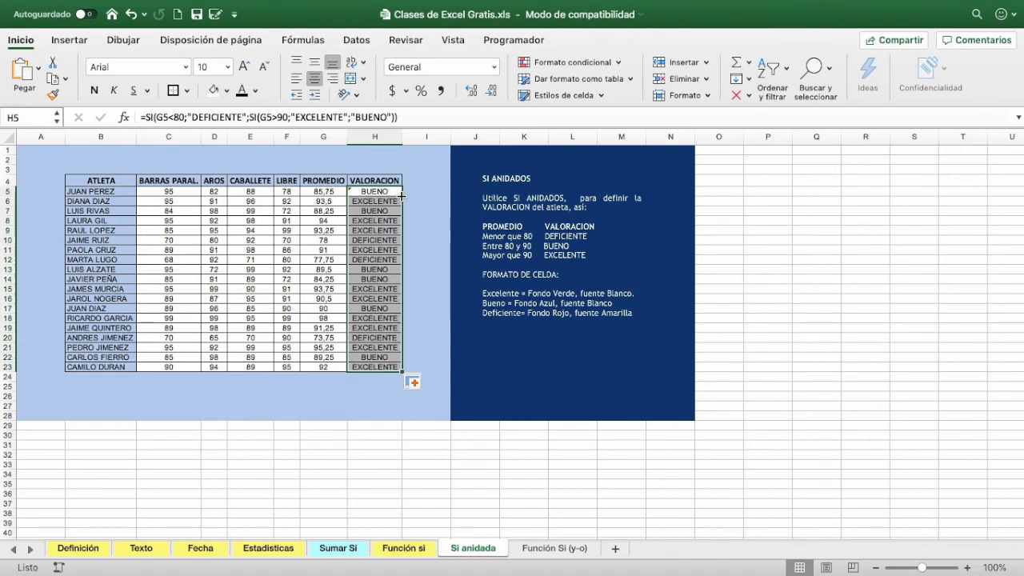
{"action": "left_click", "coordinate": [416, 239]}
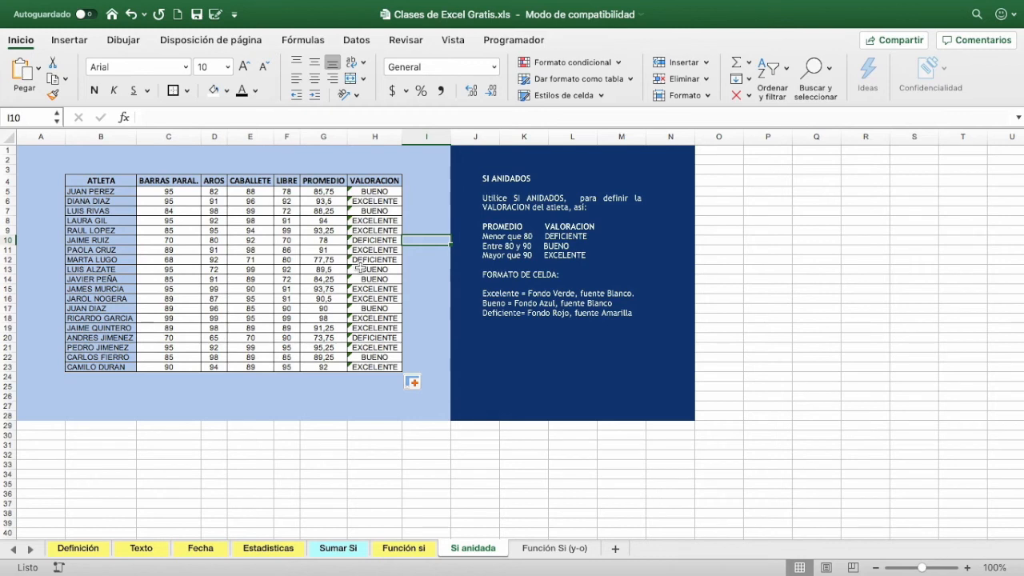
{"action": "left_click", "coordinate": [319, 221]}
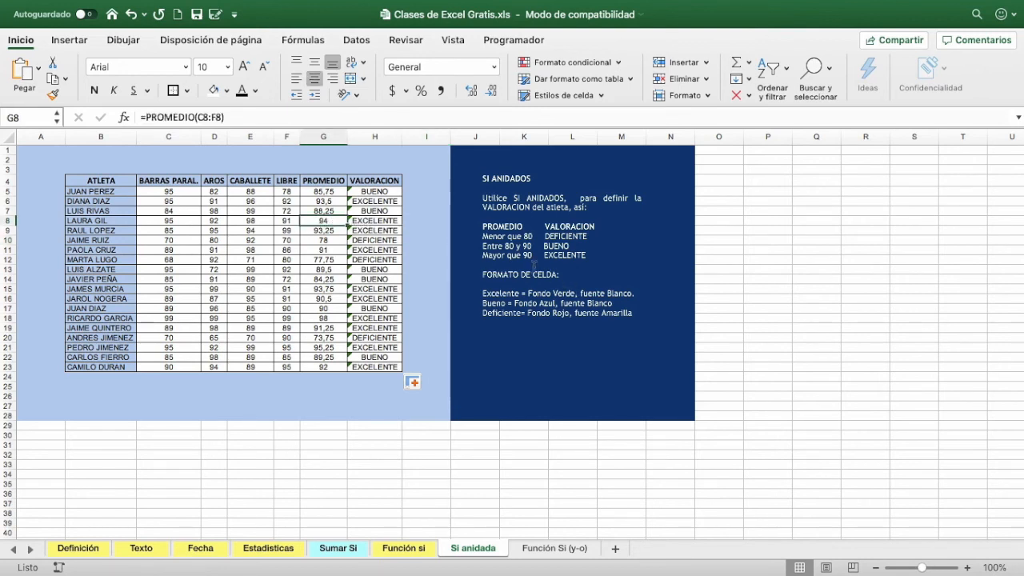
{"action": "left_click", "coordinate": [342, 272]}
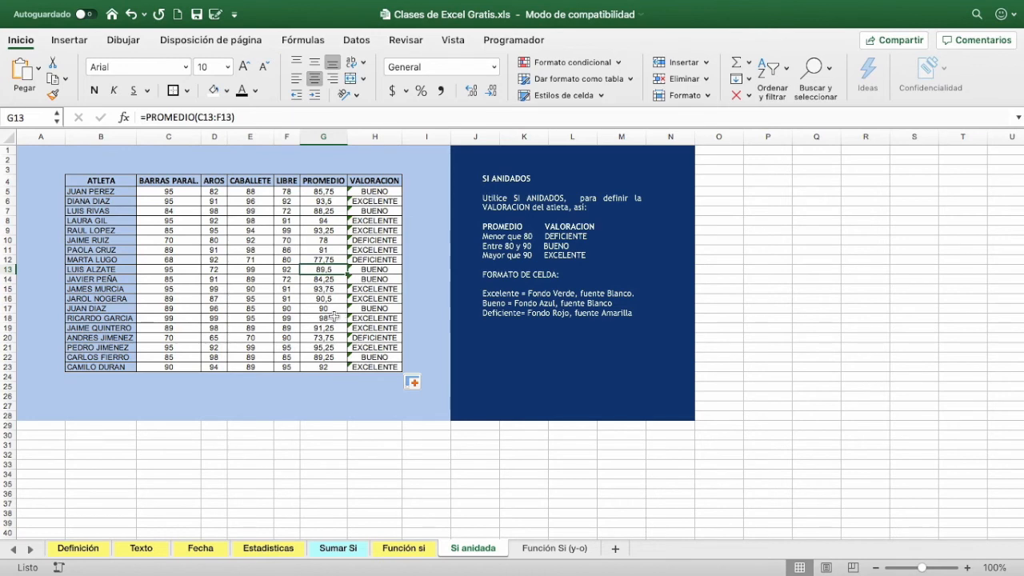
{"action": "left_click", "coordinate": [334, 261]}
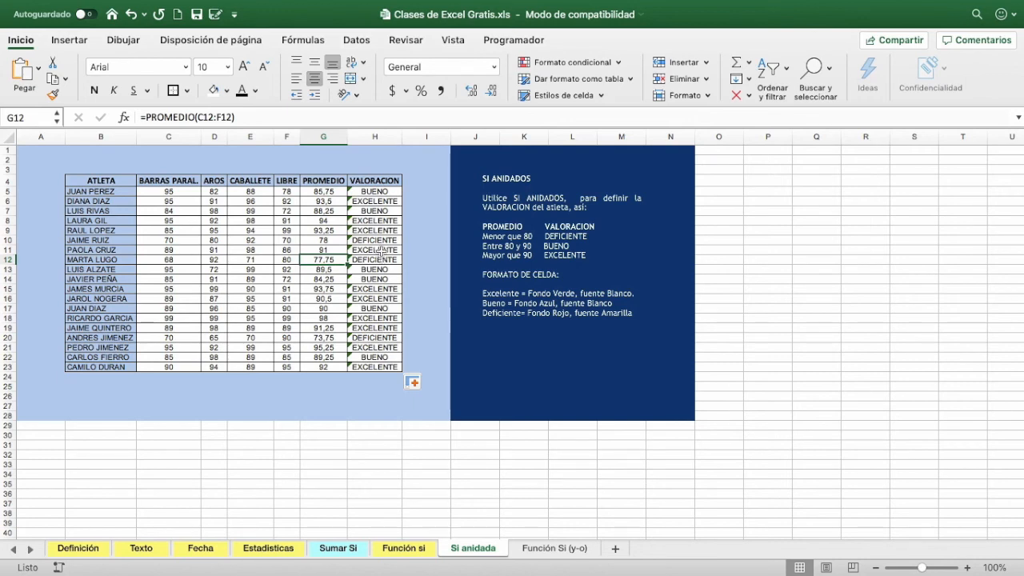
{"action": "left_click", "coordinate": [387, 192]}
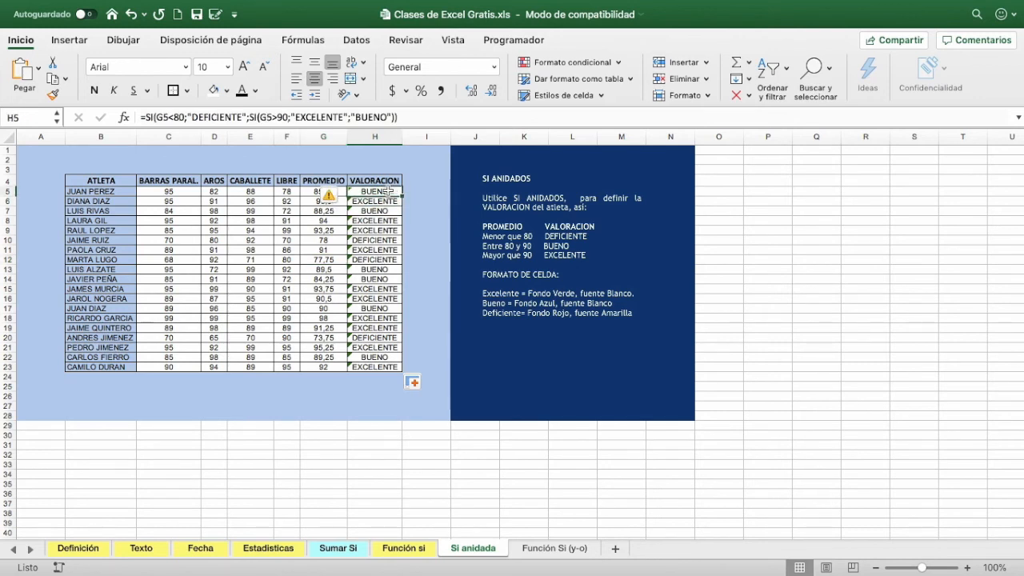
On the Función Si (y-o) sheet, begin the first product's DESCUENTO formula in G8 with =SI(Y(
{"action": "left_click", "coordinate": [544, 548]}
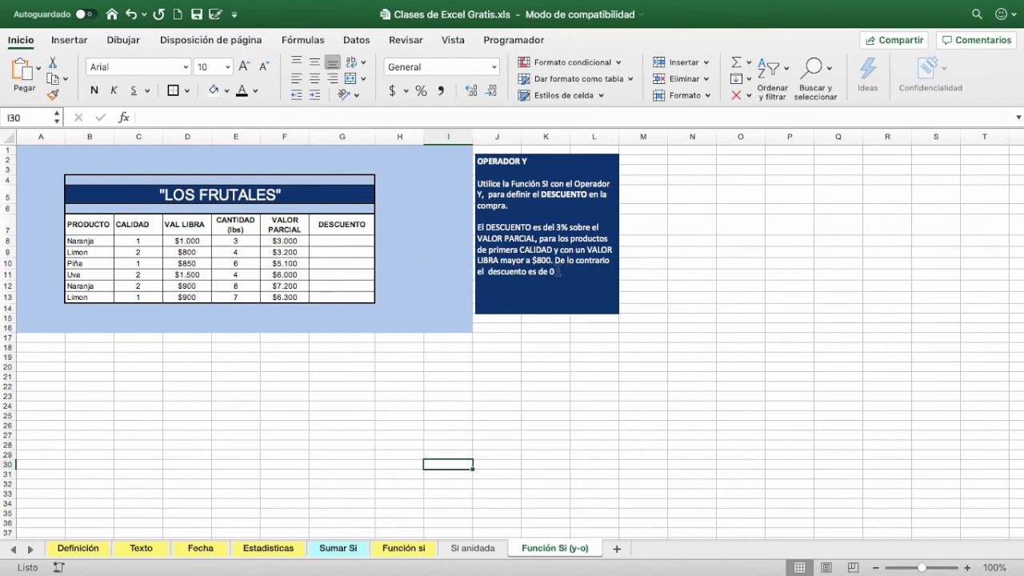
{"action": "left_click", "coordinate": [359, 243]}
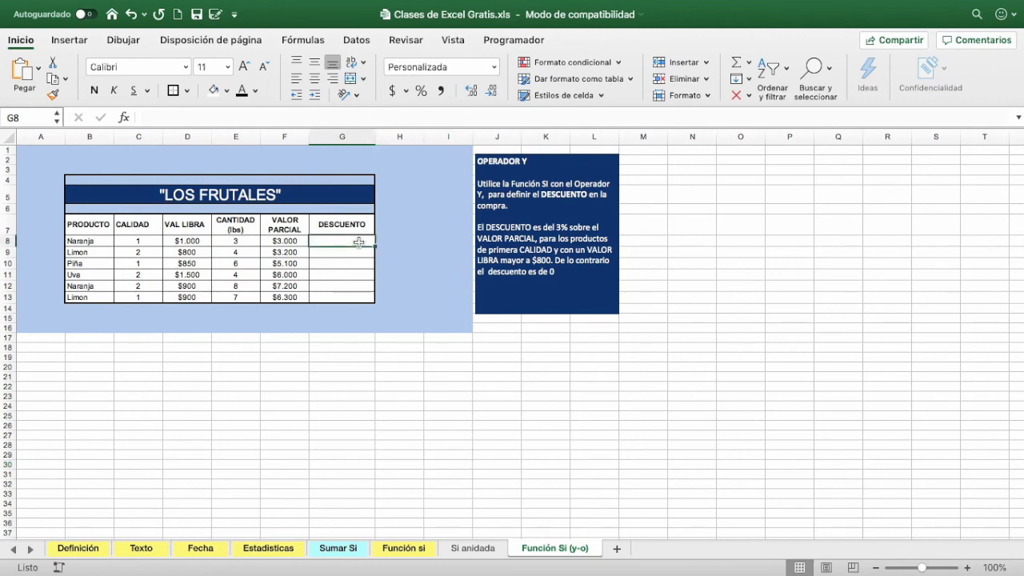
{"action": "type", "text": "="}
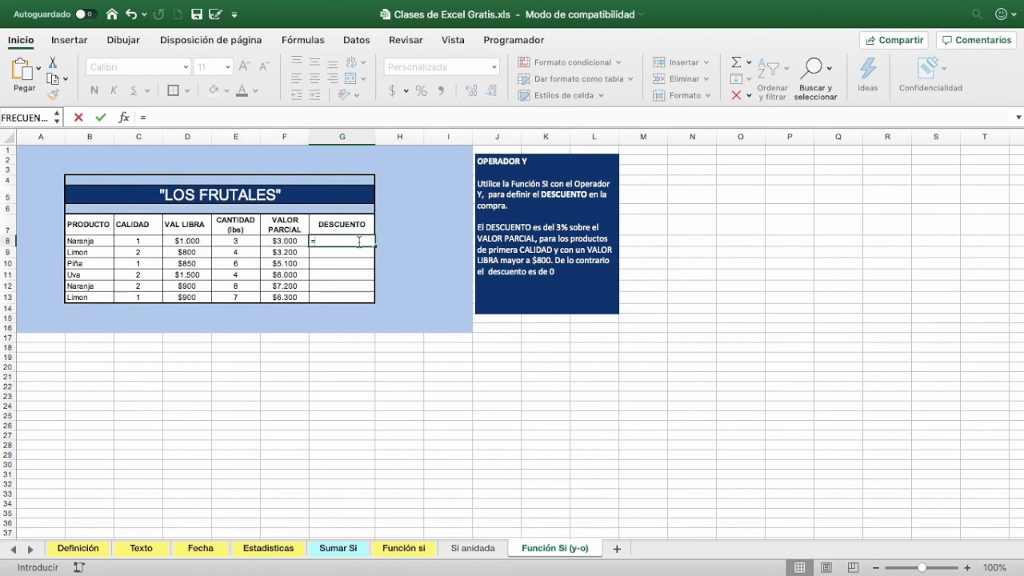
{"action": "type", "text": "SI"}
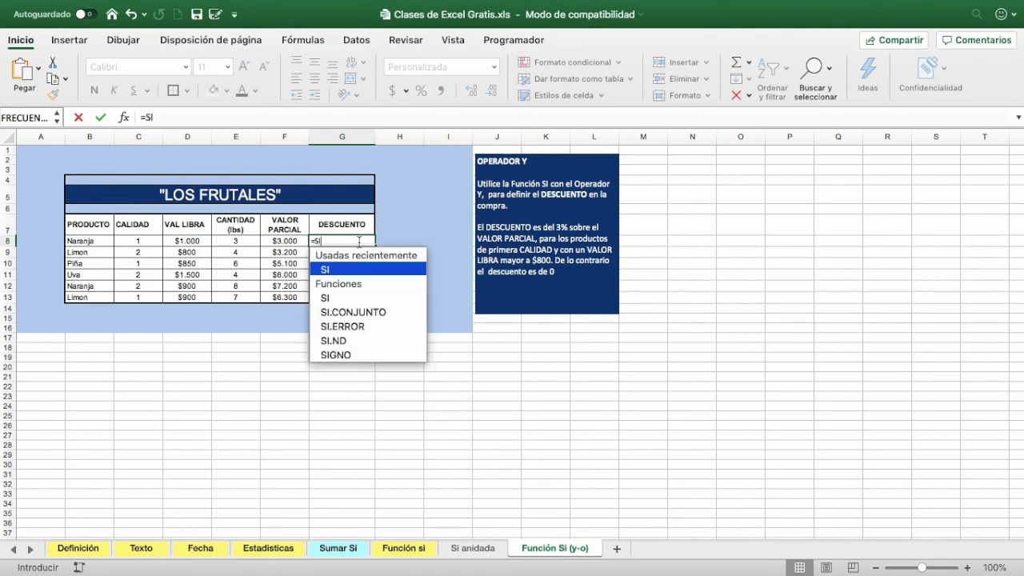
{"action": "type", "text": "("}
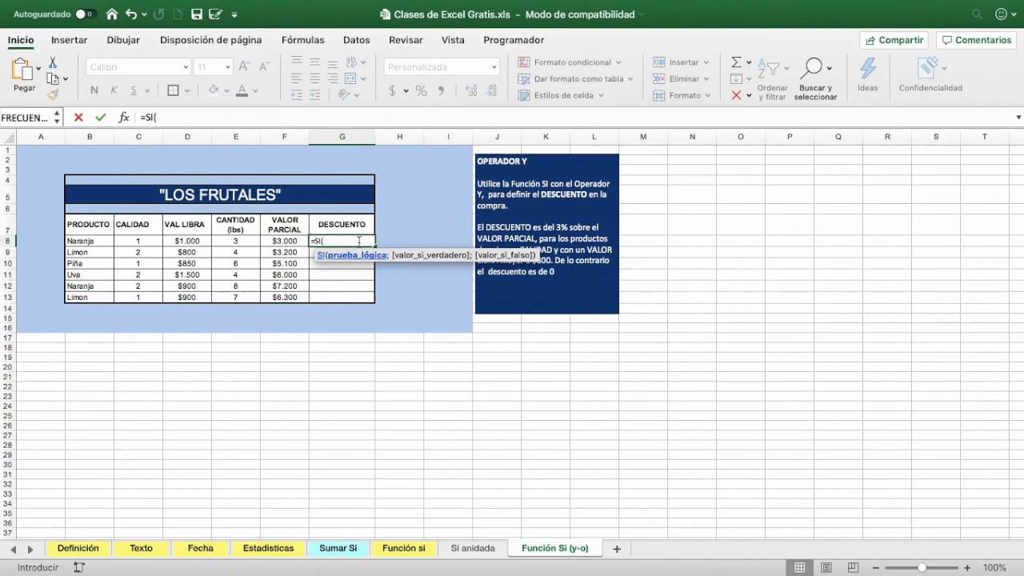
{"action": "type", "text": "Y"}
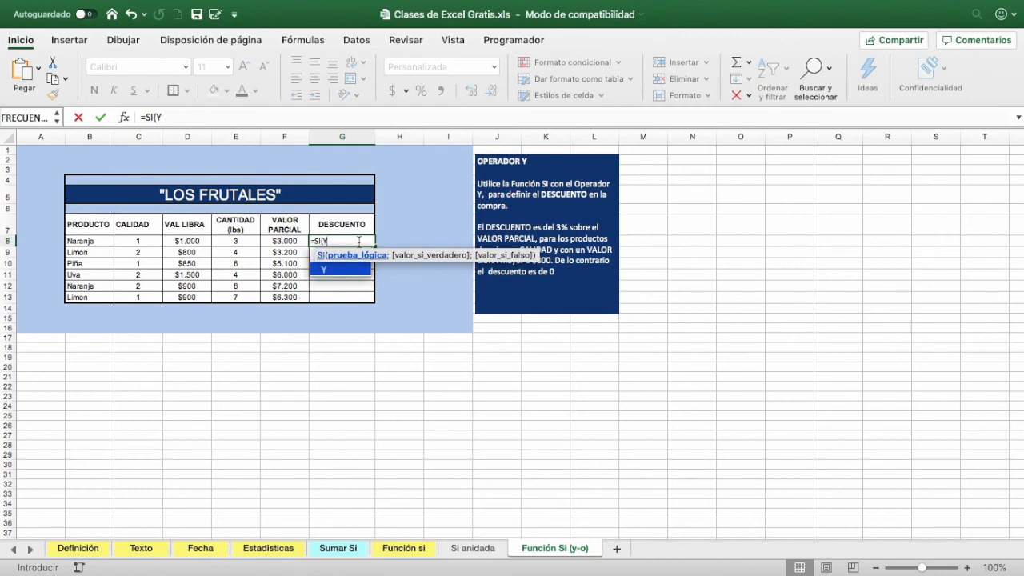
{"action": "type", "text": "("}
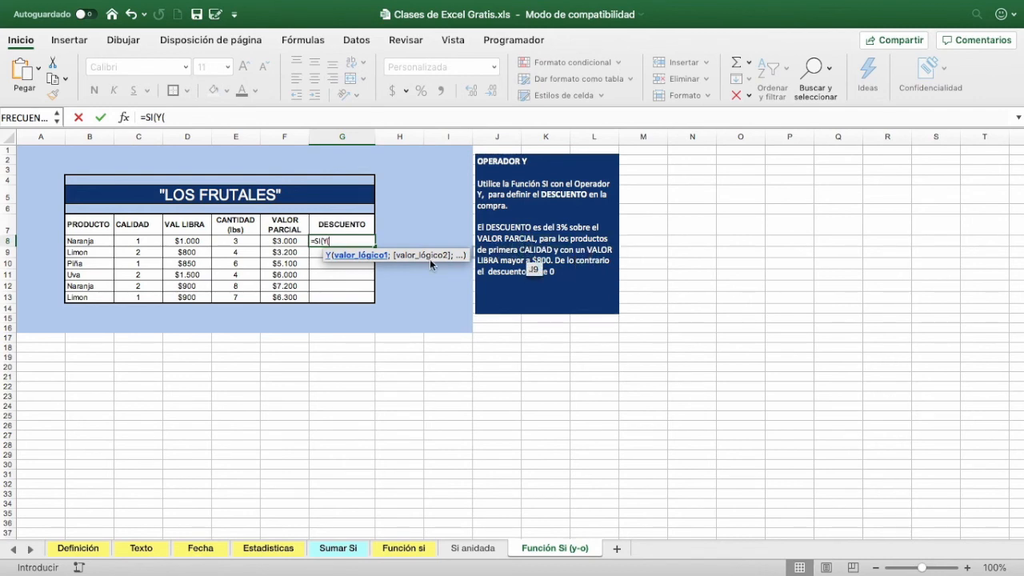
Add the conditions C8=1 and D8>800 to the Y function in G8 and close its parenthesis
{"action": "left_click", "coordinate": [154, 238]}
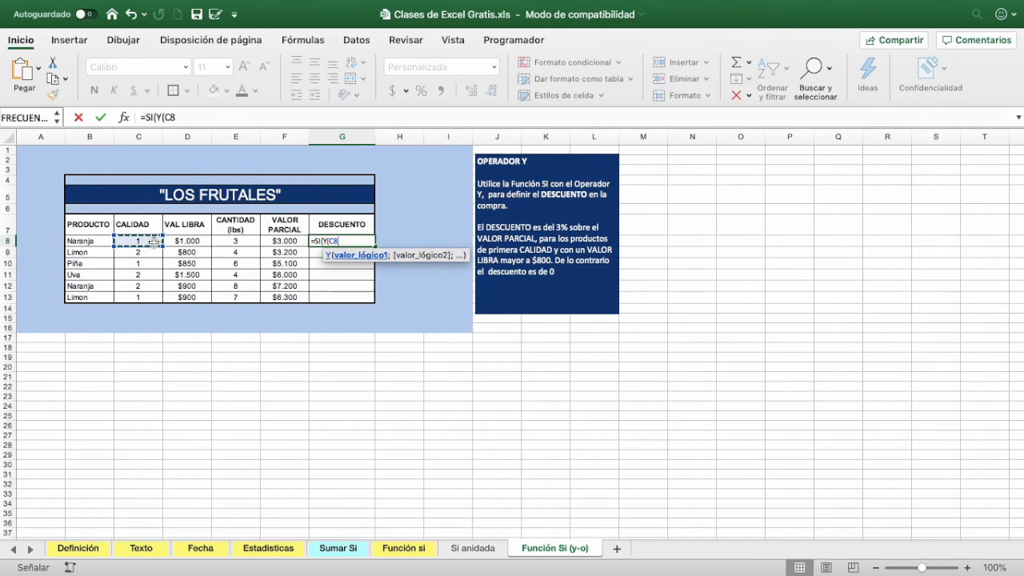
{"action": "type", "text": "=1"}
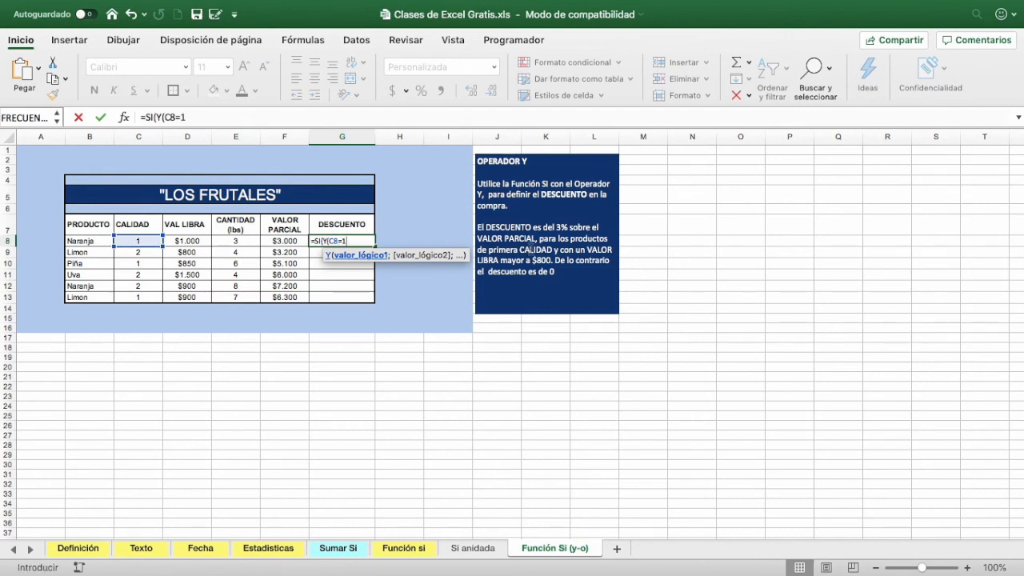
{"action": "type", "text": ";"}
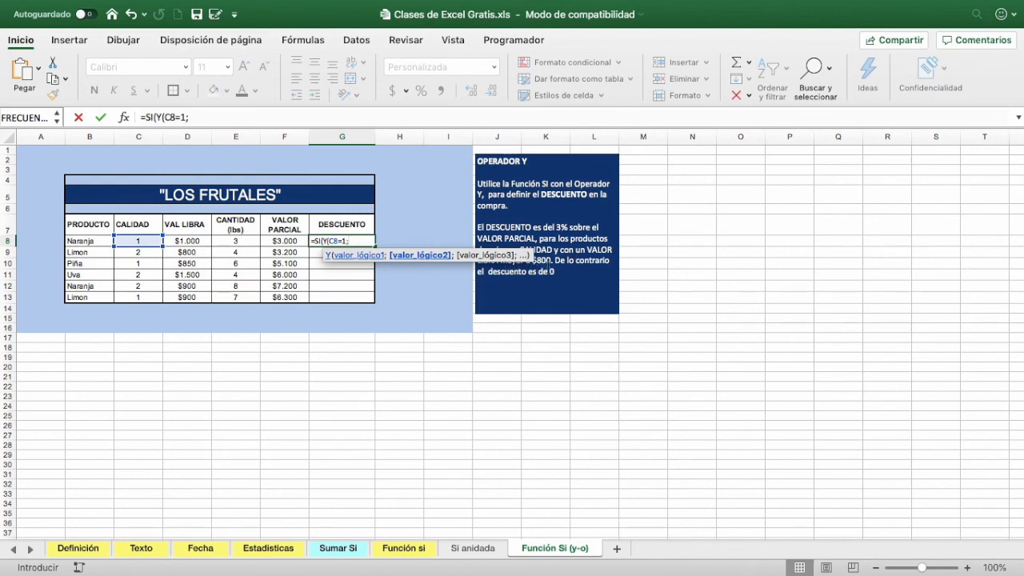
{"action": "left_click", "coordinate": [187, 240]}
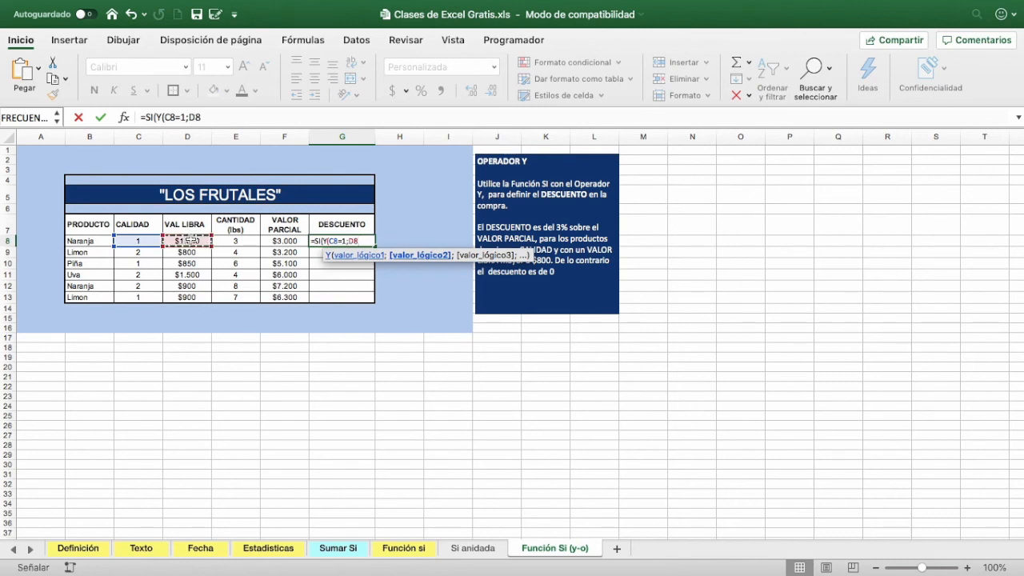
{"action": "type", "text": ">800"}
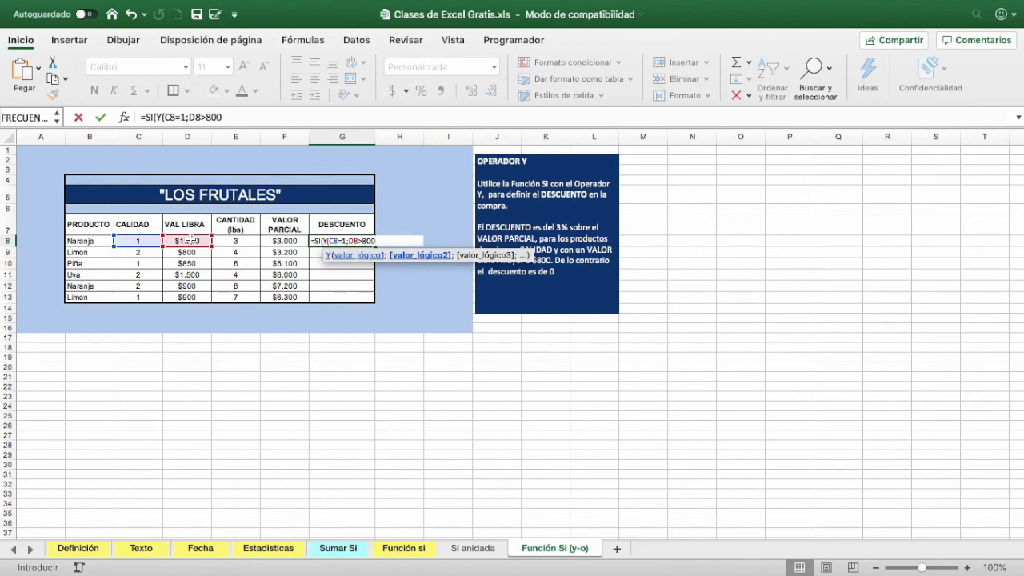
{"action": "type", "text": ")"}
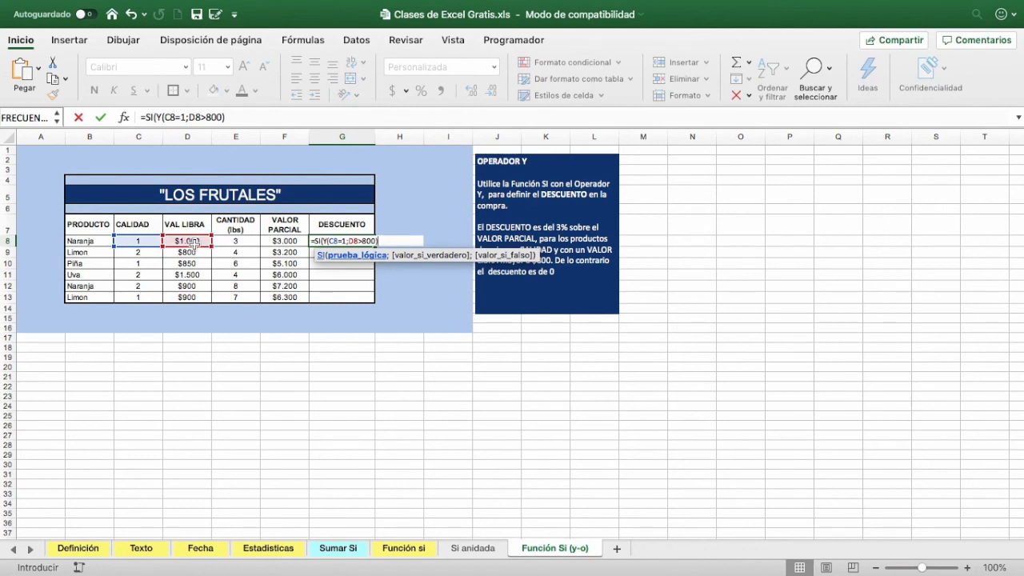
Complete the G8 formula with F8*3% as the true value and 0 as the false value, and enter it
{"action": "type", "text": ";"}
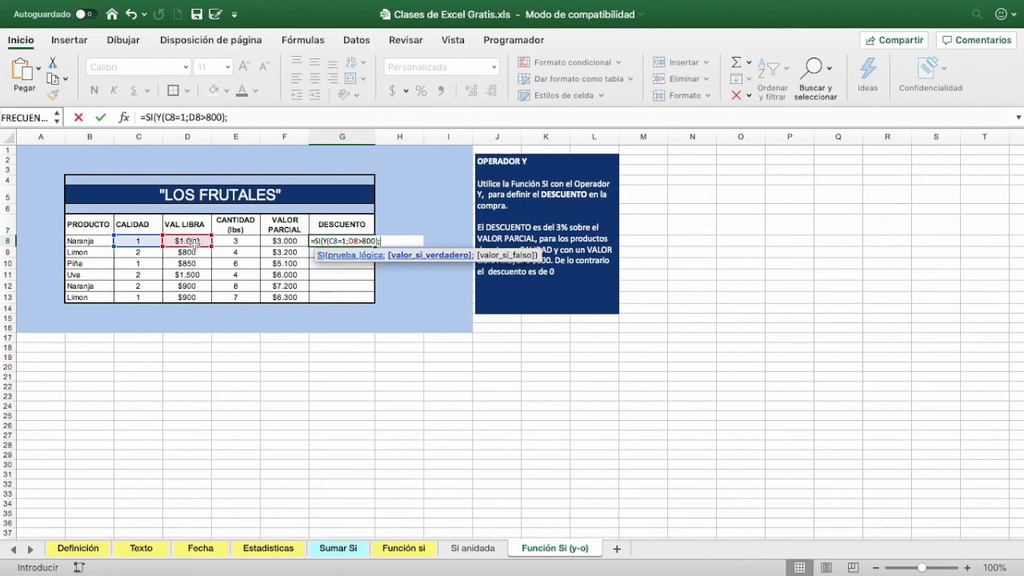
{"action": "left_click", "coordinate": [286, 241]}
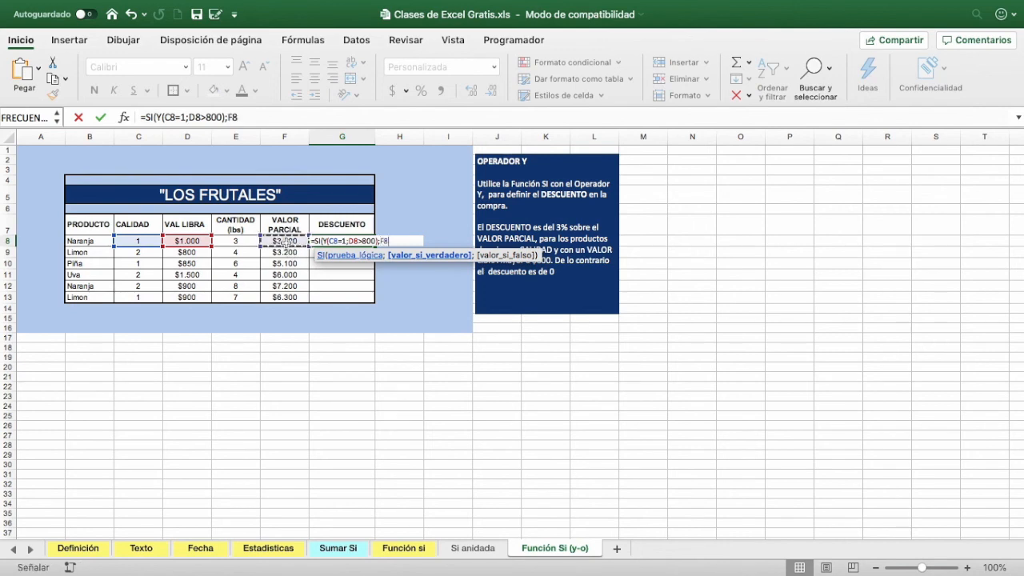
{"action": "type", "text": "*"}
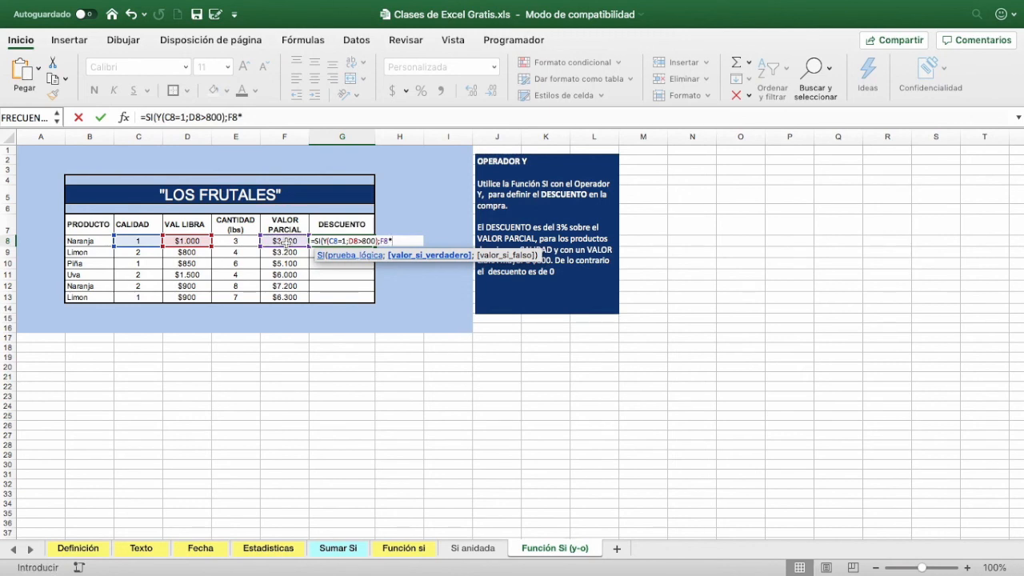
{"action": "type", "text": "3%"}
{"action": "type", "text": ";0"}
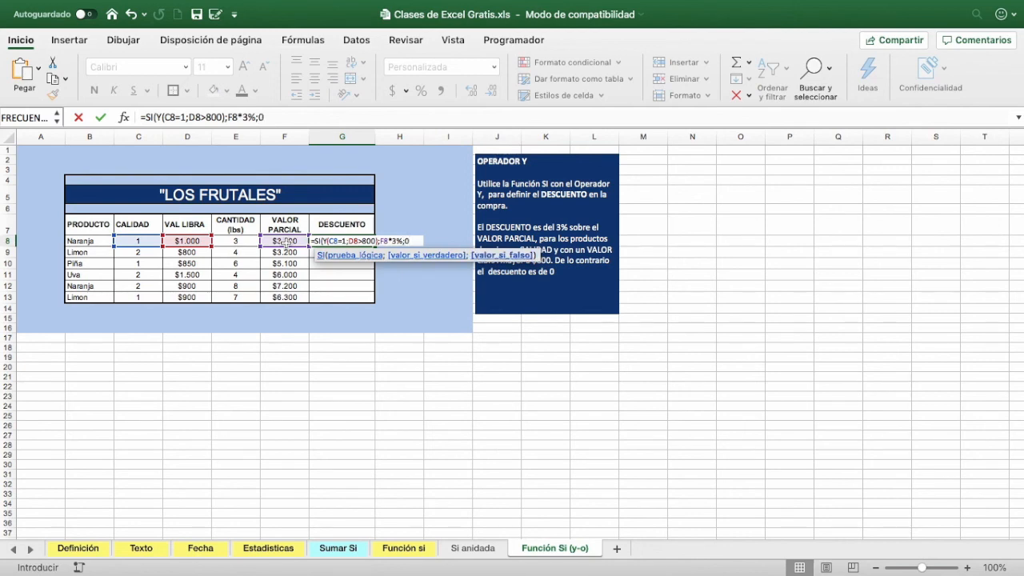
{"action": "type", "text": ")"}
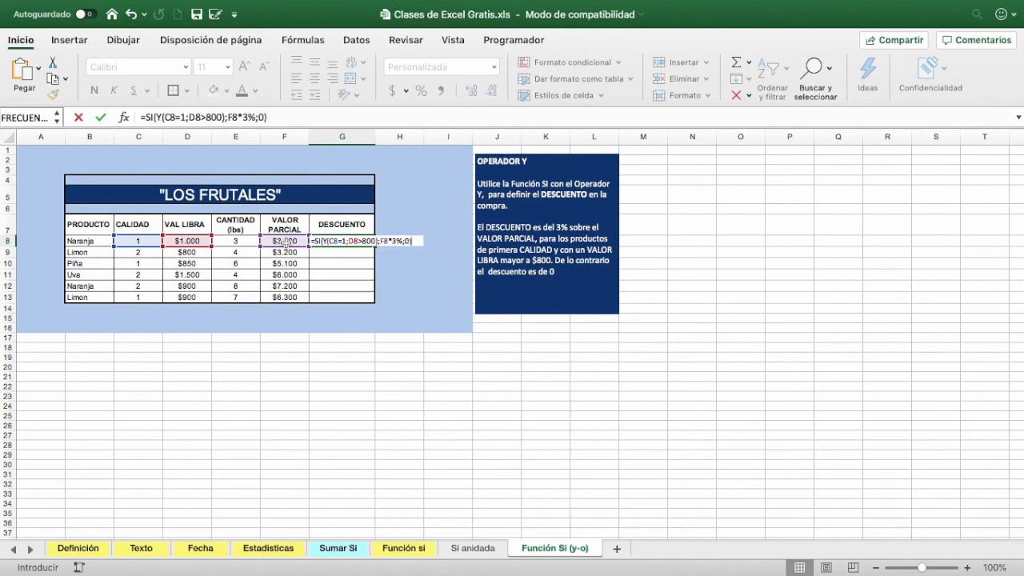
{"action": "key", "text": "Return"}
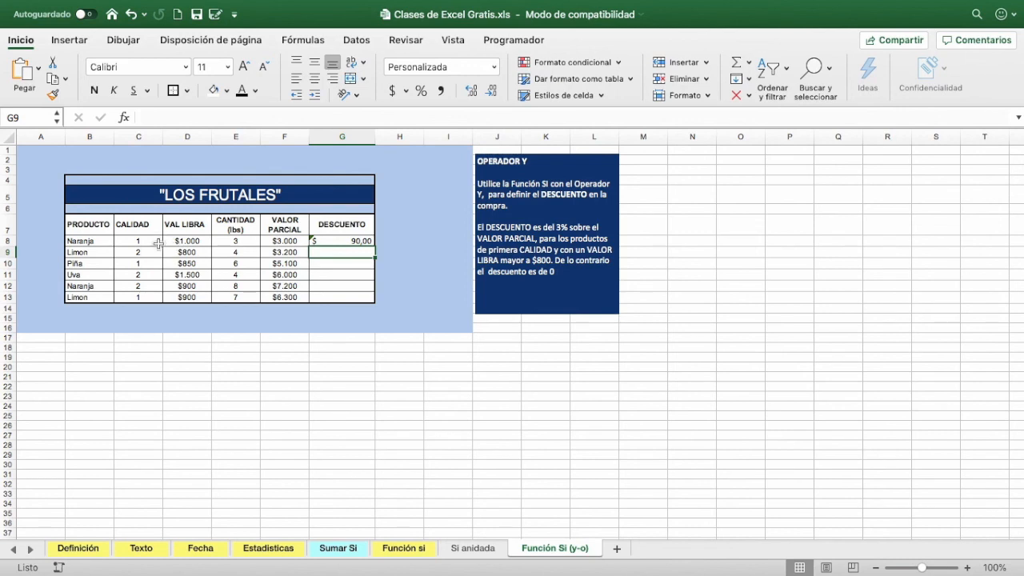
Fill the G8 formula down the DESCUENTO column to row 13 and check the copied formulas in G9, G10 and G13
{"action": "left_click", "coordinate": [346, 240]}
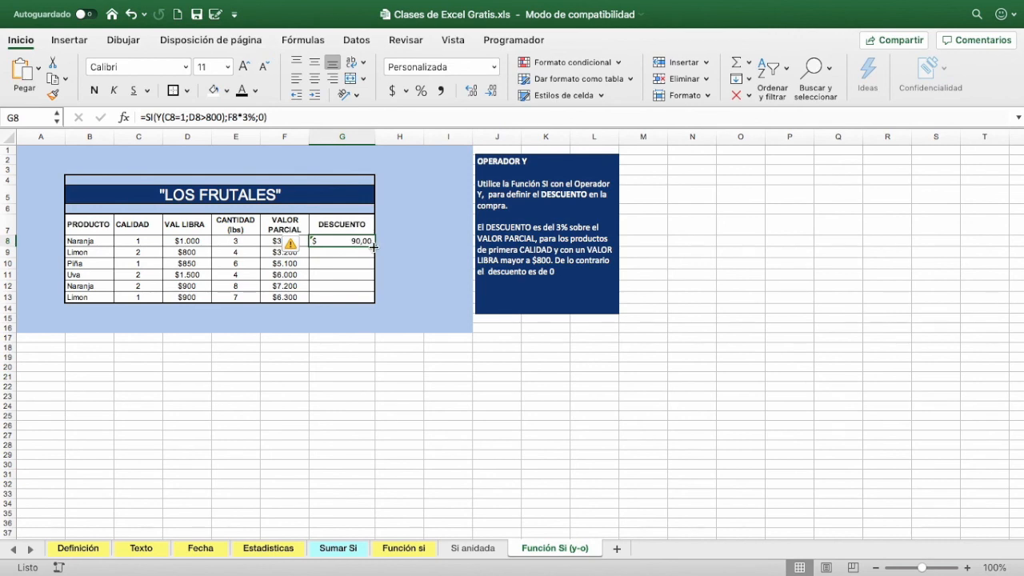
{"action": "double_click", "coordinate": [372, 247]}
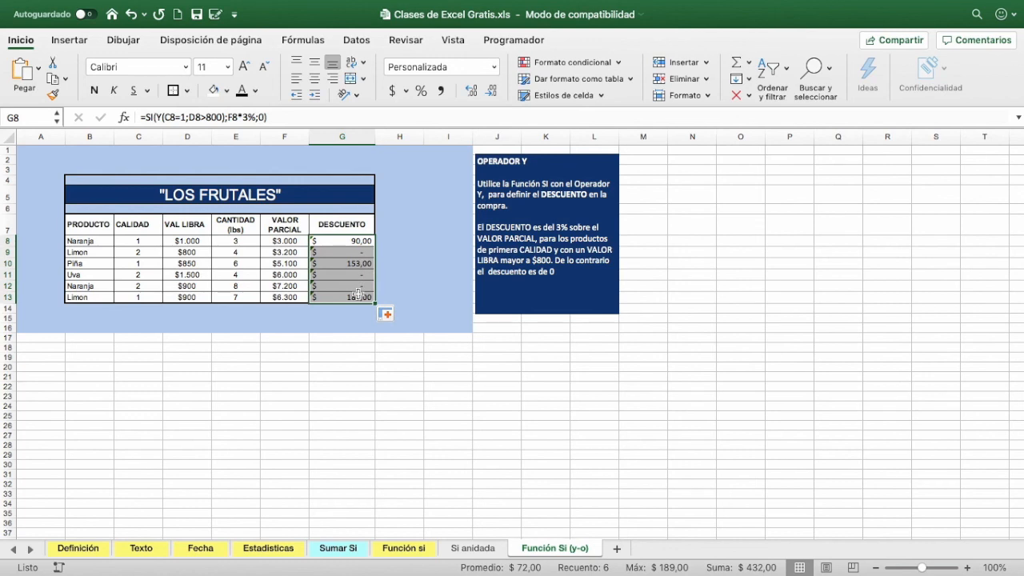
{"action": "left_click", "coordinate": [348, 252]}
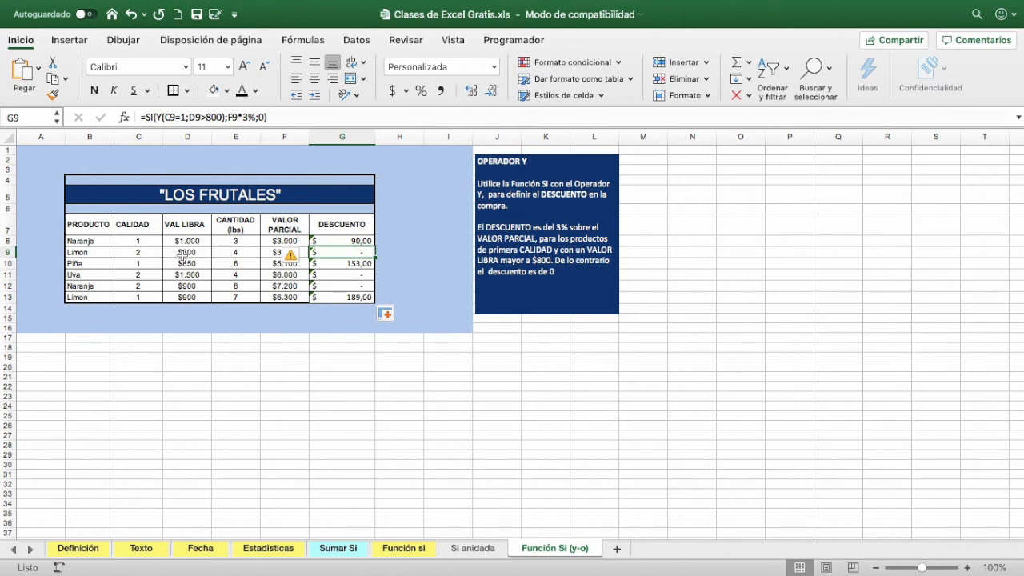
{"action": "left_click", "coordinate": [342, 267]}
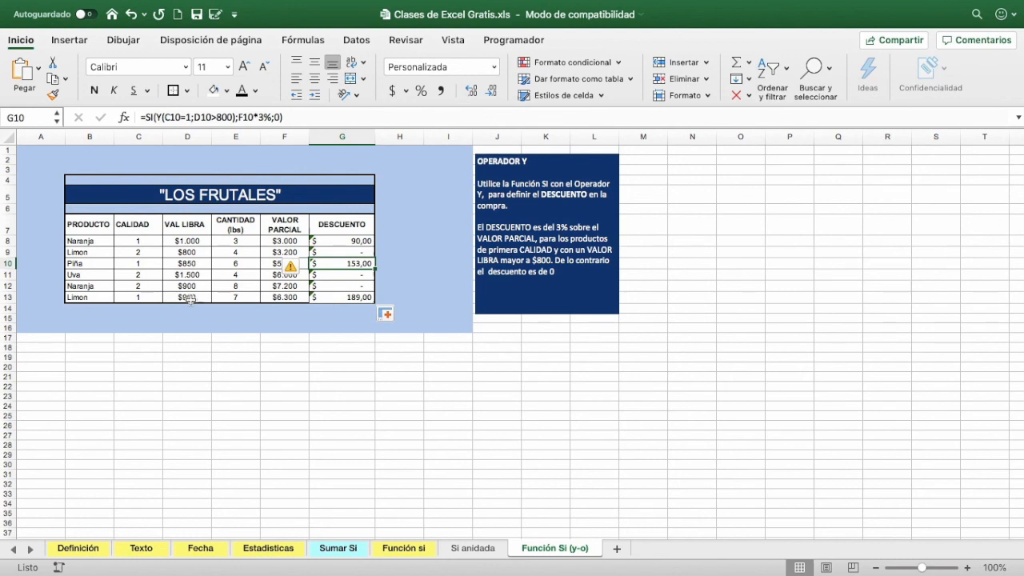
{"action": "left_click", "coordinate": [346, 306]}
{"action": "left_click", "coordinate": [340, 298]}
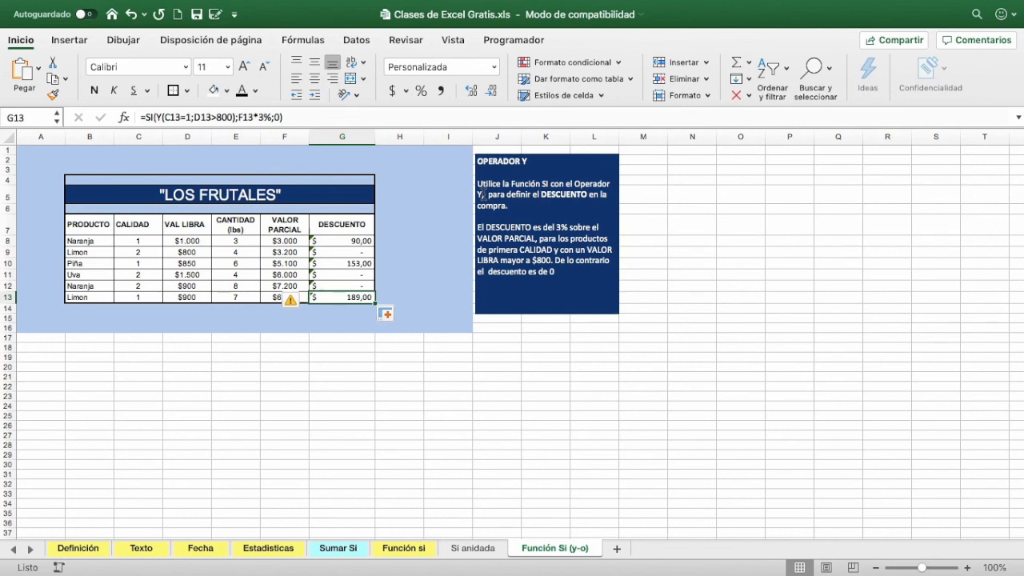
Begin a comparison discount formula for the first product in H8 with =SI(O(
{"action": "left_click", "coordinate": [398, 236]}
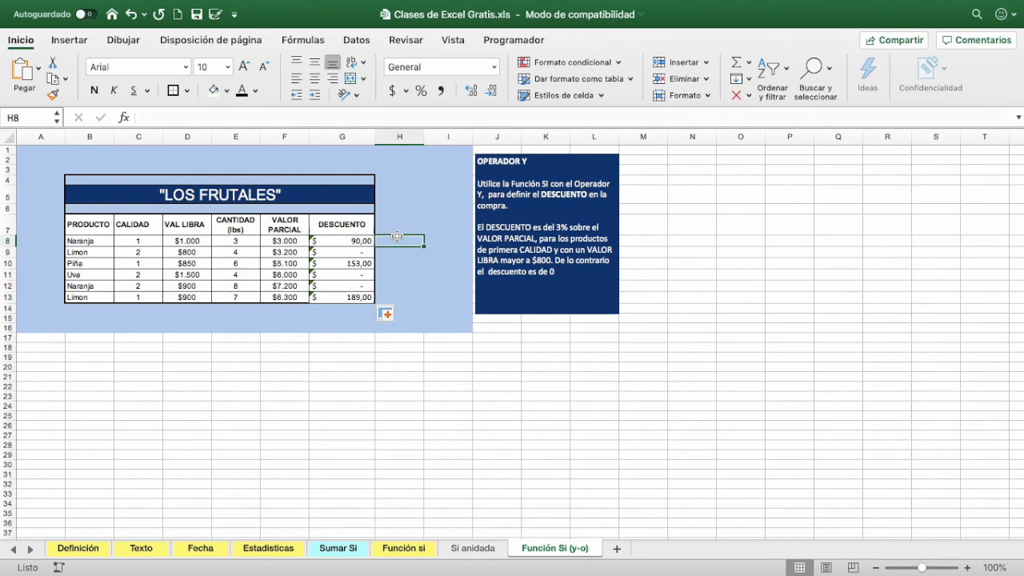
{"action": "type", "text": "=S"}
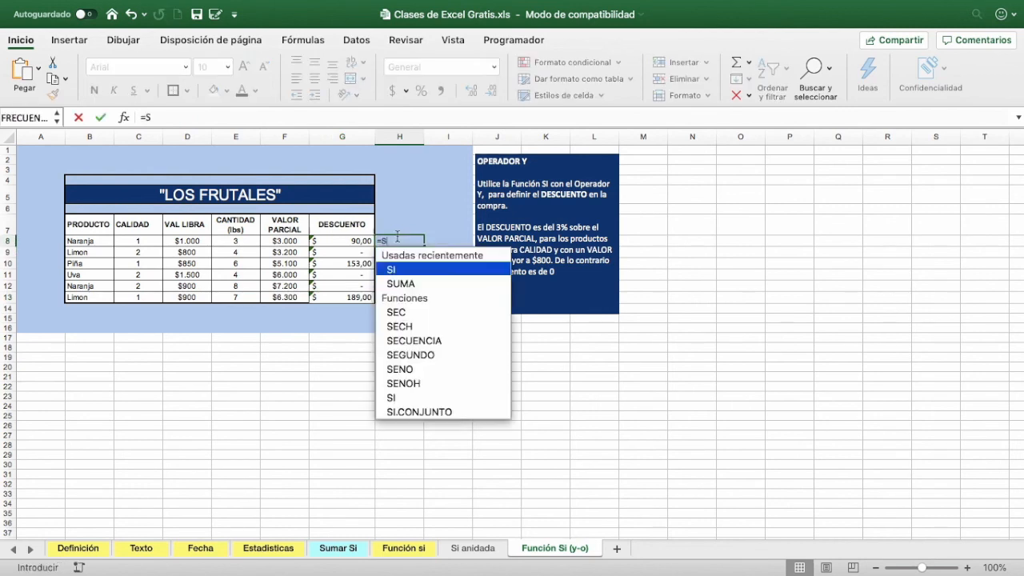
{"action": "type", "text": "I("}
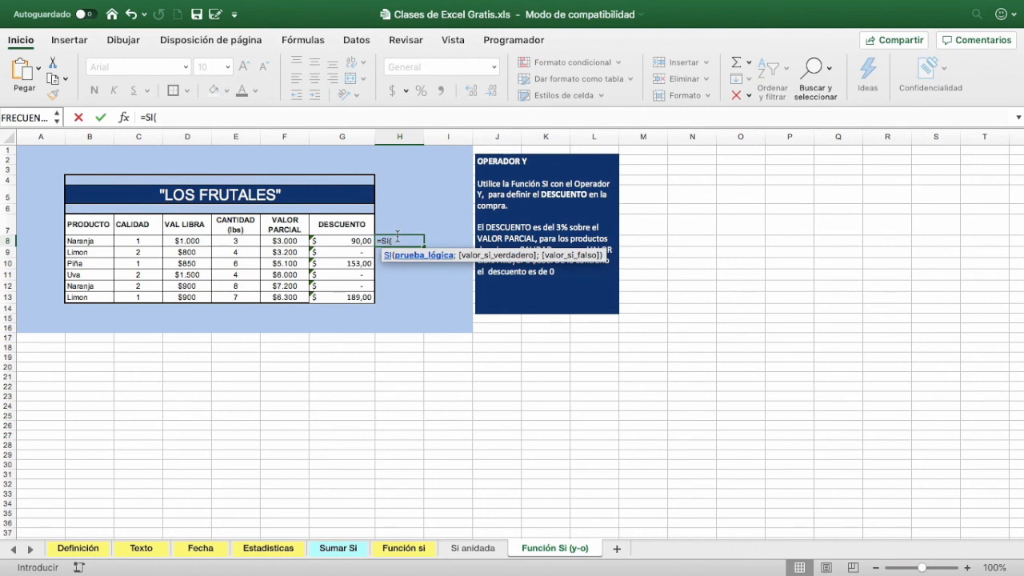
{"action": "type", "text": "O"}
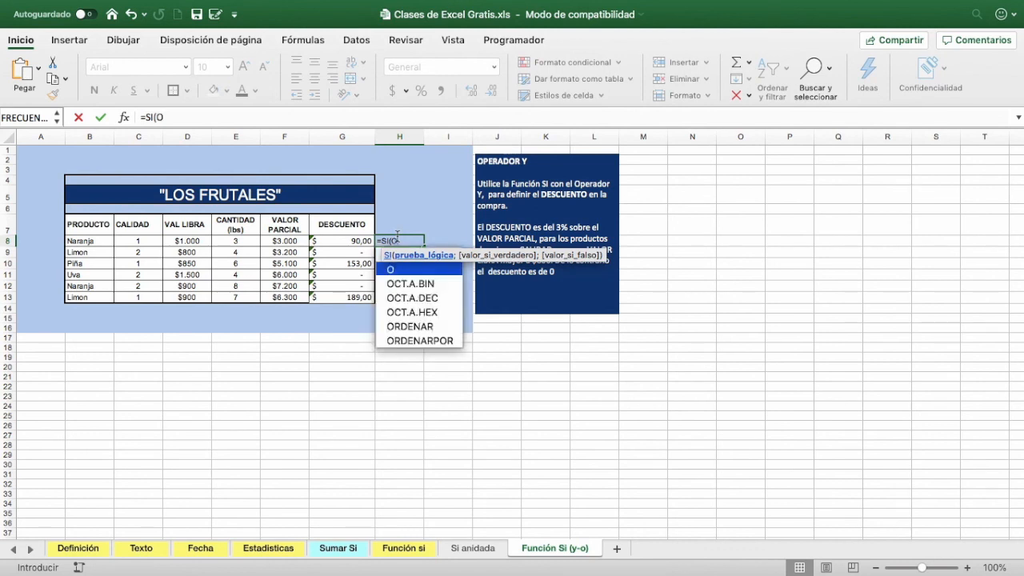
{"action": "type", "text": "("}
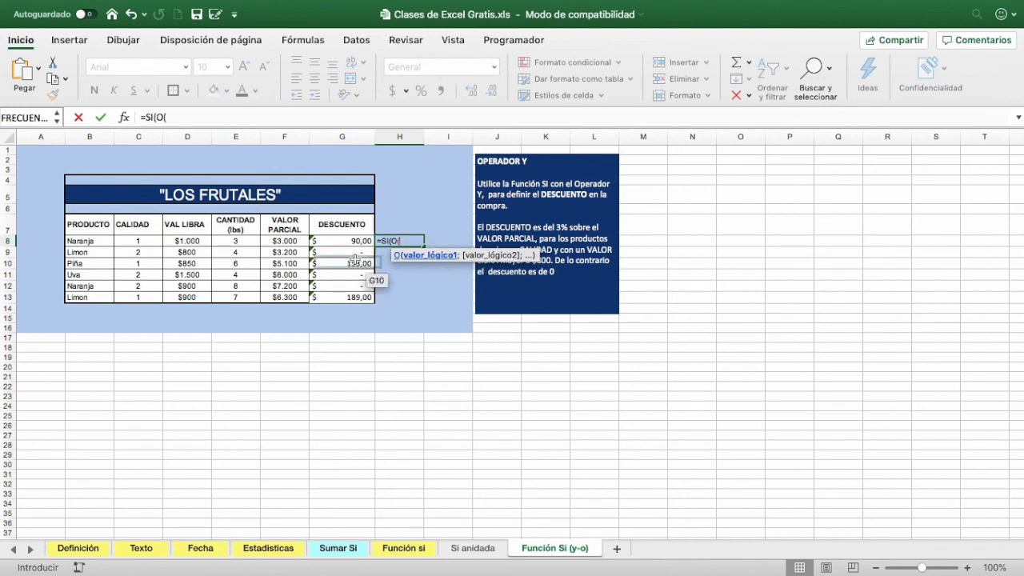
Add the conditions C8=1 and D8>800 to the O function in H8 and close its parenthesis
{"action": "left_click", "coordinate": [155, 240]}
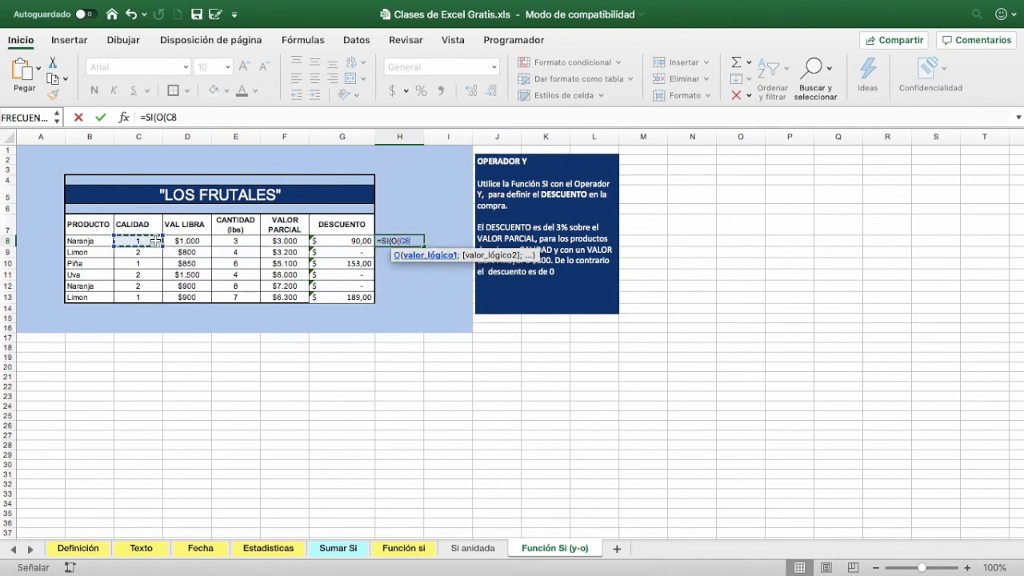
{"action": "type", "text": "=1"}
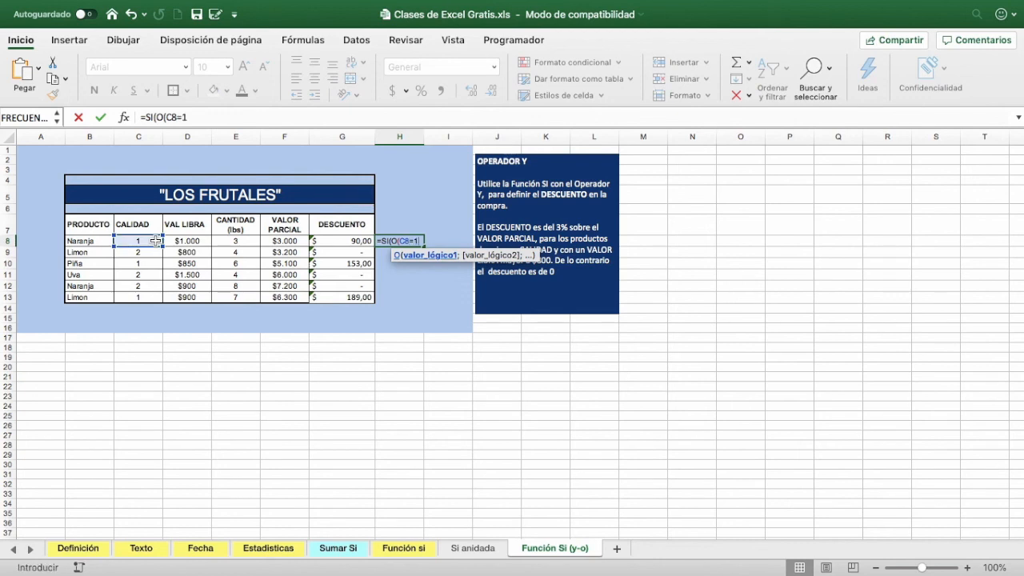
{"action": "type", "text": ";"}
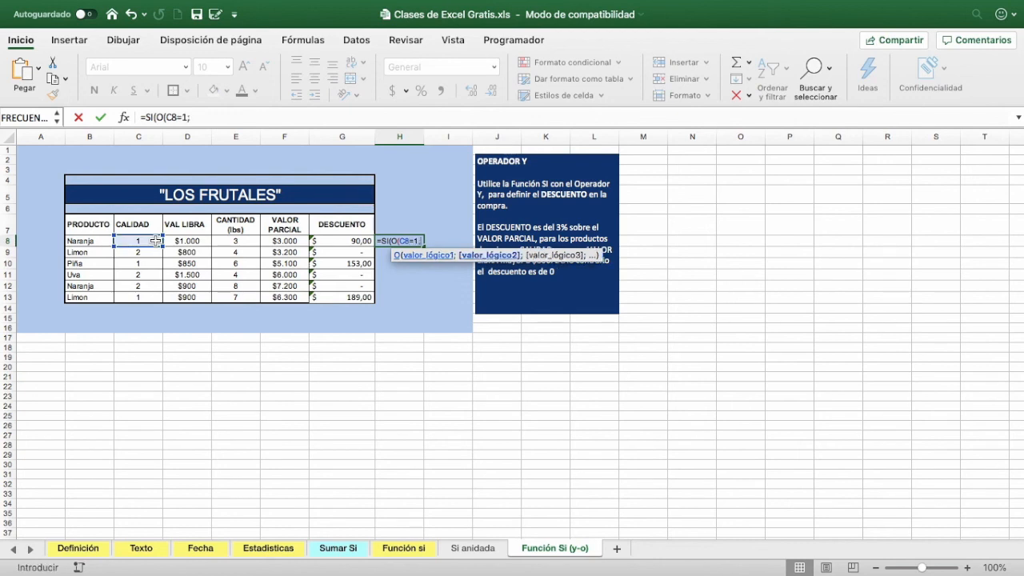
{"action": "left_click", "coordinate": [176, 243]}
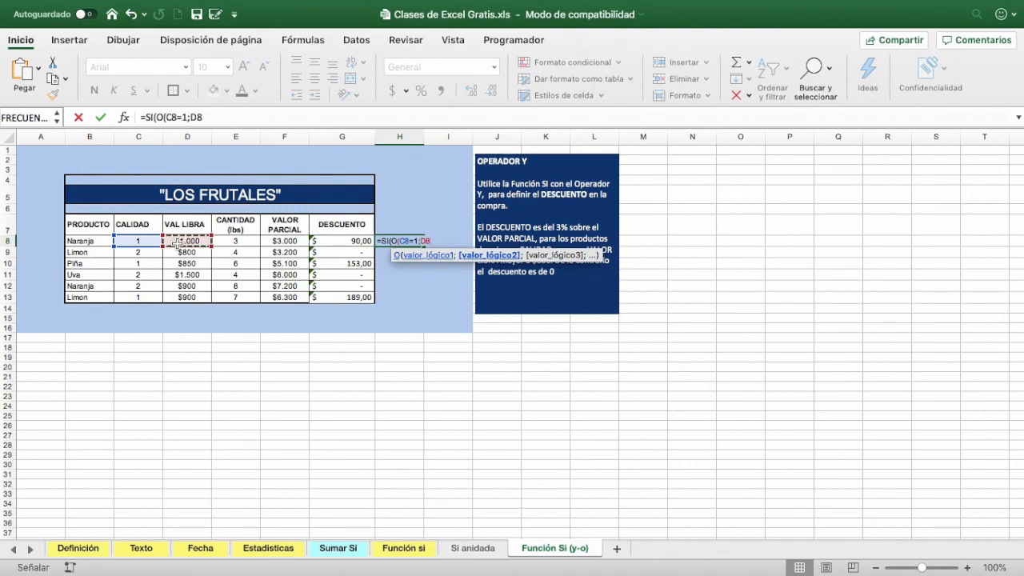
{"action": "type", "text": ">800"}
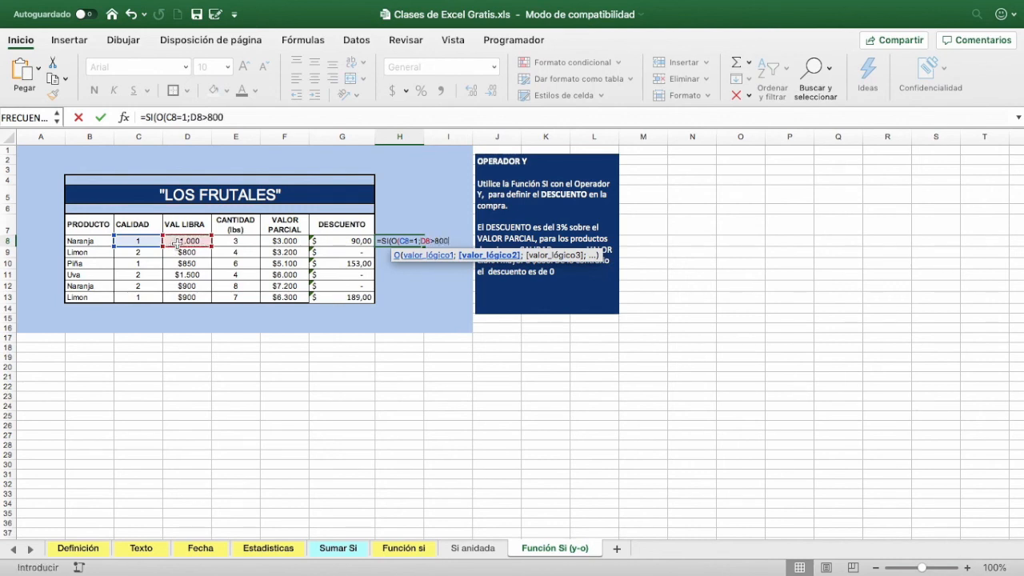
{"action": "type", "text": ")"}
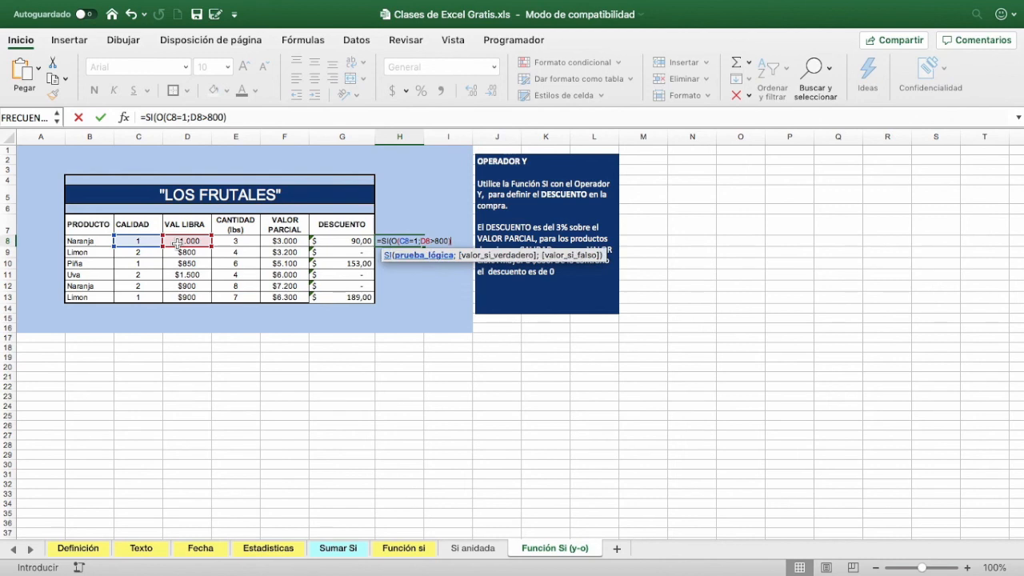
Complete the H8 formula with F8*3% as the true value and 0 as the false value, and enter it
{"action": "type", "text": ";"}
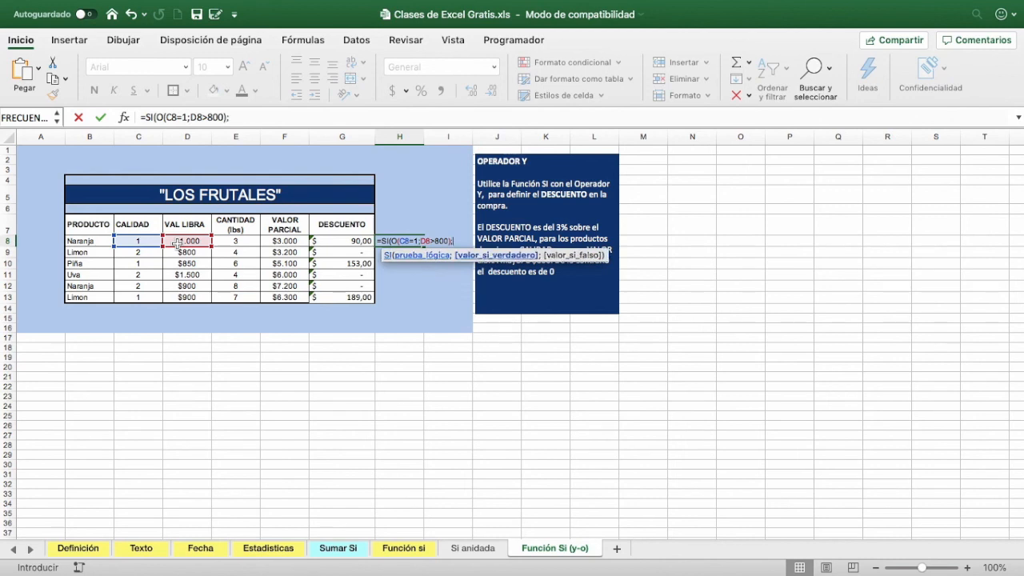
{"action": "left_click", "coordinate": [297, 240]}
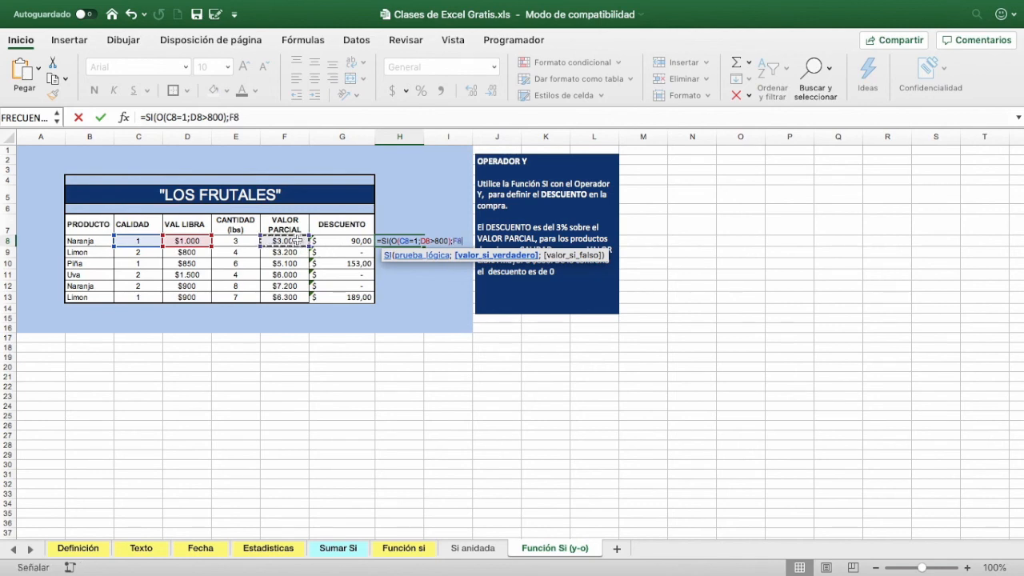
{"action": "type", "text": "*"}
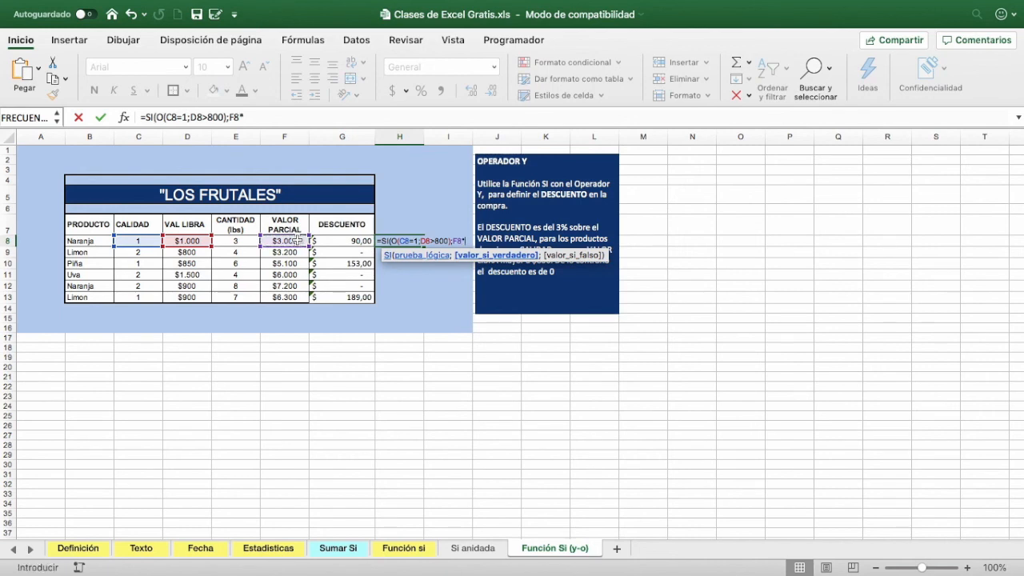
{"action": "type", "text": "3%"}
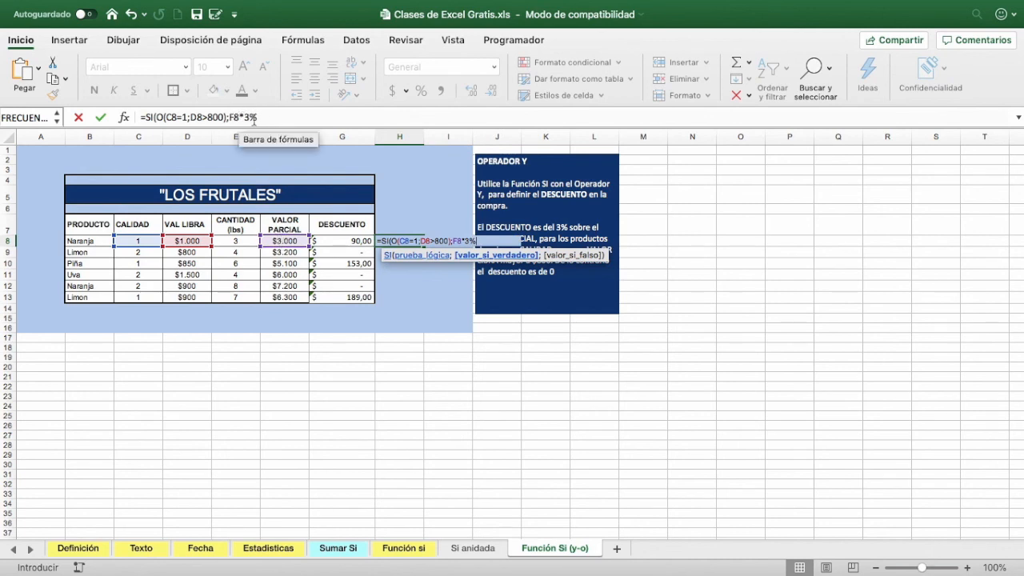
{"action": "type", "text": ";"}
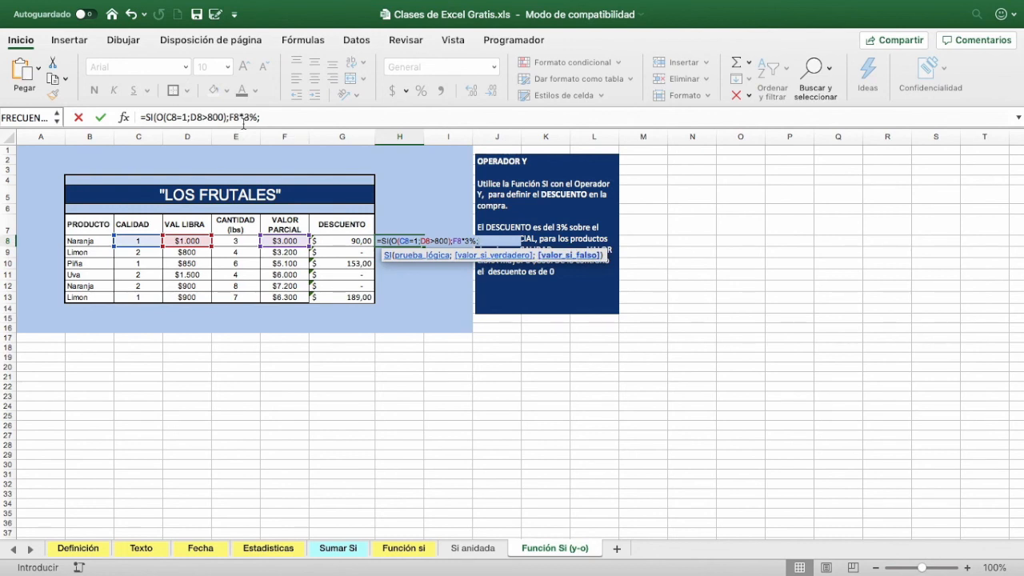
{"action": "type", "text": "0)"}
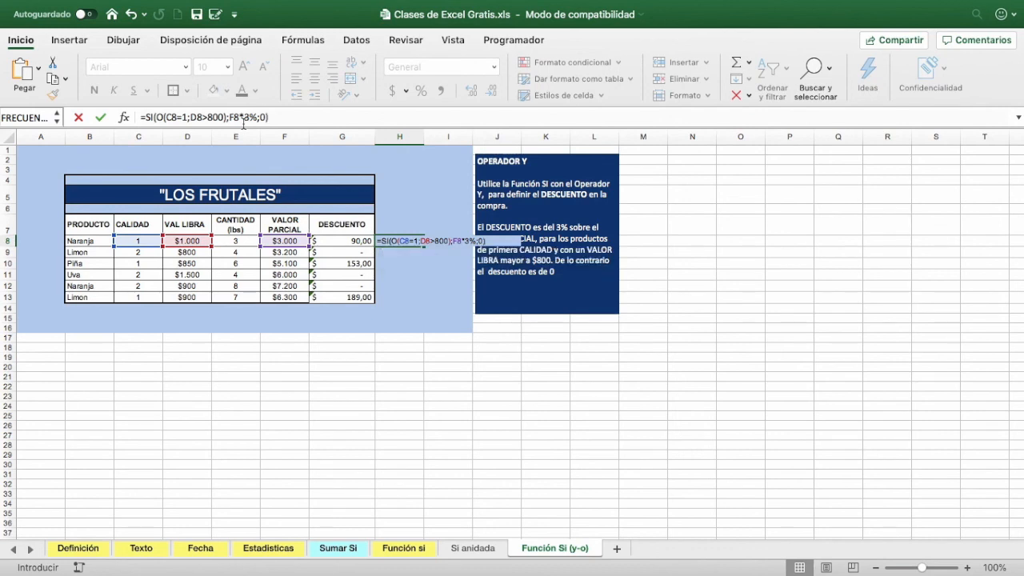
{"action": "key", "text": "Return"}
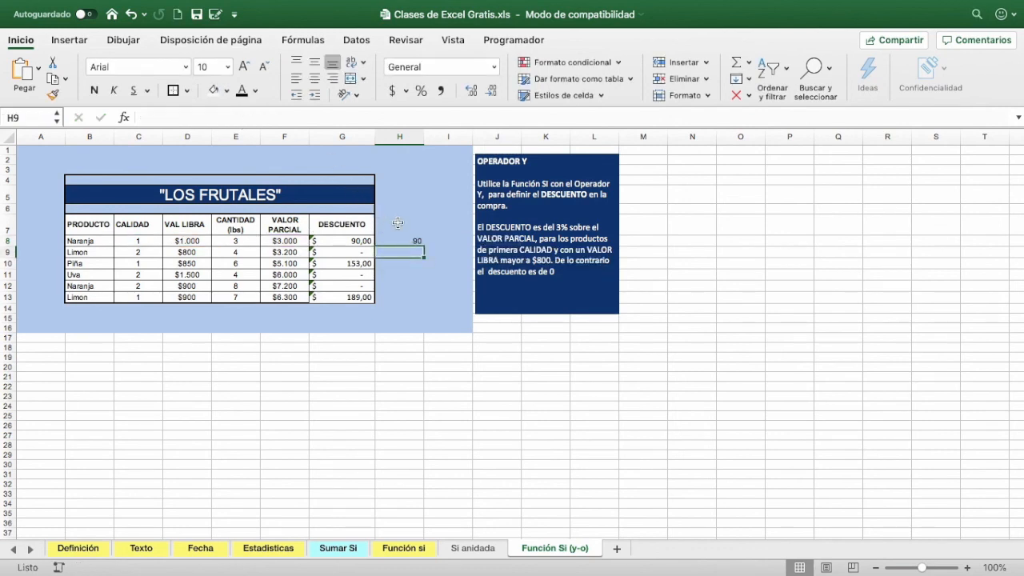
Fill the H8 formula down to row 13 and check the copied formula in H9 against the CALIDAD and VAL LIBRA cells C9 and D9
{"action": "left_click", "coordinate": [401, 240]}
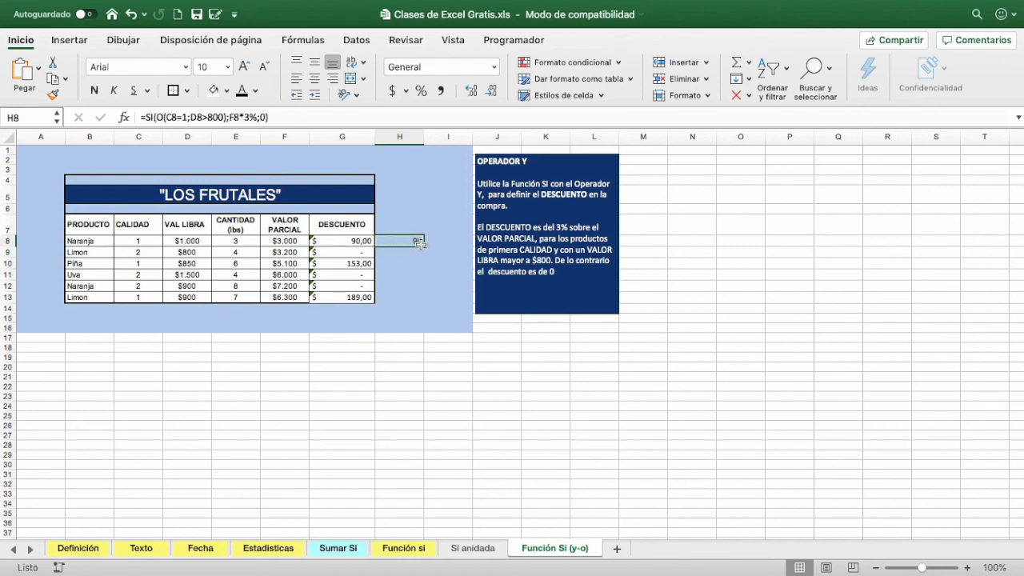
{"action": "left_click_drag", "start_coordinate": [424, 246], "coordinate": [425, 298]}
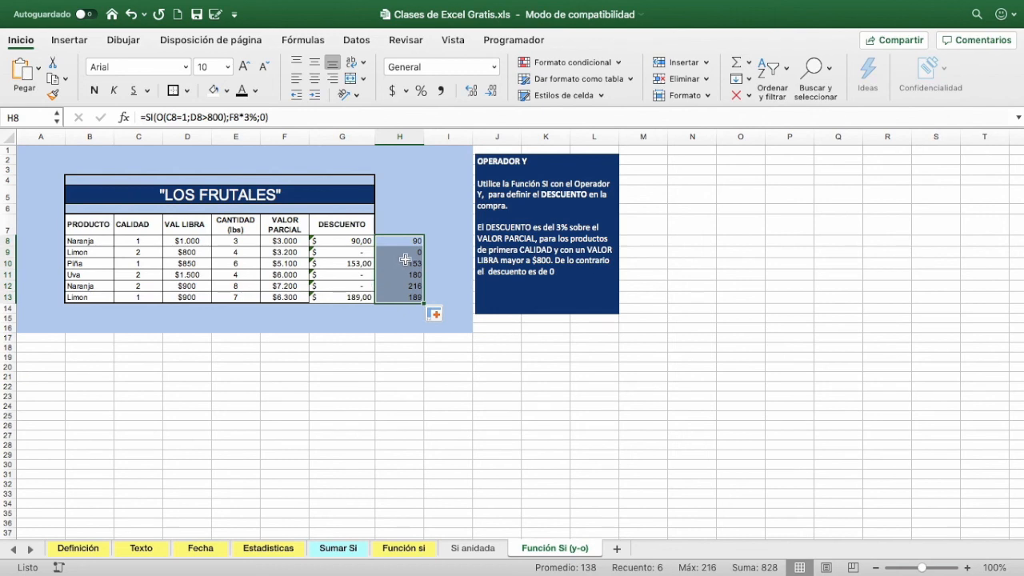
{"action": "left_click", "coordinate": [408, 255]}
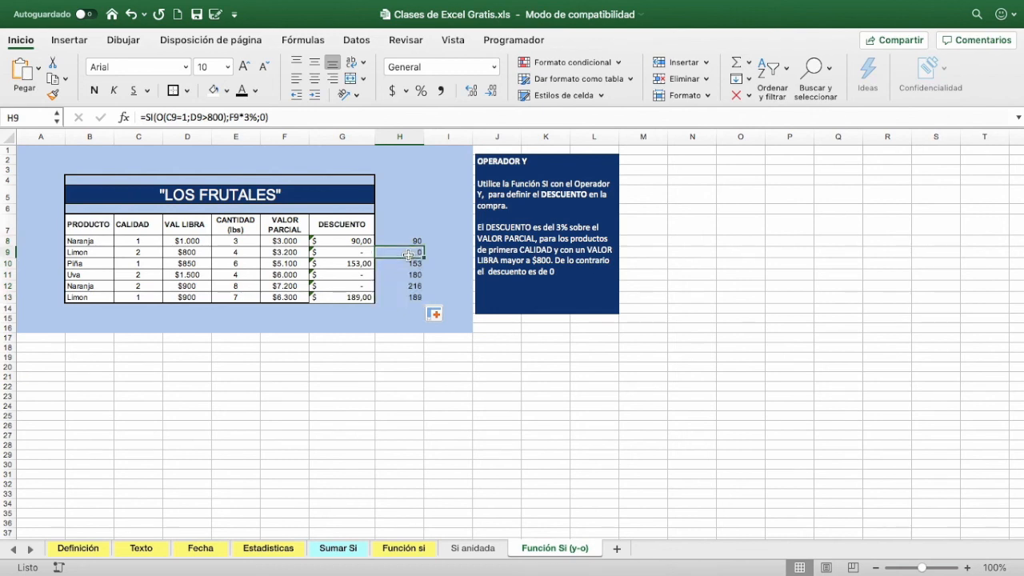
{"action": "left_click", "coordinate": [152, 253]}
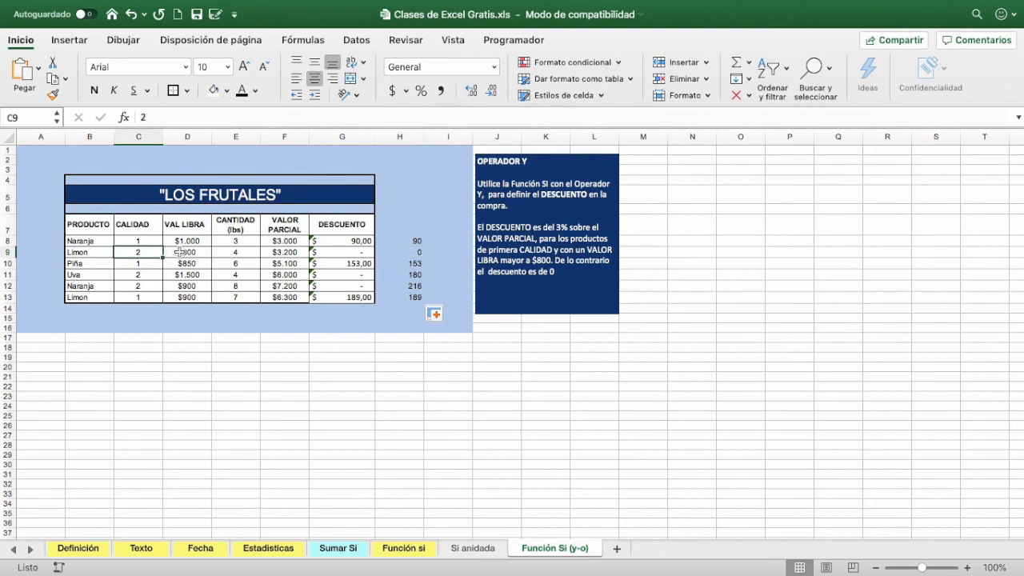
{"action": "left_click", "coordinate": [183, 252]}
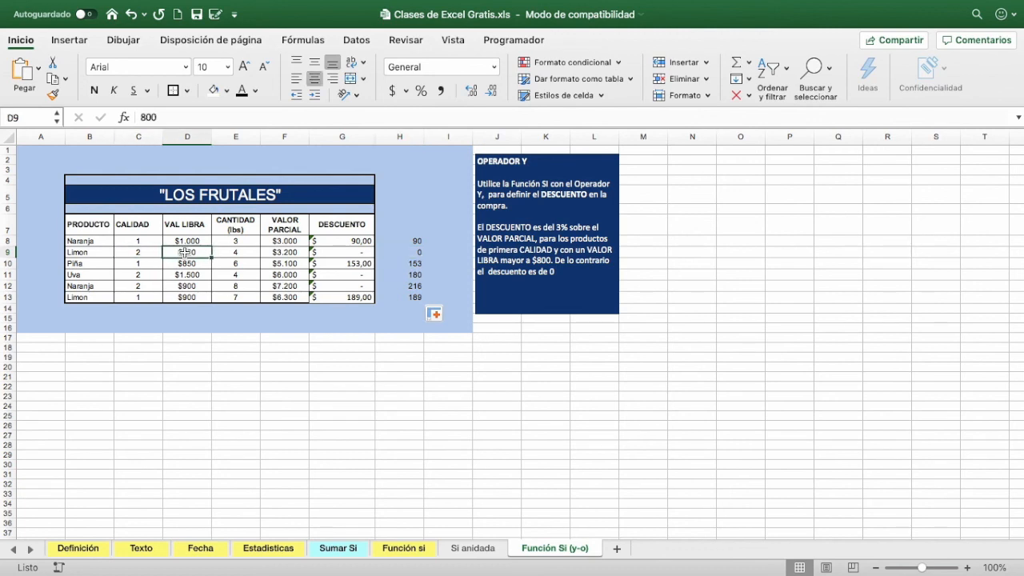